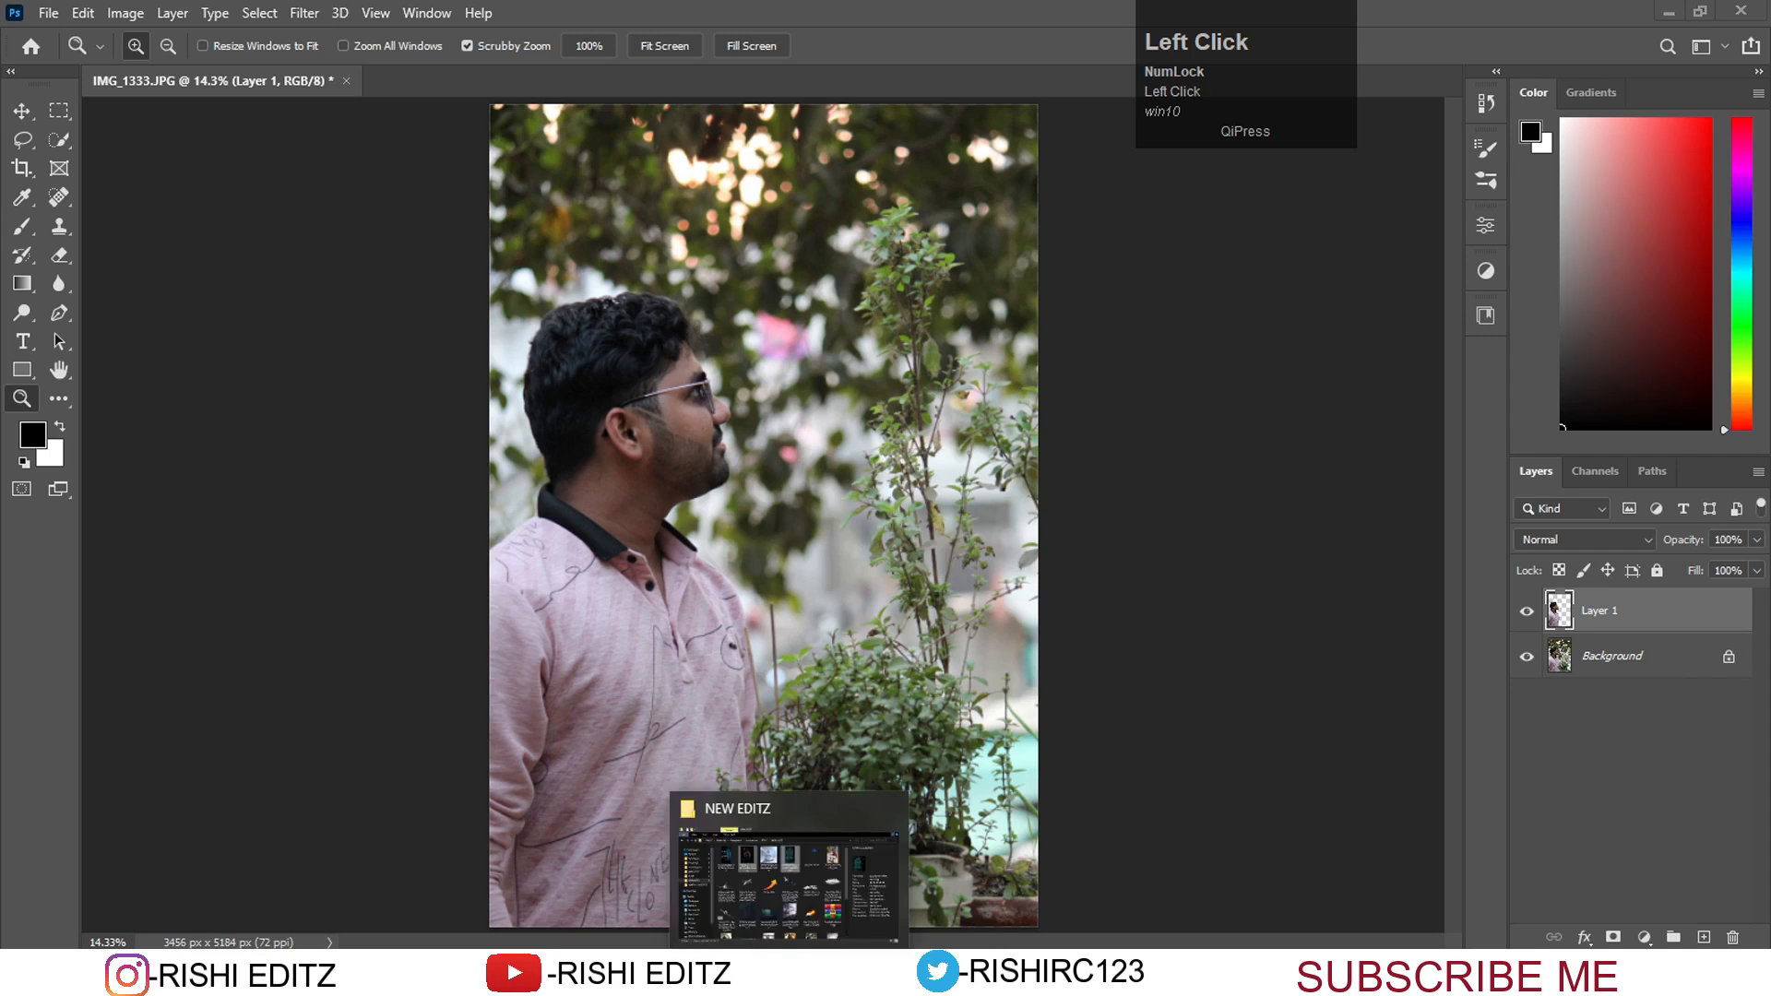
Place the image pexels-philip-ackermann-1666012 from the NEW EDITZ folder and move its layer beneath Layer 1.
click(791, 972)
scroll(976, 482, down, 5)
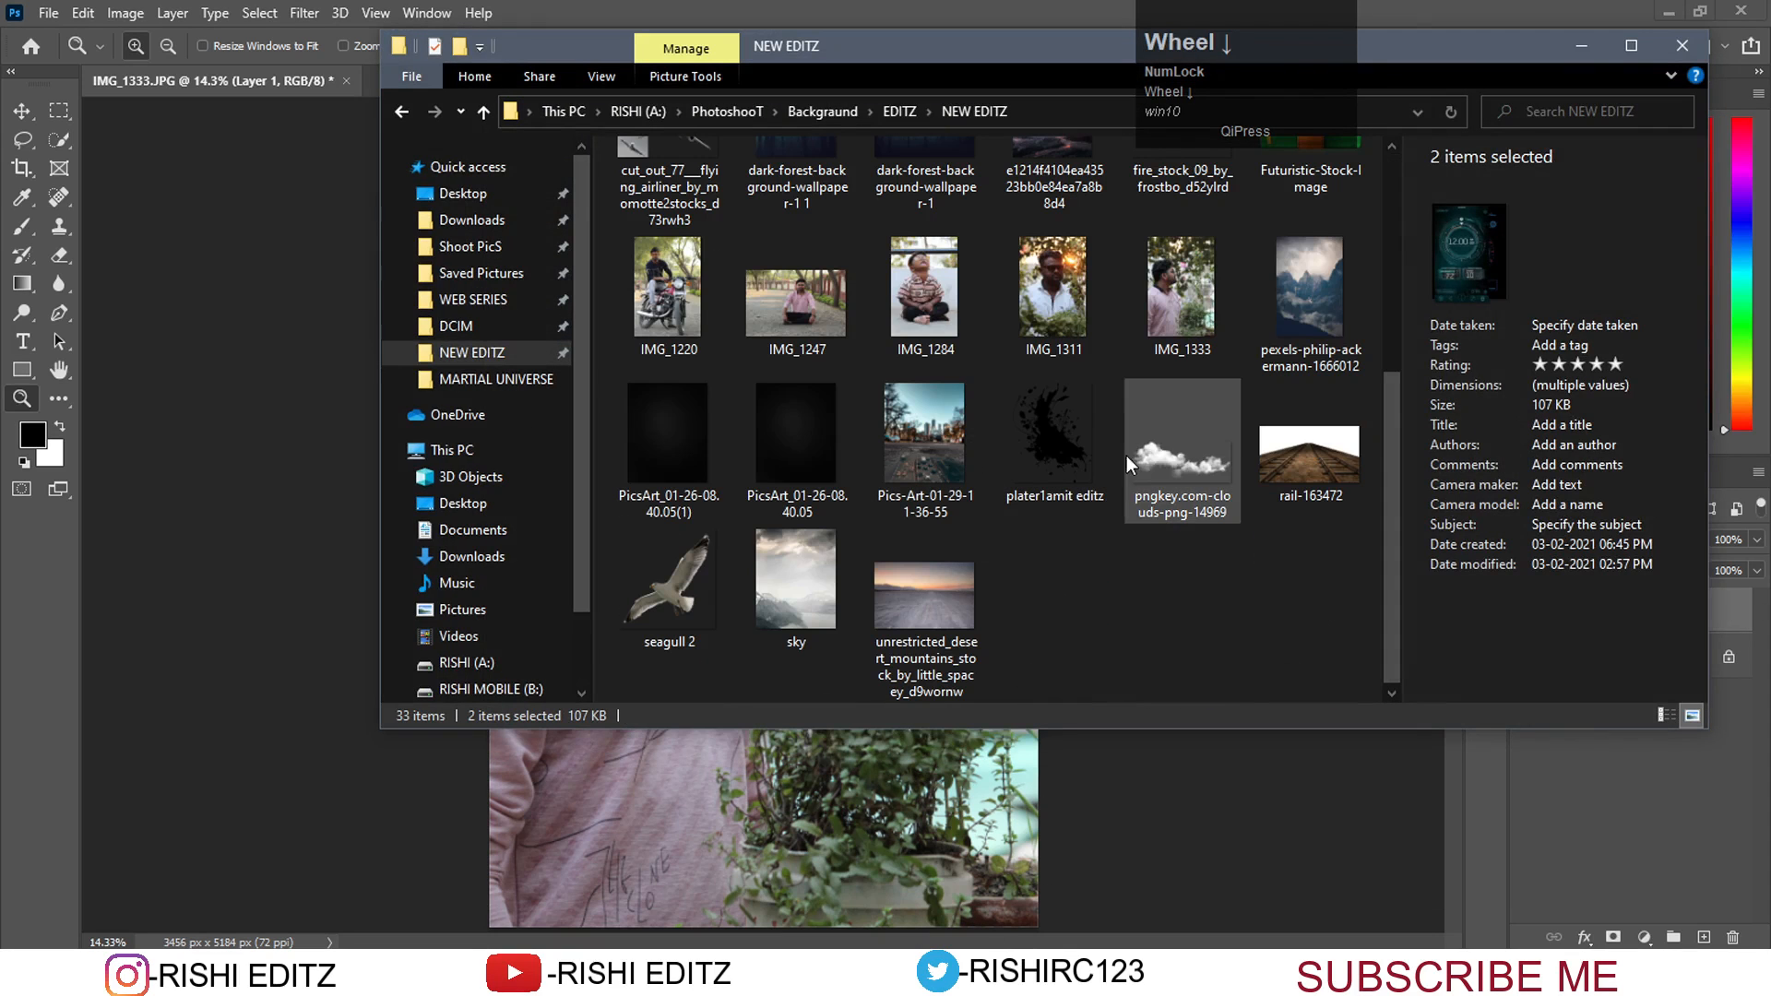
drag(1310, 290, 842, 856)
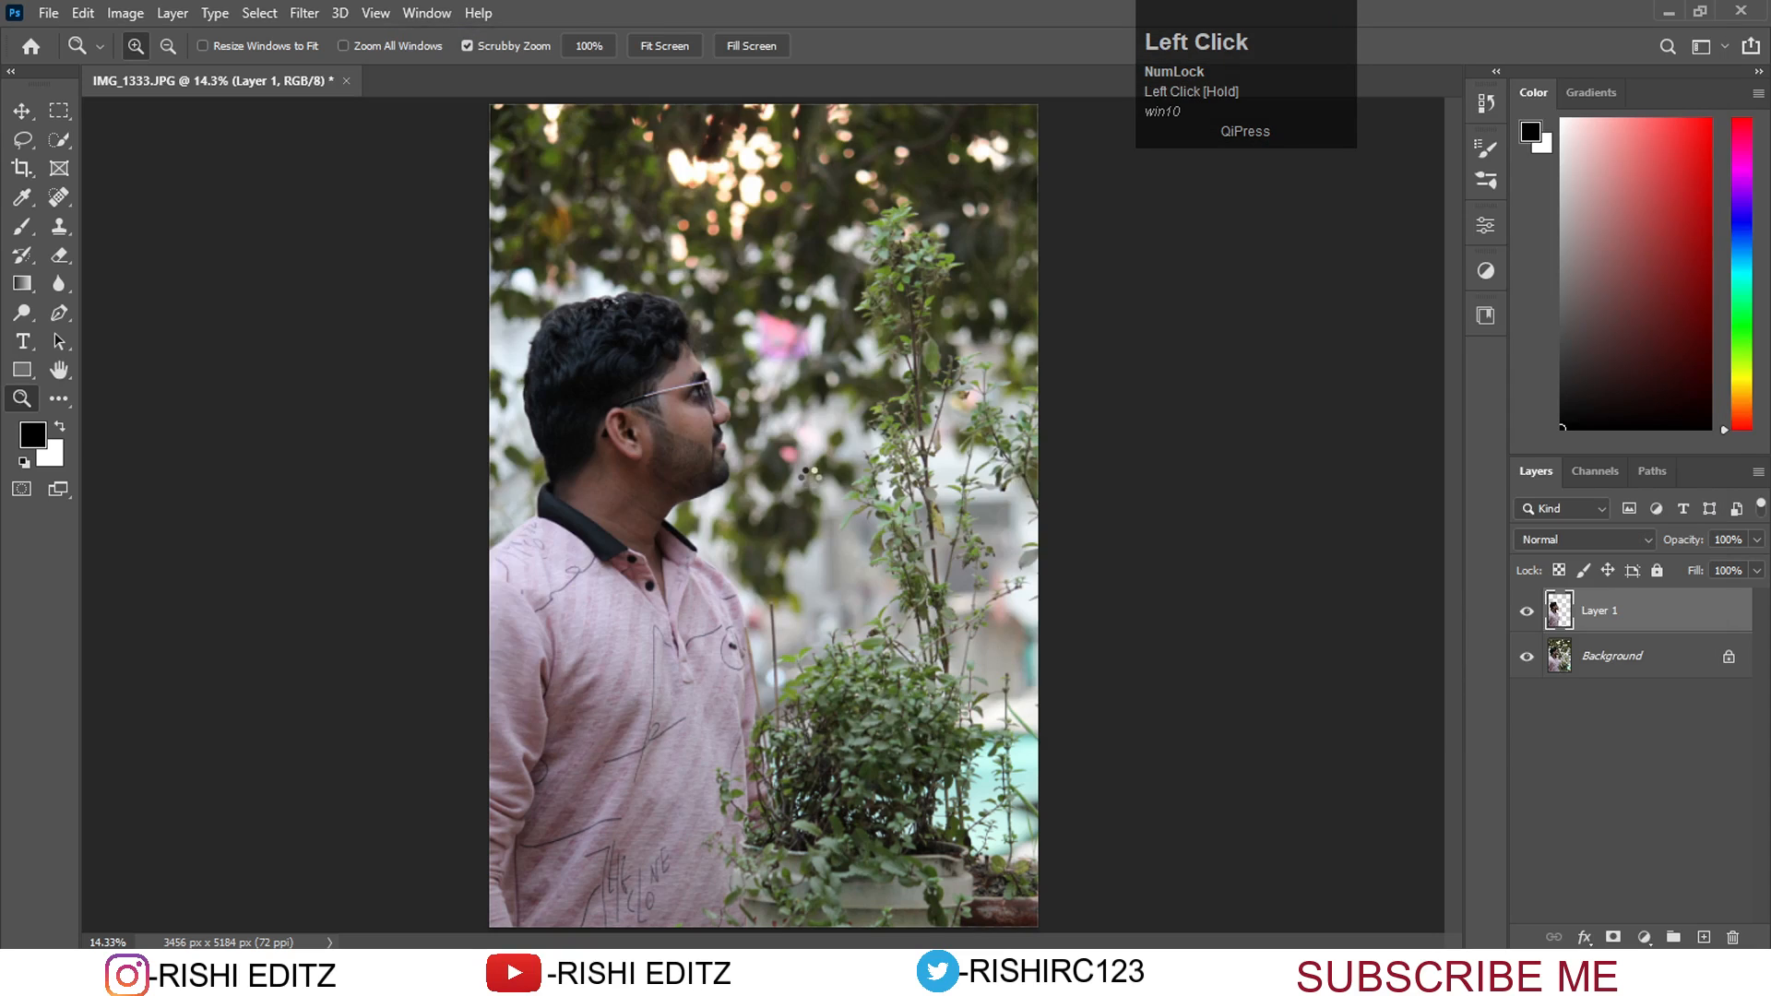
drag(810, 483, 856, 463)
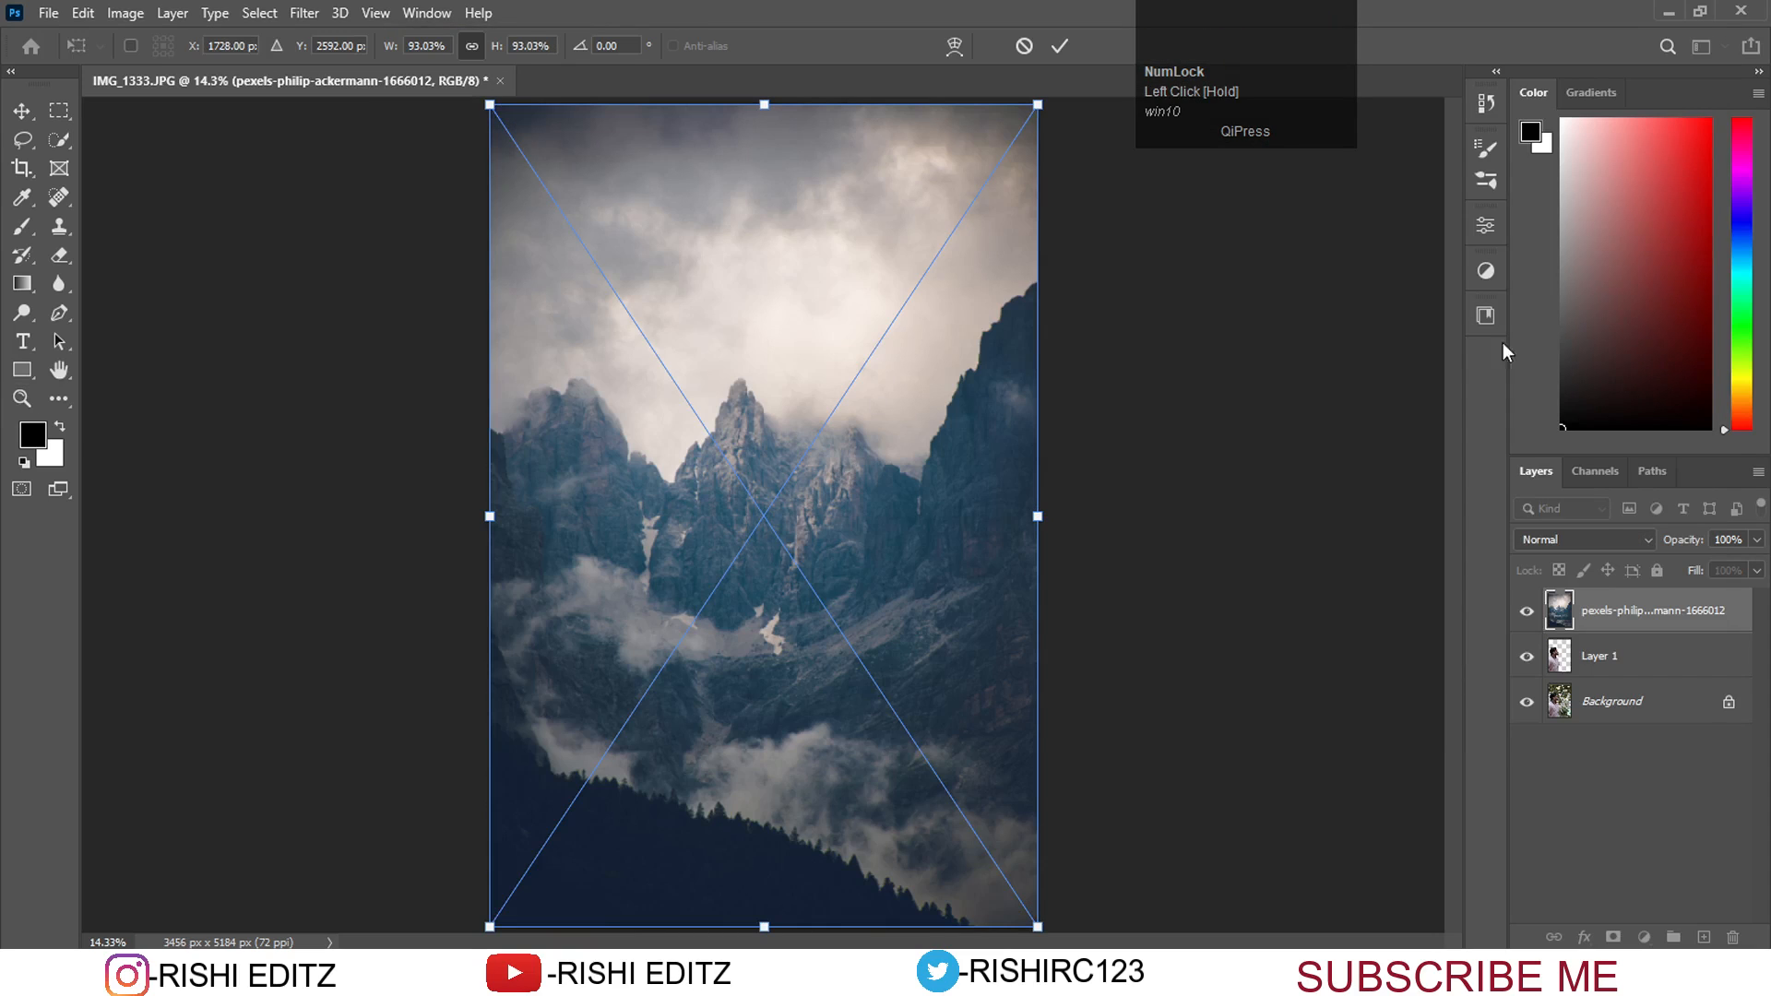
drag(1734, 607, 1720, 676)
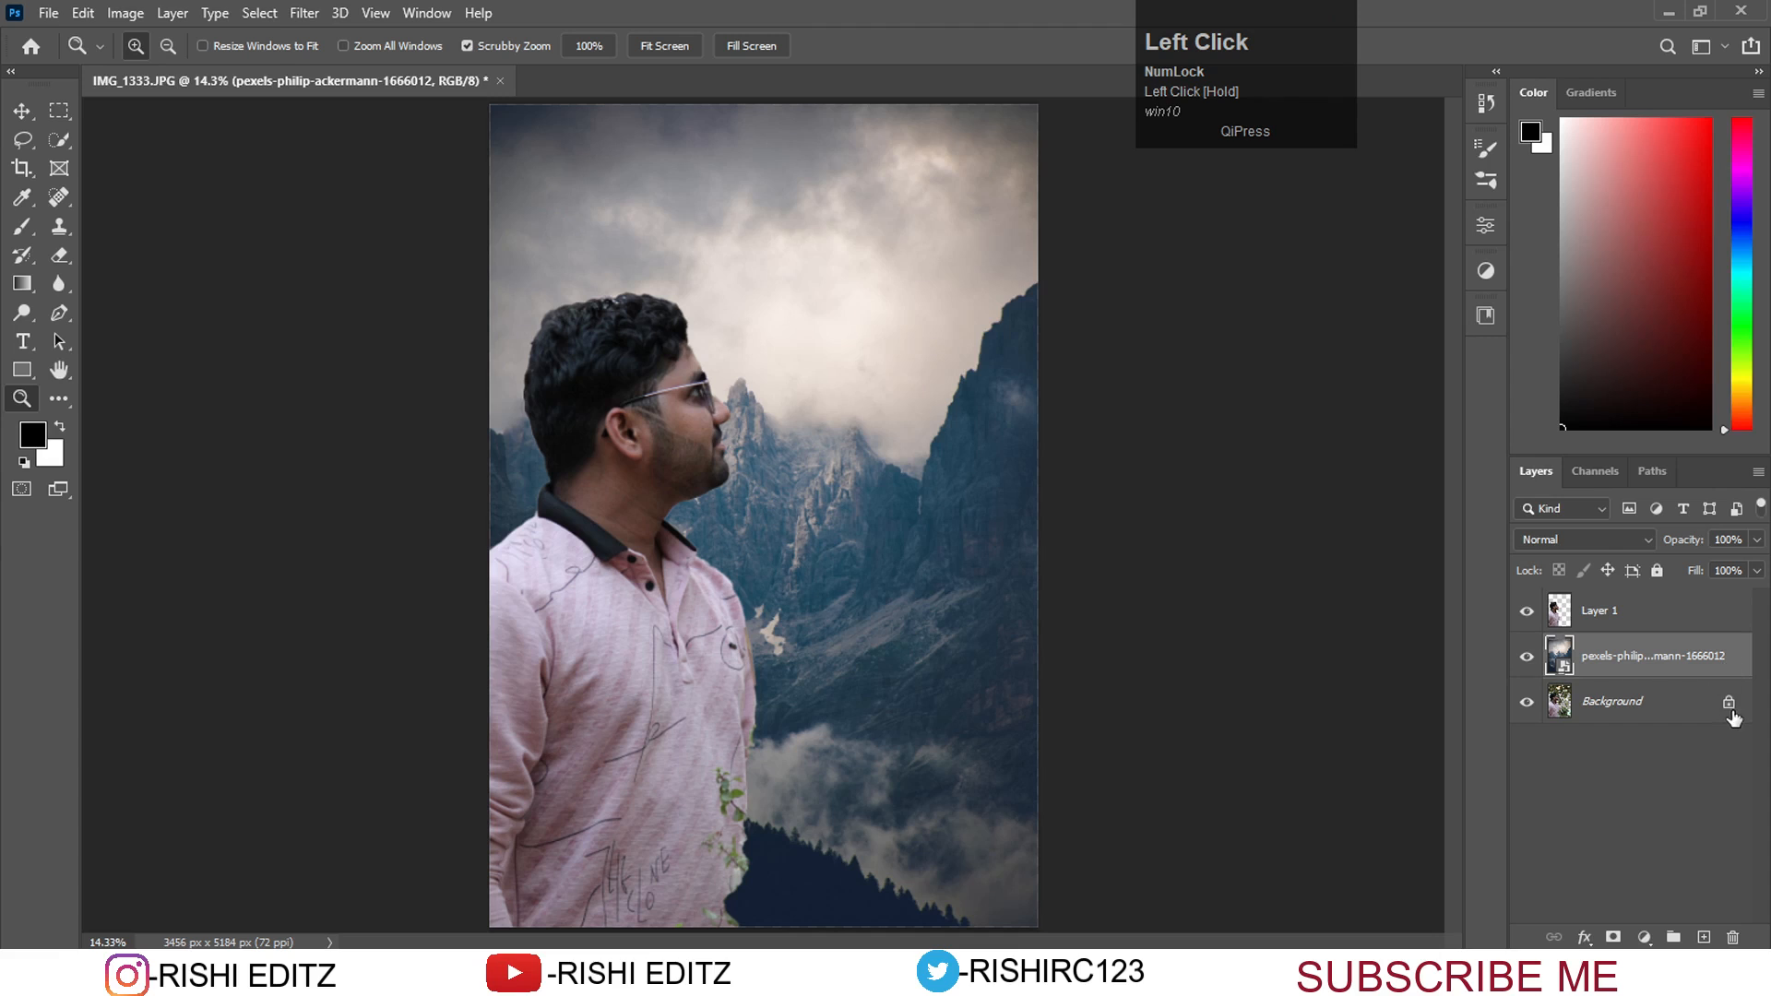
Apply a Field Blur of 29 px to the mountain background layer.
click(1624, 719)
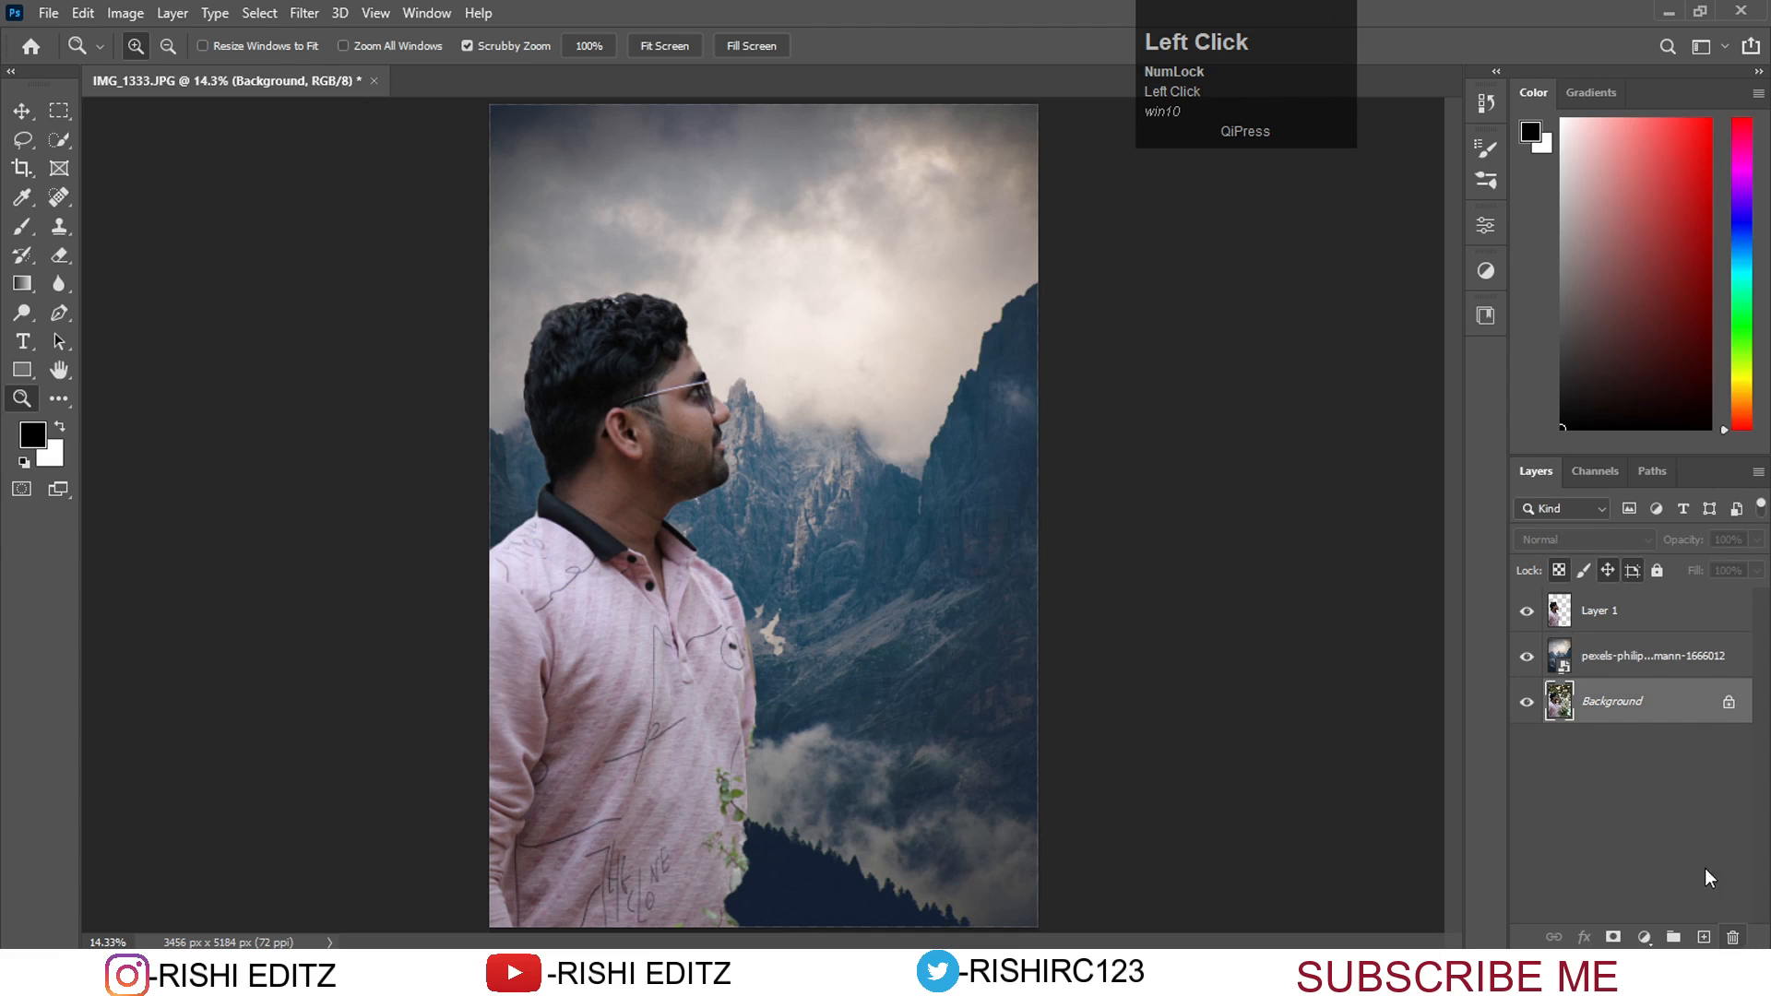
click(1674, 609)
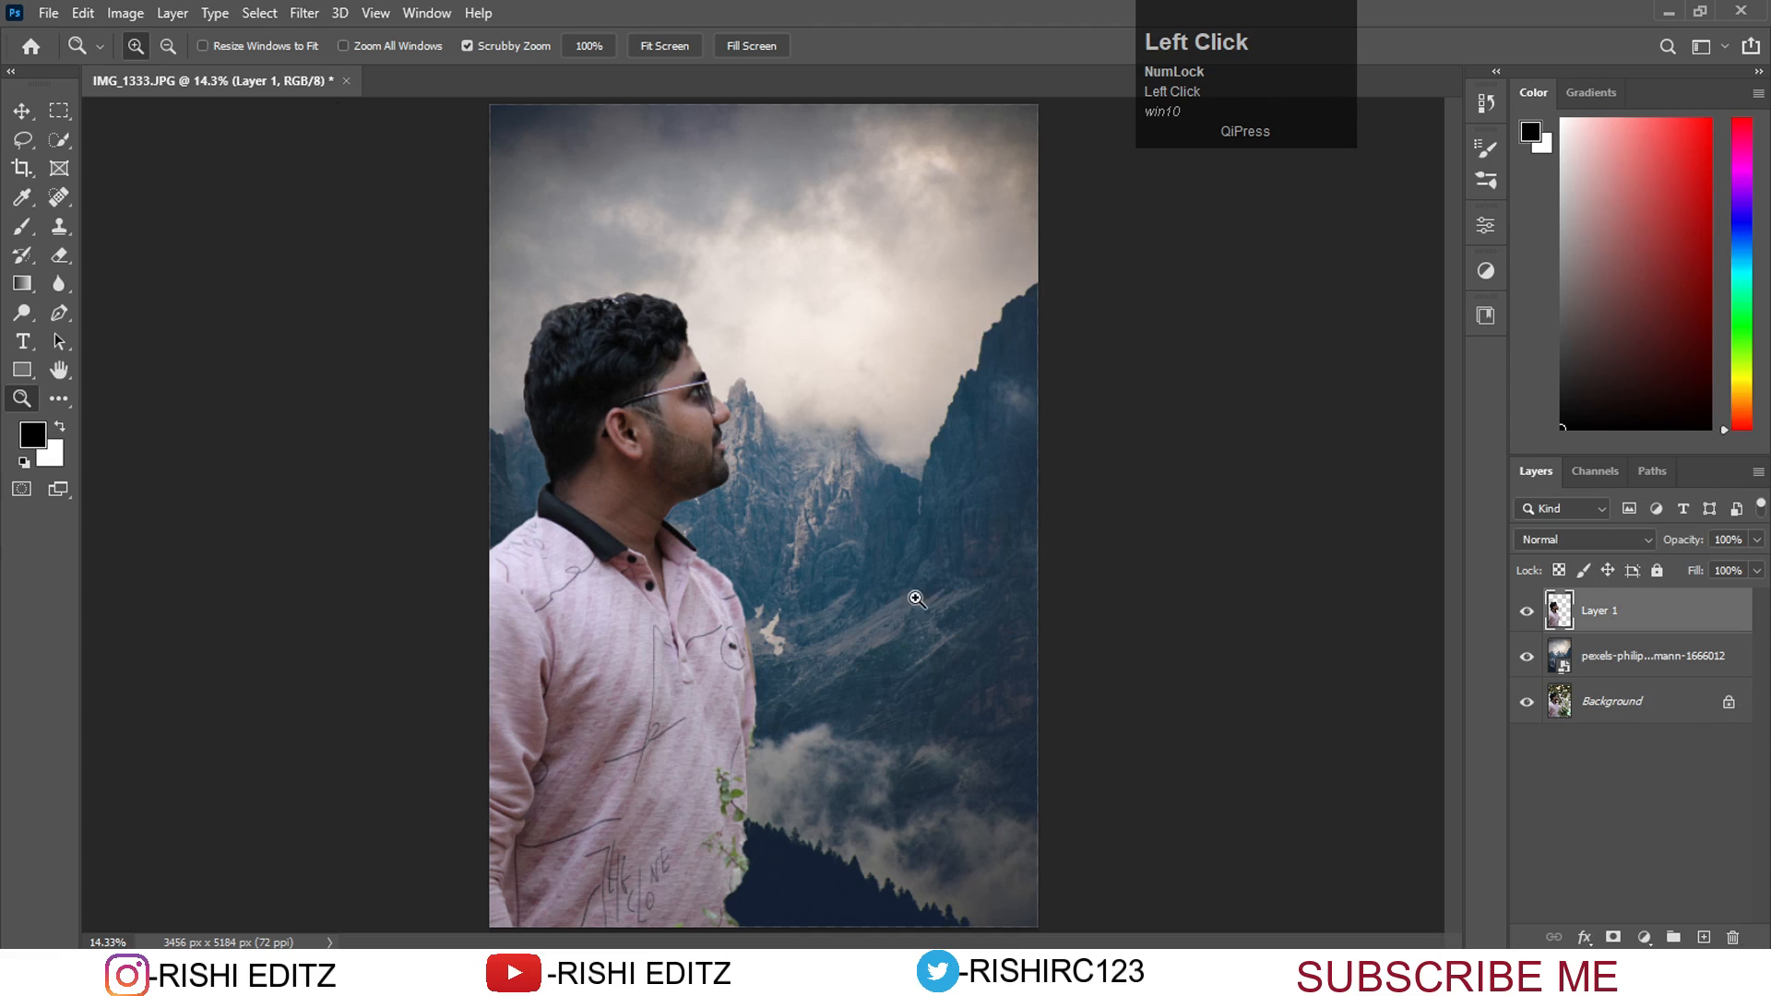
click(1732, 657)
click(305, 13)
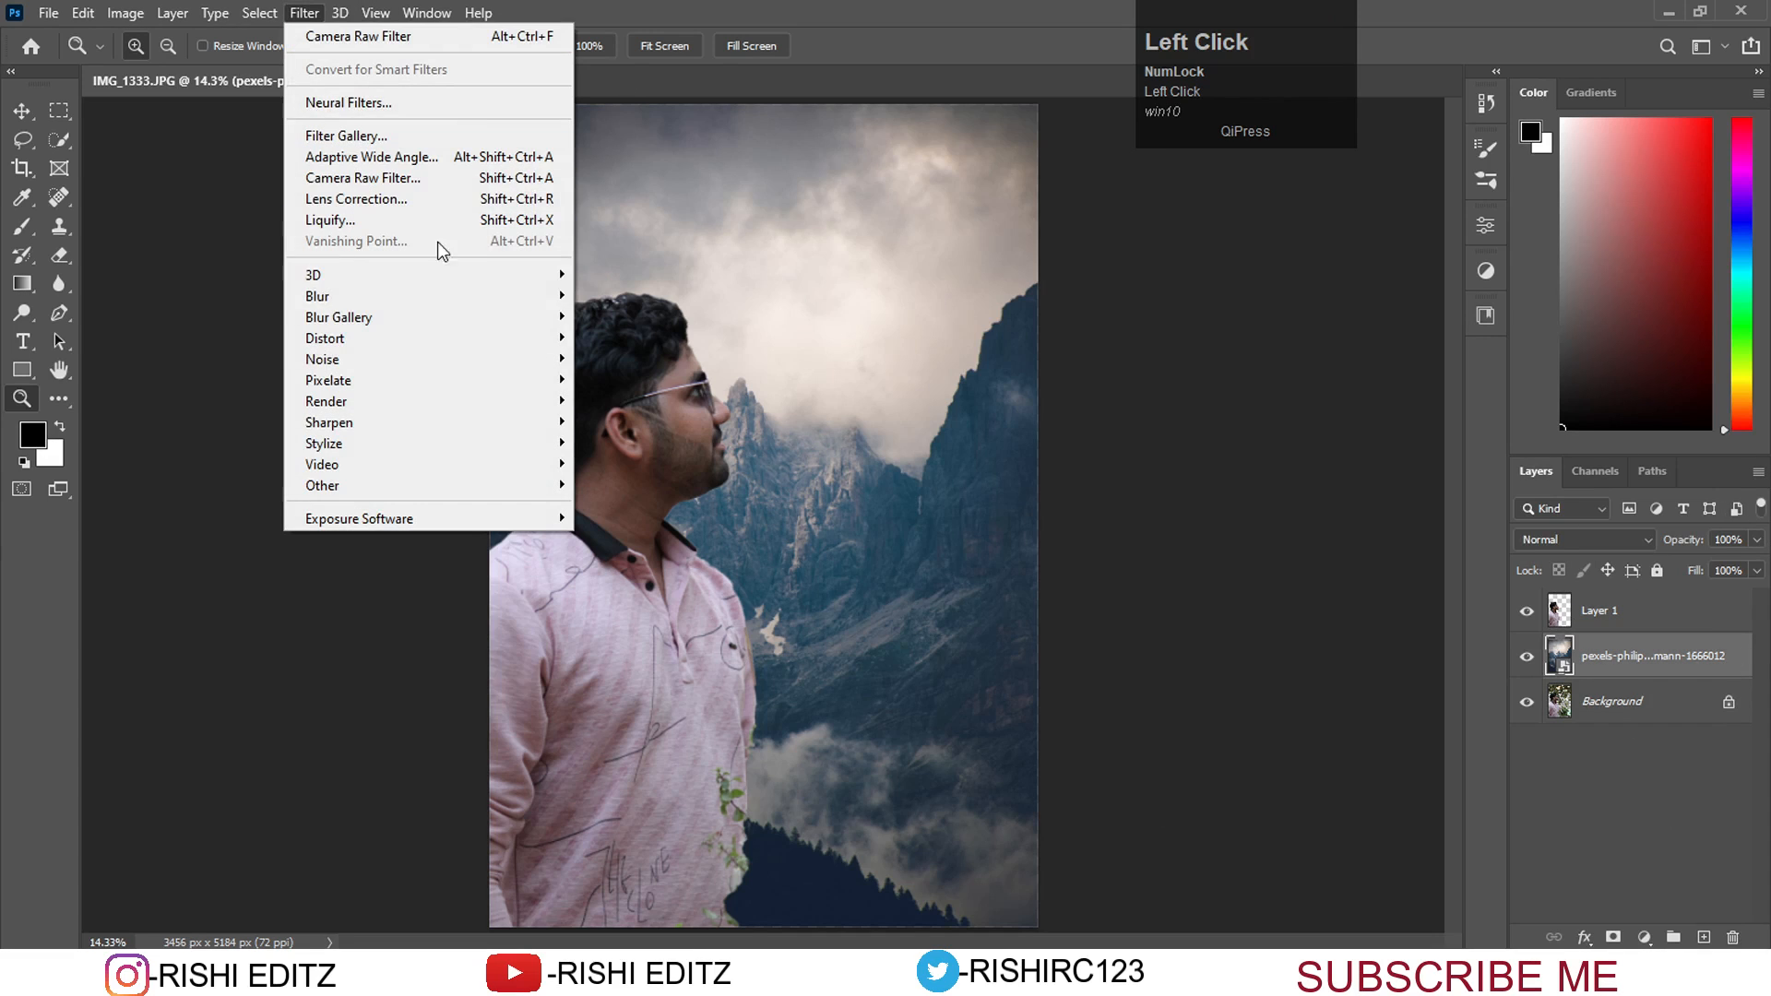
mouse_move(490, 297)
mouse_move(544, 317)
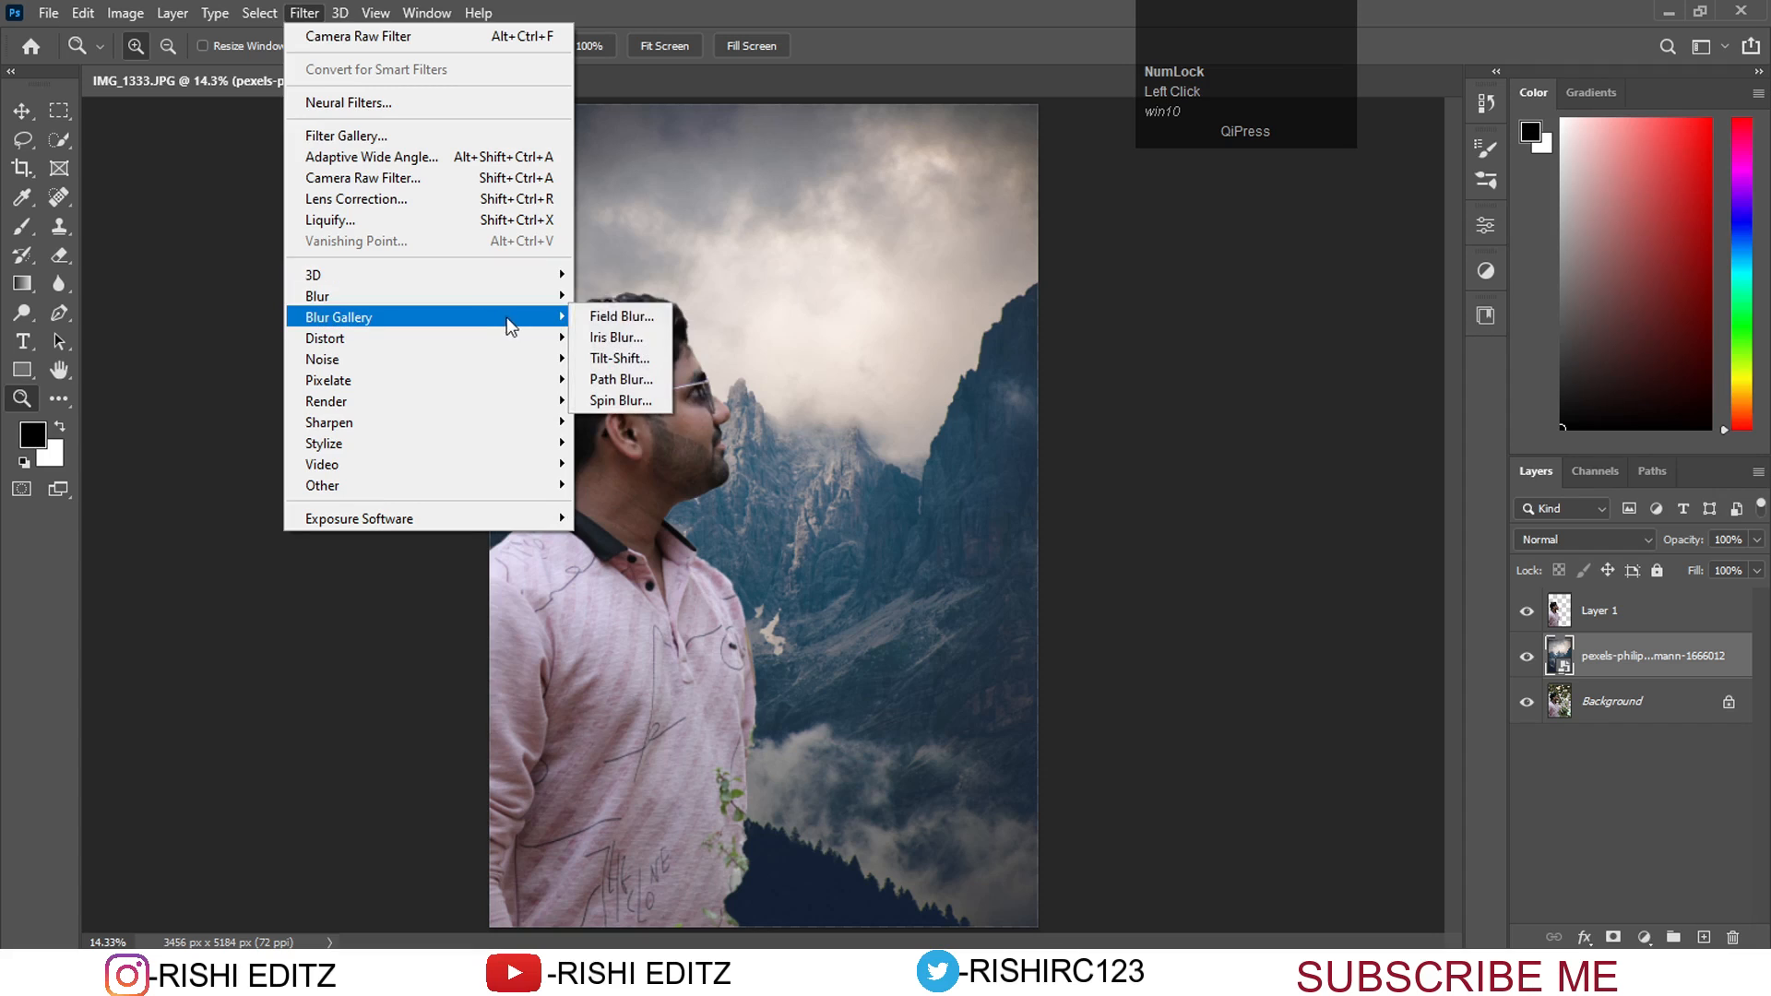
click(614, 317)
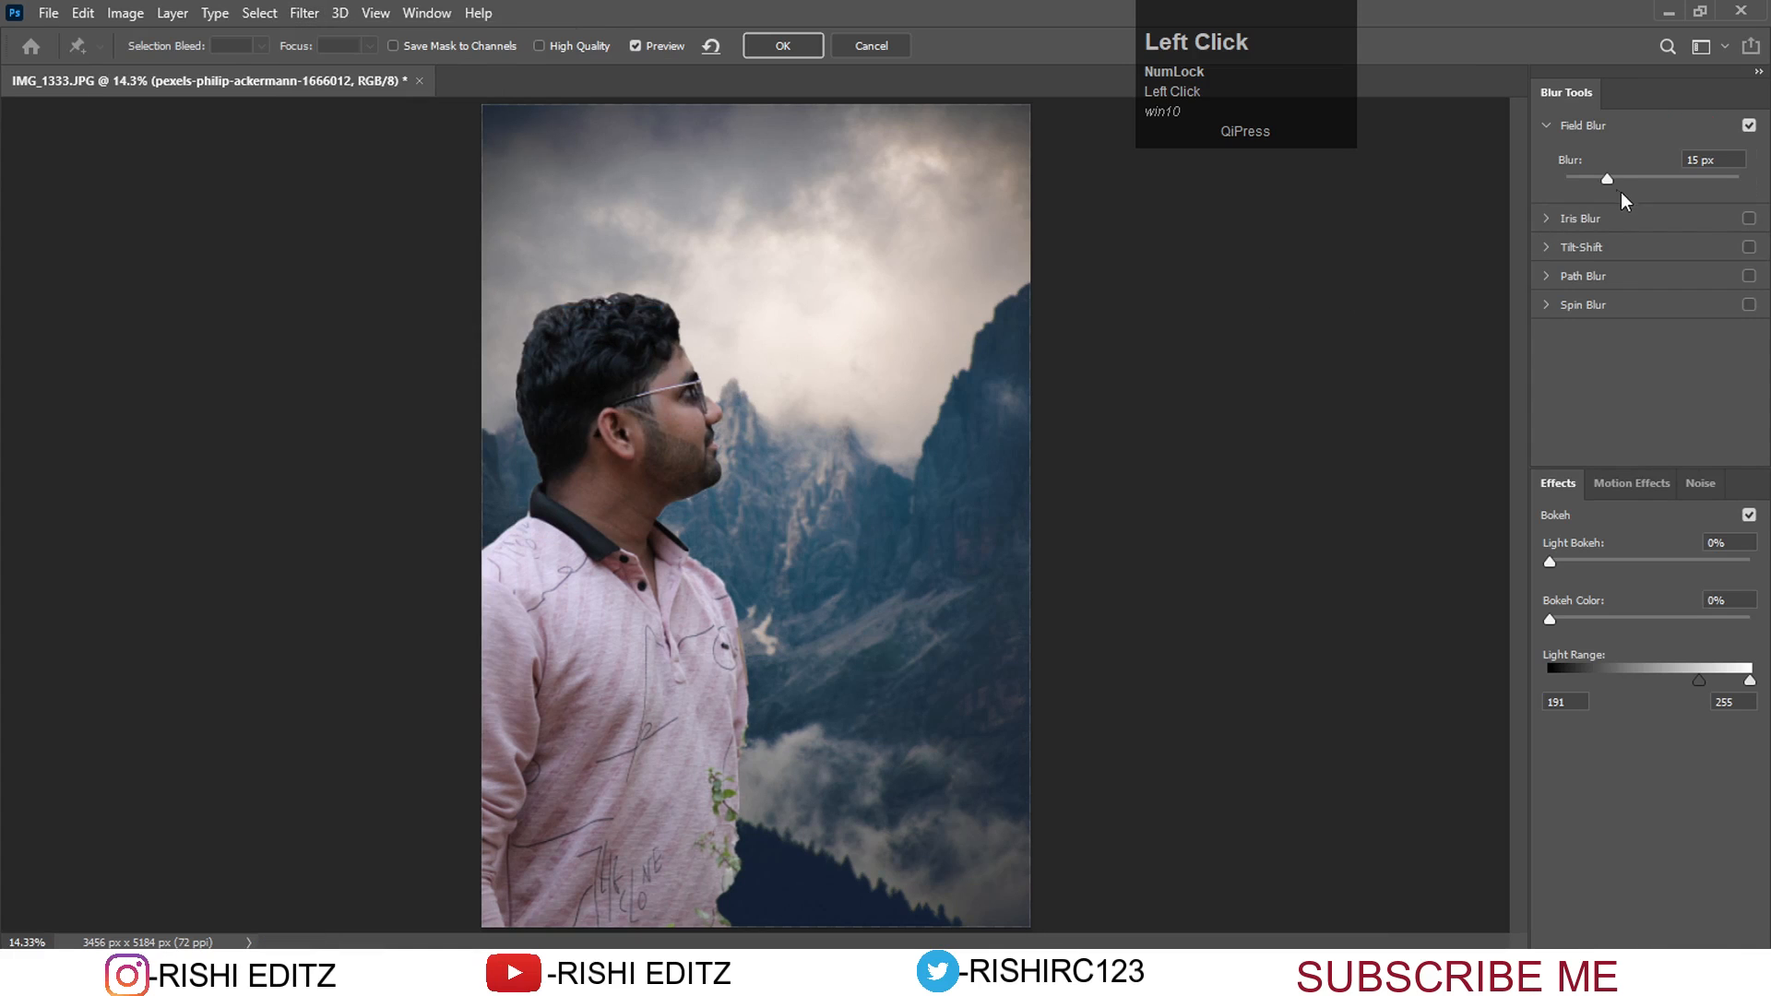
mouse_move(1610, 185)
mouse_down()
mouse_move(1636, 193)
mouse_move(1625, 183)
mouse_up()
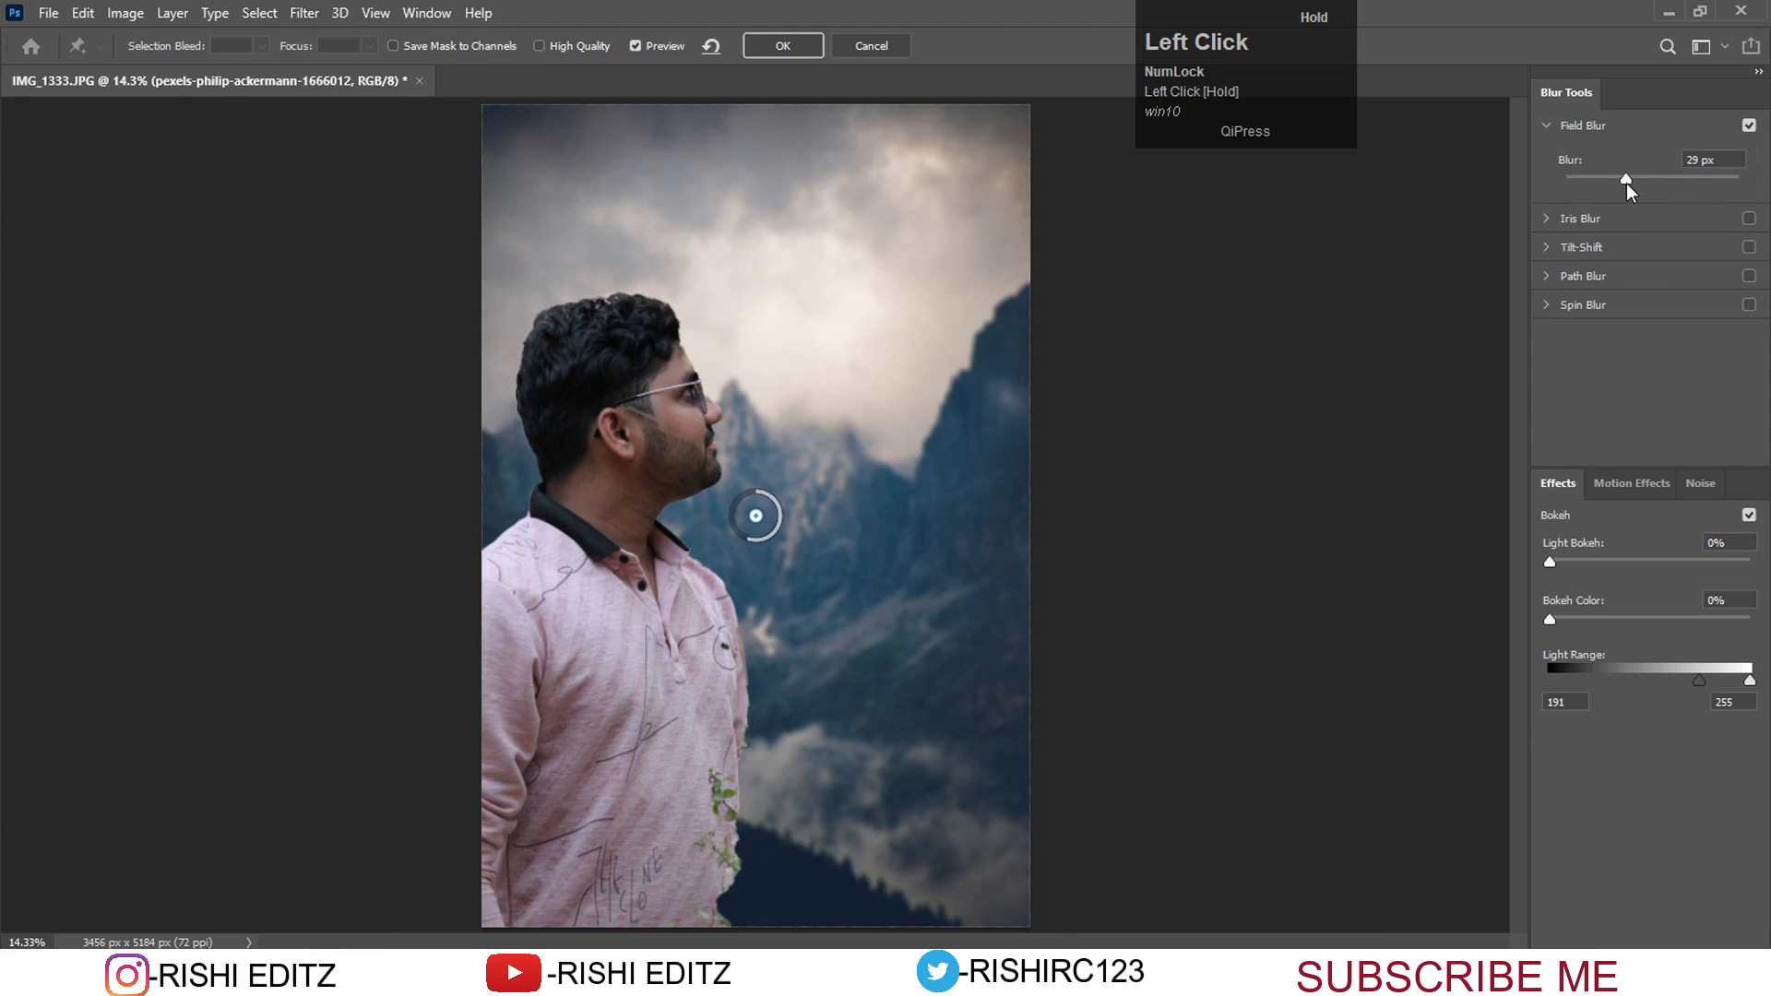
click(783, 48)
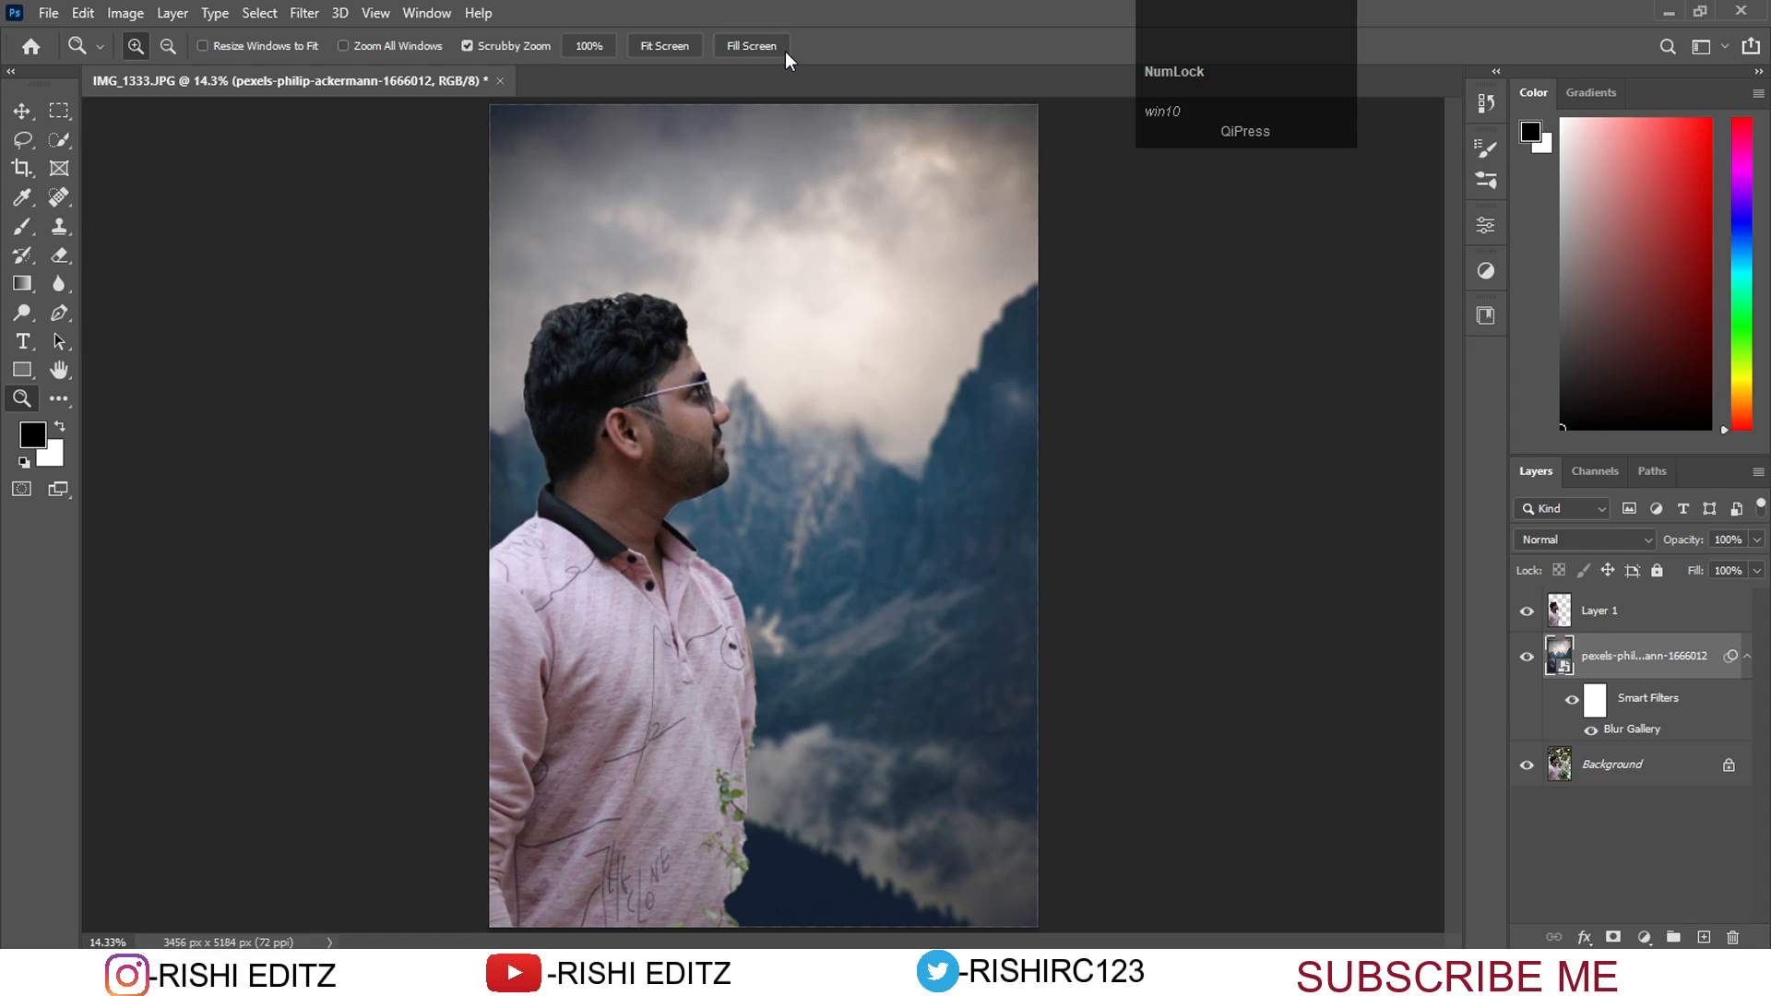
Erase the leftover plant leaves along the lower edge of the man's shirt on Layer 1 with a soft 400 px eraser.
right_click(773, 278)
click(849, 297)
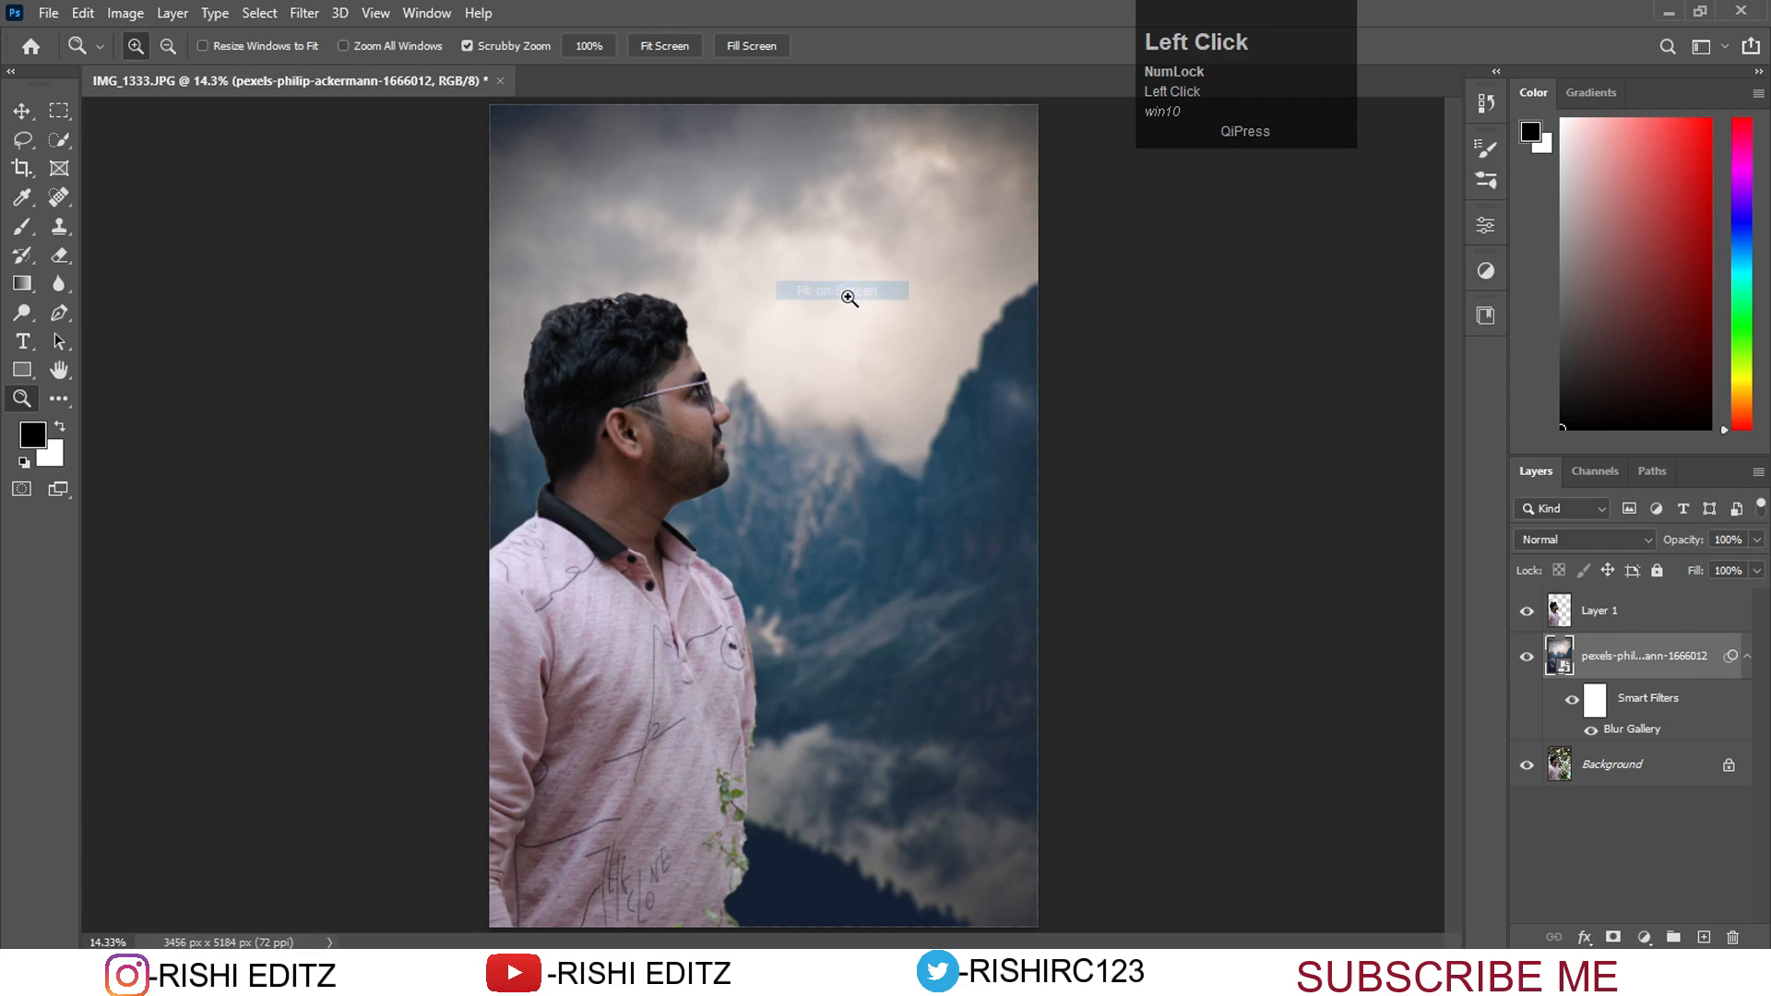
click(1692, 620)
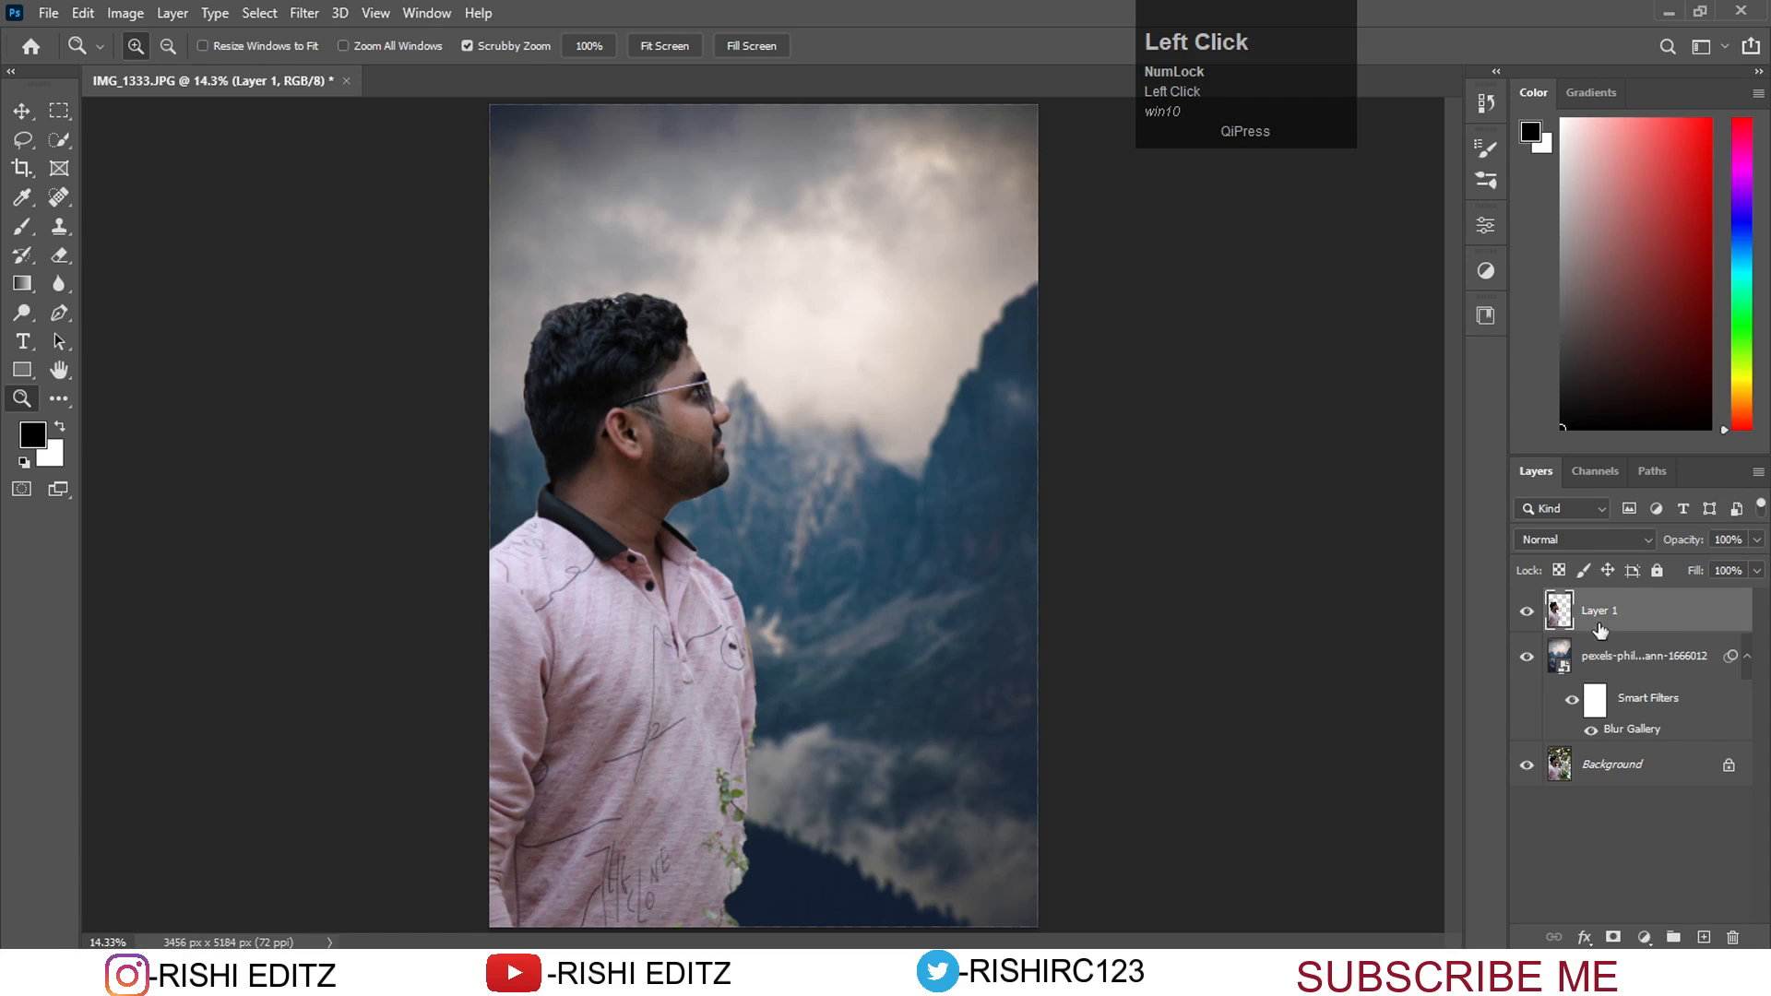
key(e)
mouse_move(773, 727)
mouse_down()
mouse_move(731, 914)
mouse_move(758, 830)
mouse_move(748, 890)
mouse_move(749, 857)
mouse_move(717, 941)
mouse_move(770, 724)
mouse_move(737, 858)
mouse_move(770, 759)
mouse_move(753, 779)
mouse_move(761, 716)
mouse_move(739, 816)
mouse_move(753, 733)
mouse_move(696, 893)
mouse_move(740, 729)
mouse_move(686, 957)
mouse_move(731, 940)
mouse_move(765, 677)
mouse_move(671, 926)
mouse_move(774, 731)
mouse_move(694, 931)
mouse_move(768, 625)
mouse_move(661, 895)
mouse_up()
key(ctrl+z)
click(774, 644)
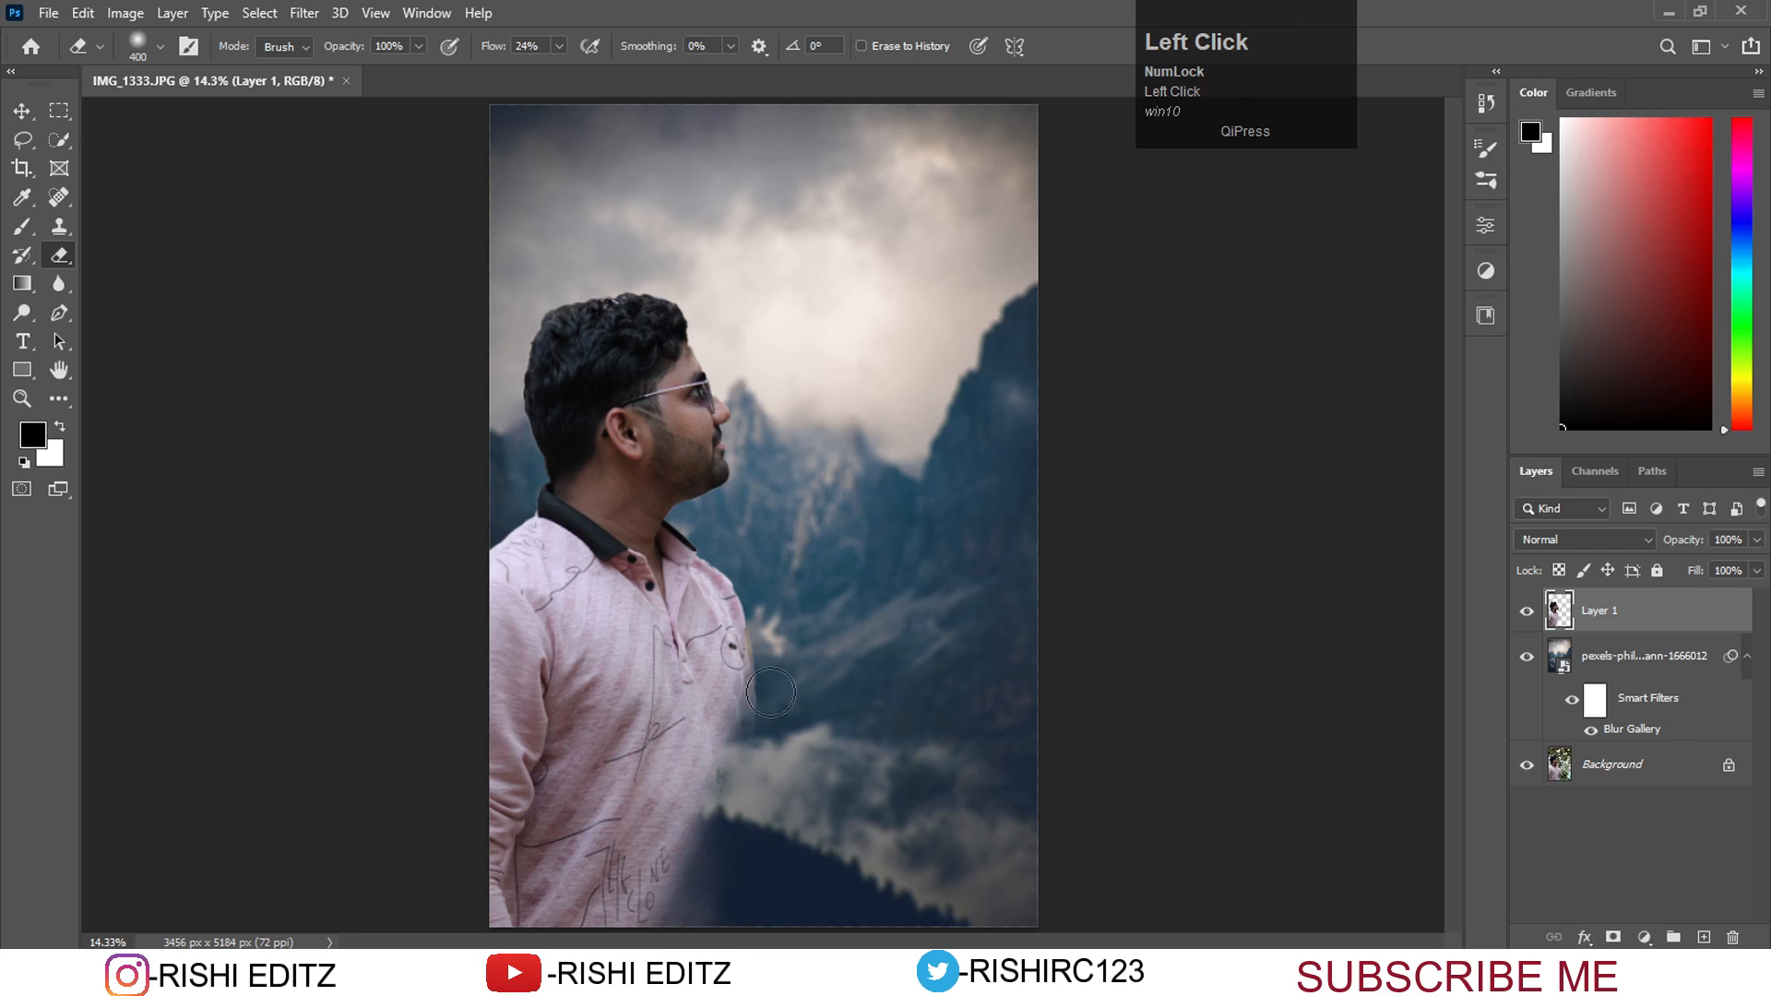
drag(728, 869, 772, 696)
mouse_move(773, 656)
mouse_down()
mouse_move(774, 701)
mouse_move(770, 674)
mouse_up()
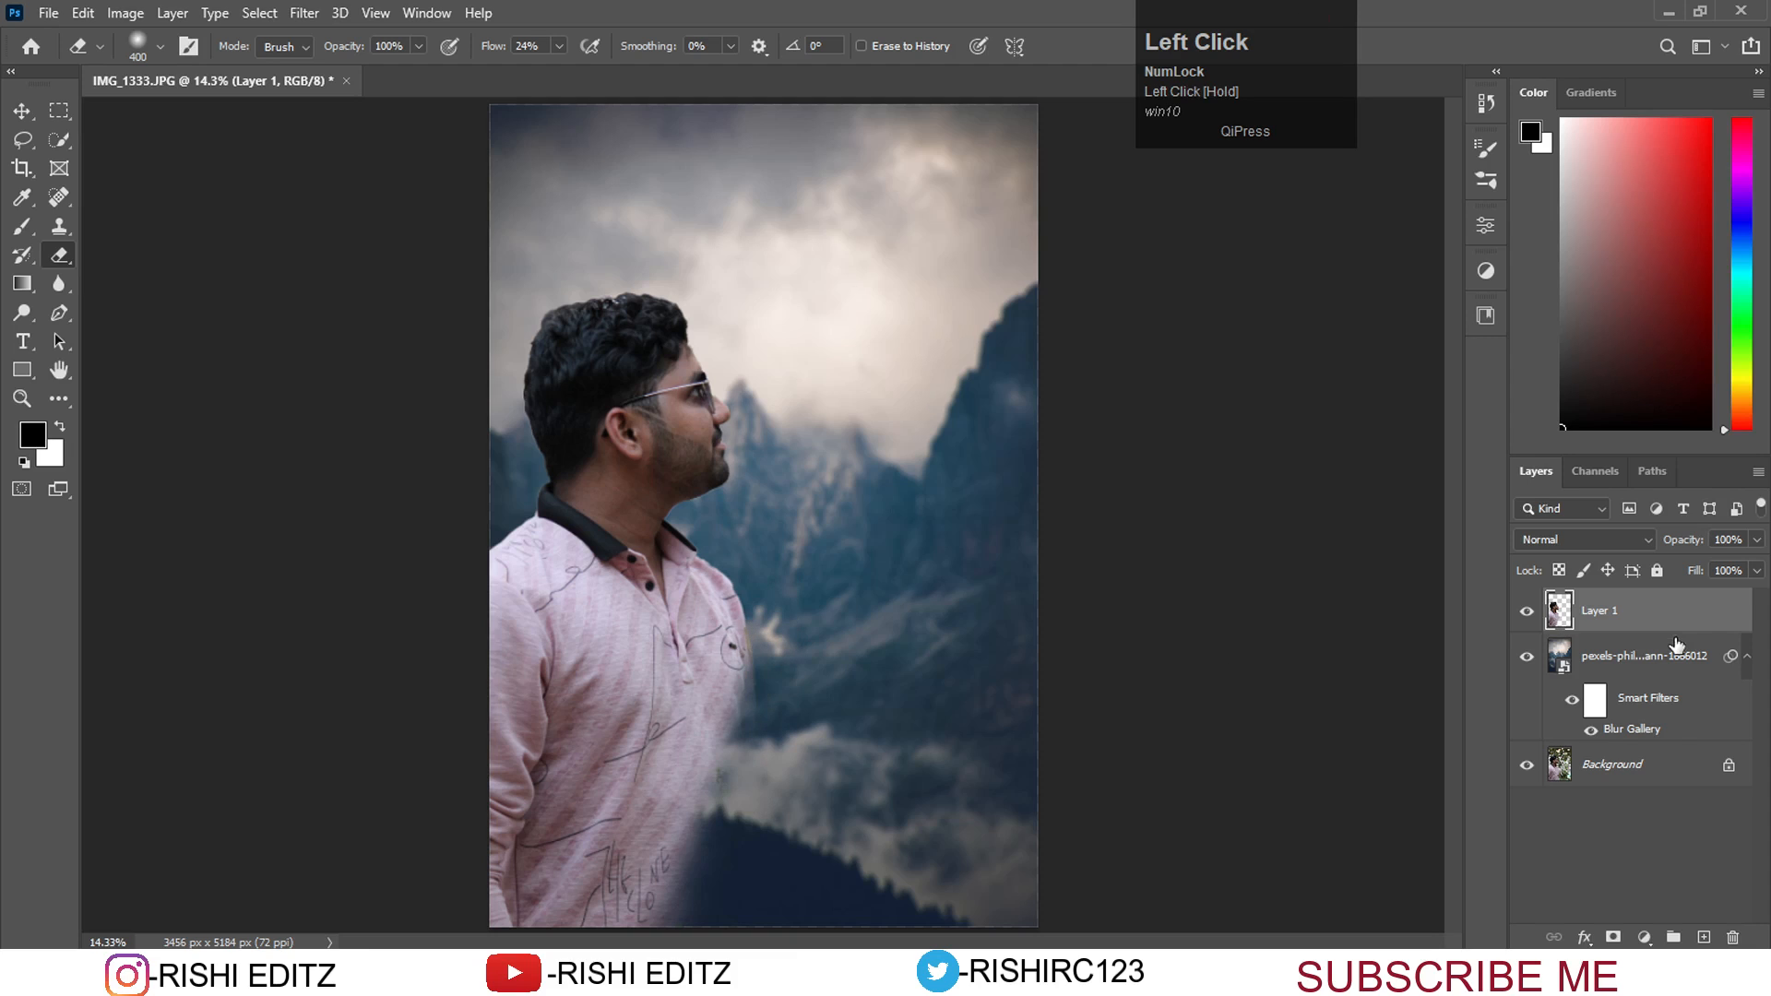
Stamp all visible layers into a new top layer and set its Saturation to -100 in the Camera Raw Filter.
key(ctrl)
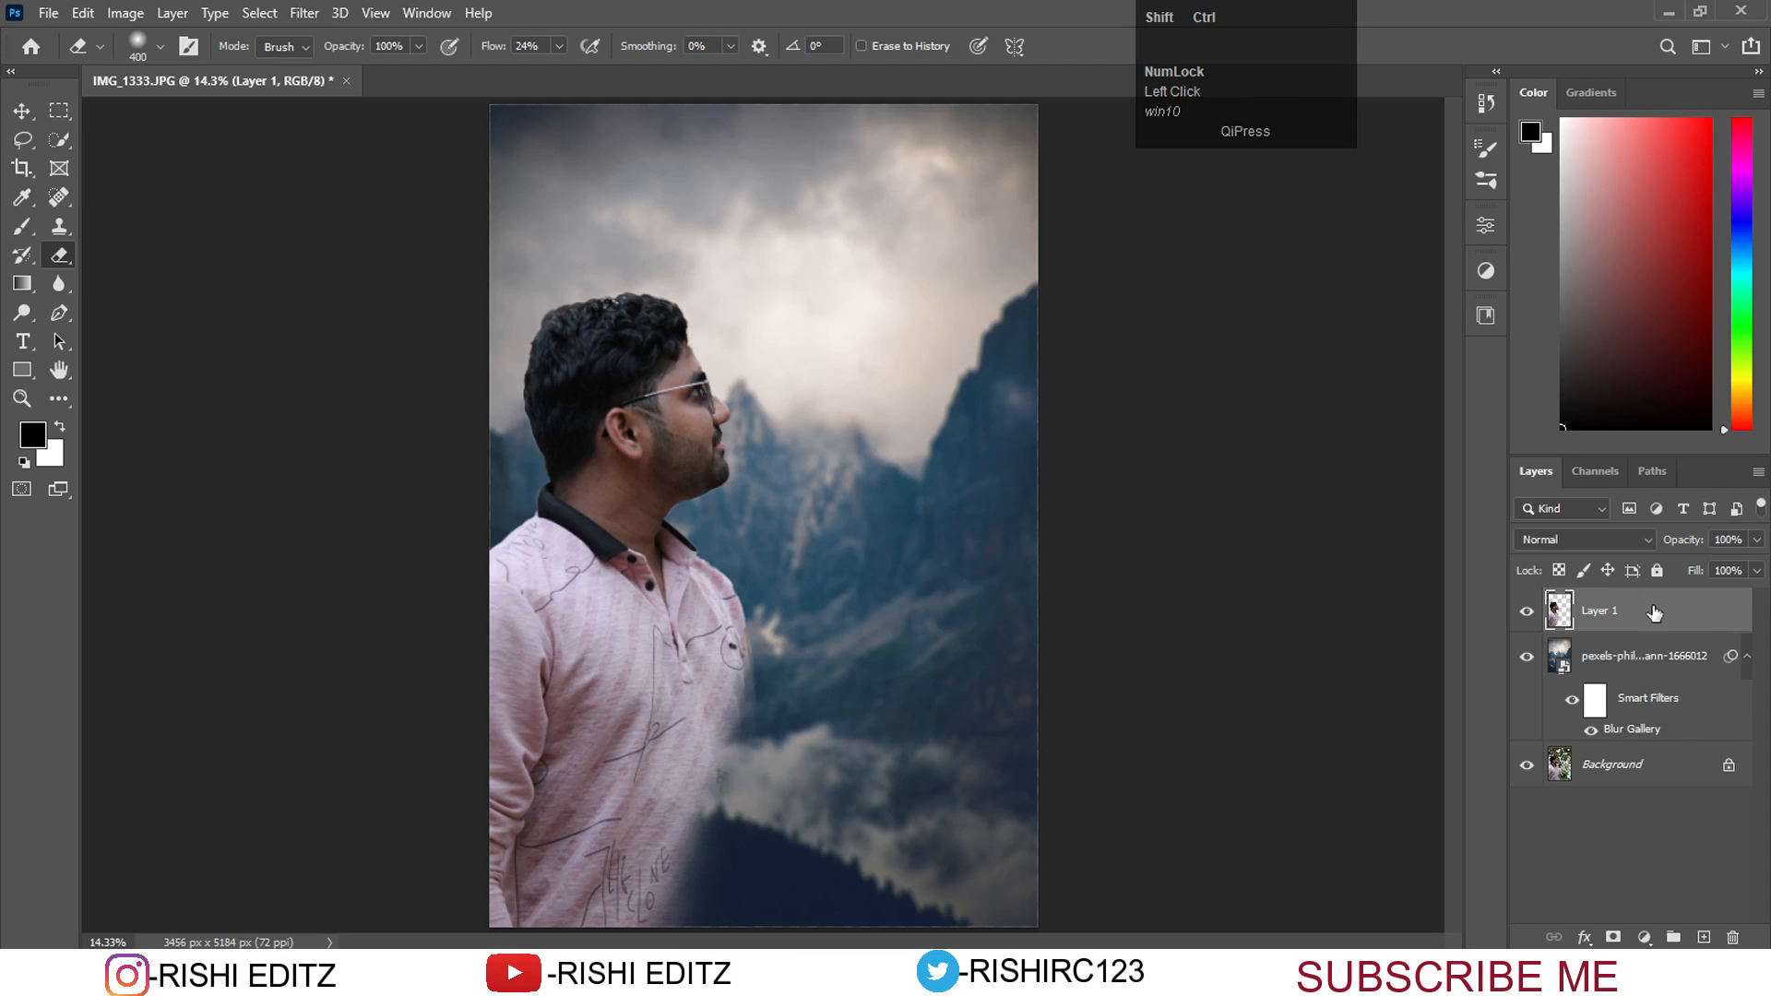
key(ctrl+shift+alt+e)
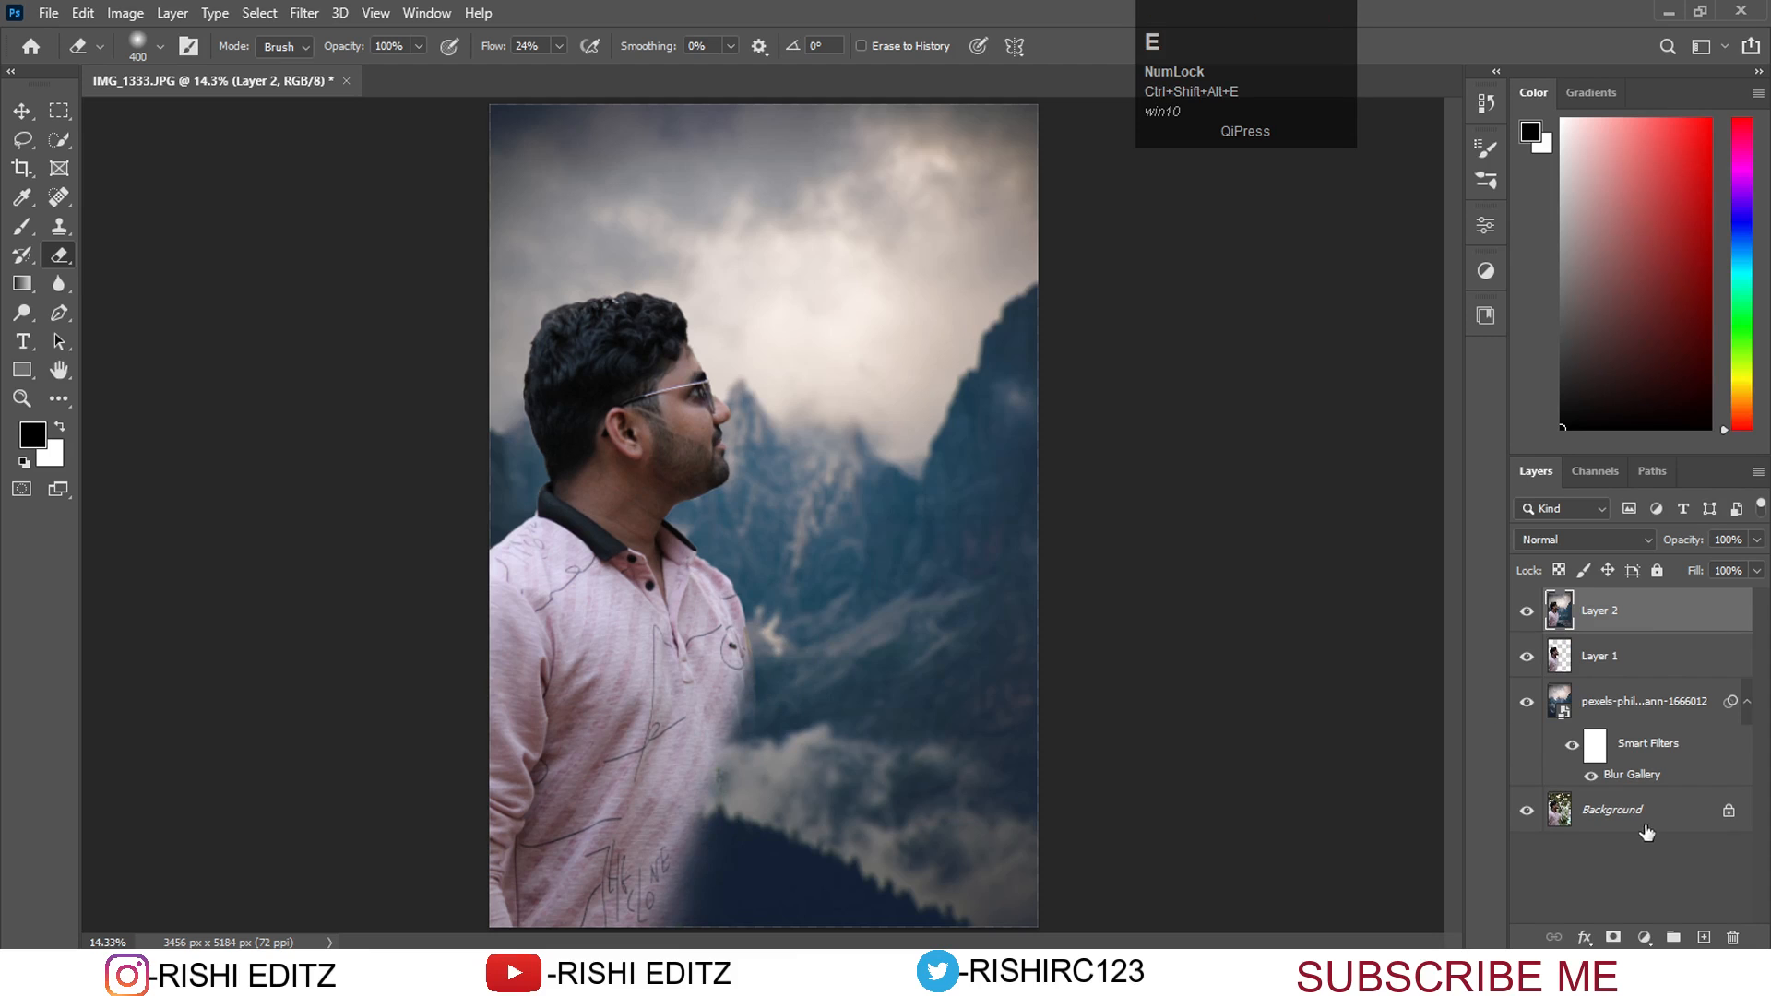
click(303, 13)
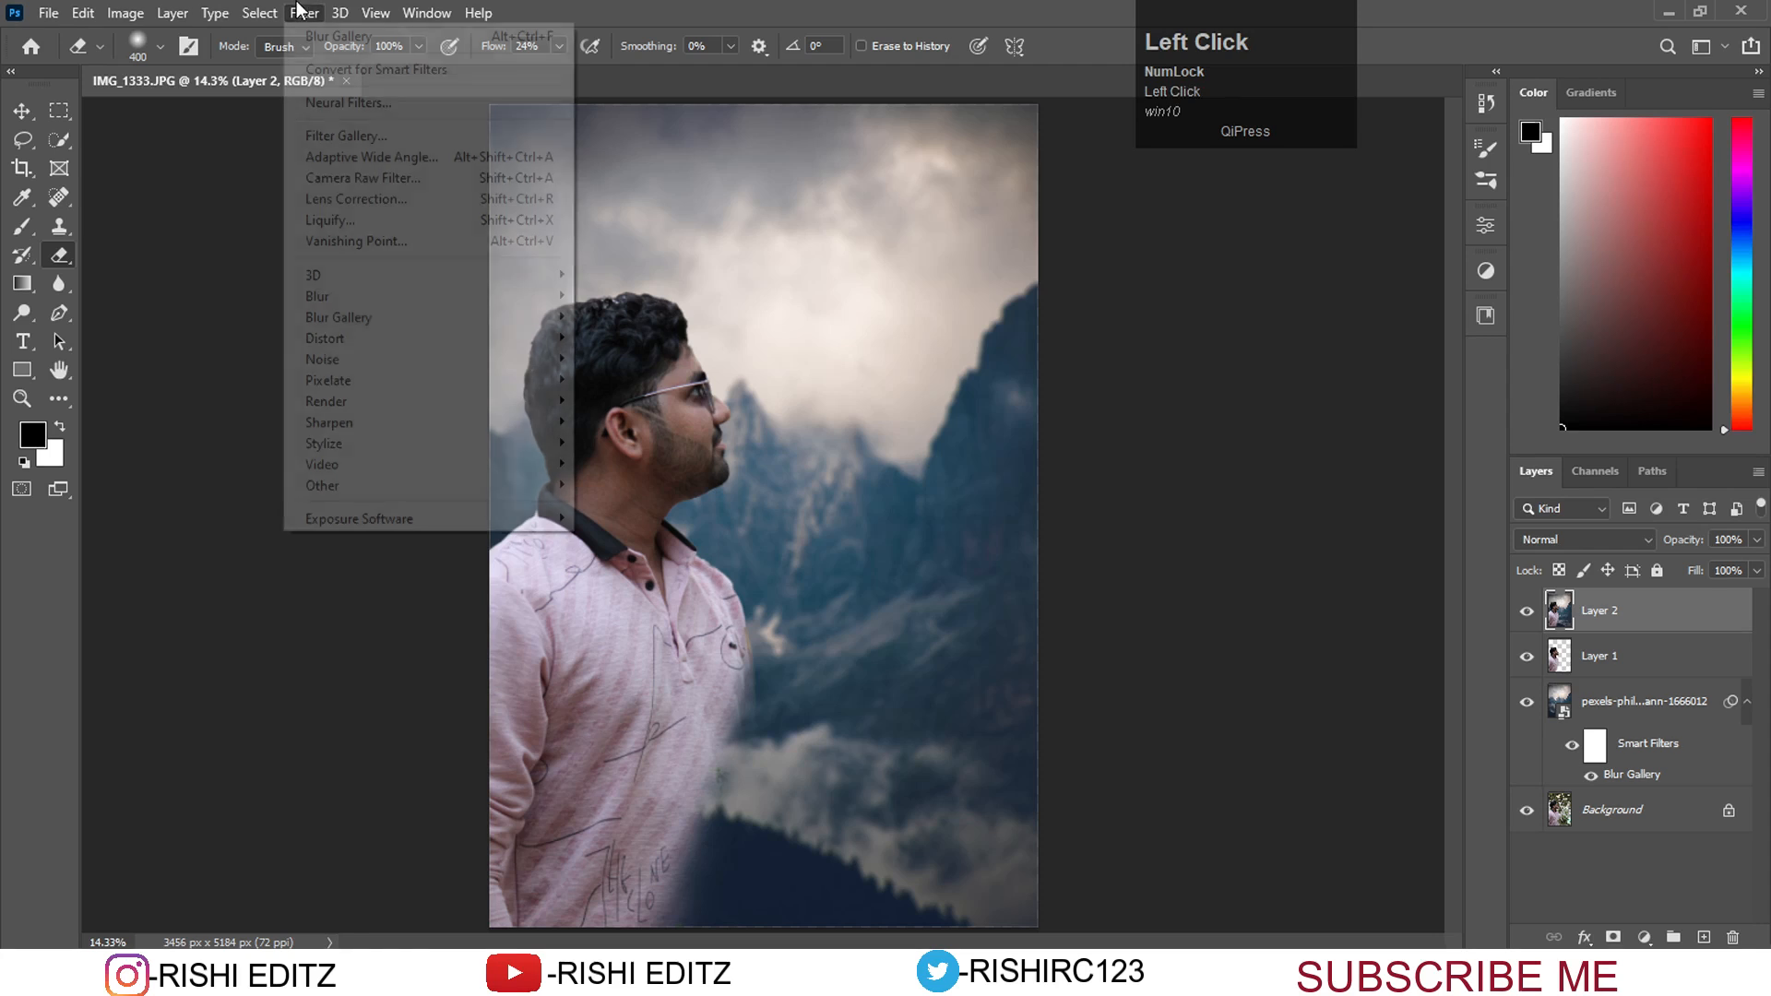
click(449, 179)
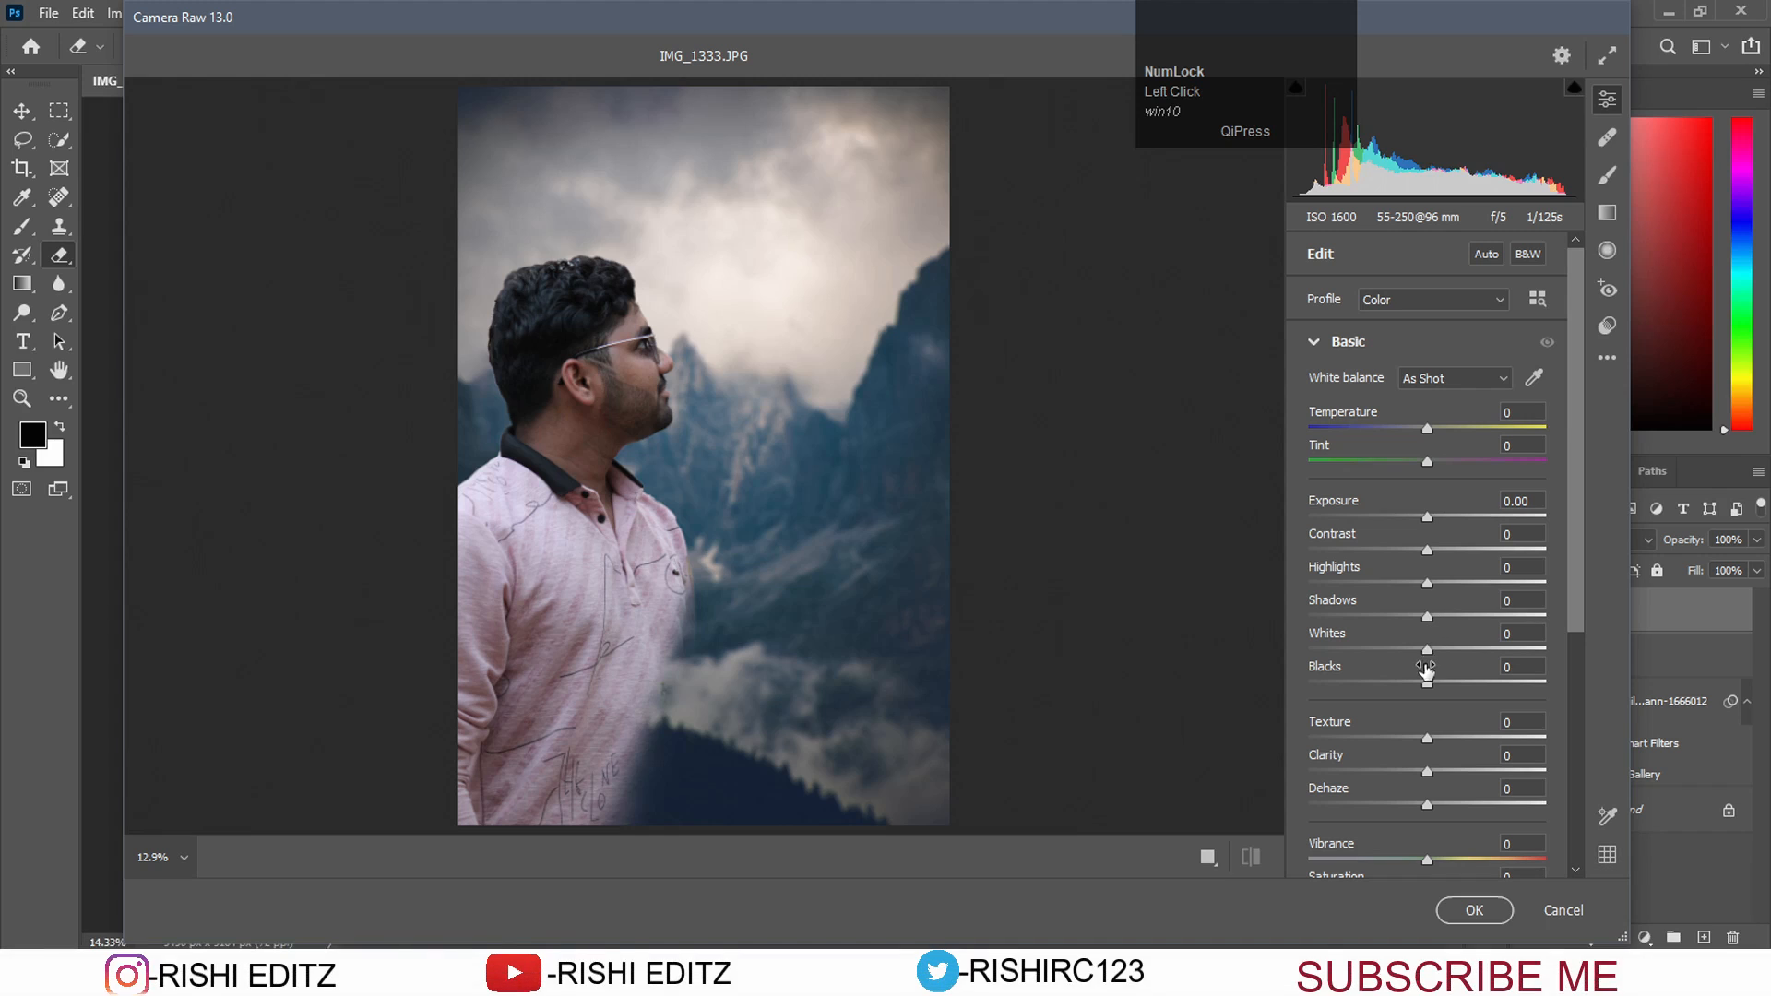
scroll(1423, 597, down, 2)
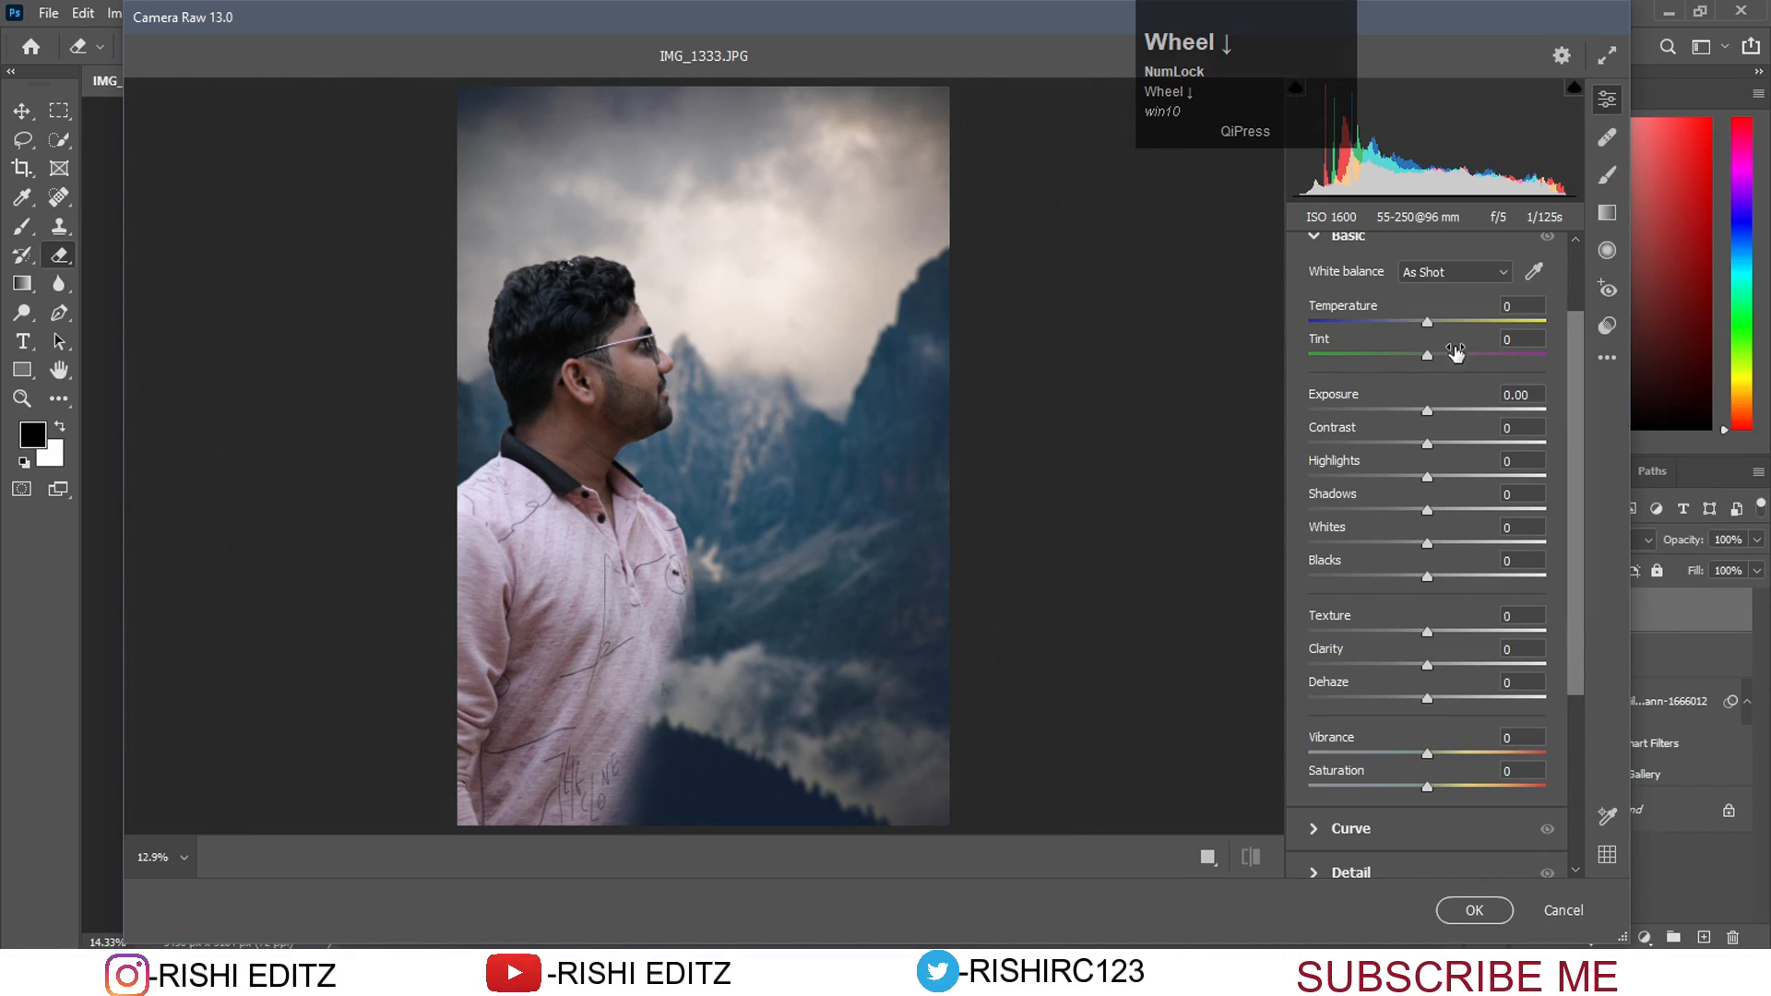
scroll(1420, 580, down, 3)
drag(1421, 625, 1289, 466)
scroll(1481, 425, up, 1)
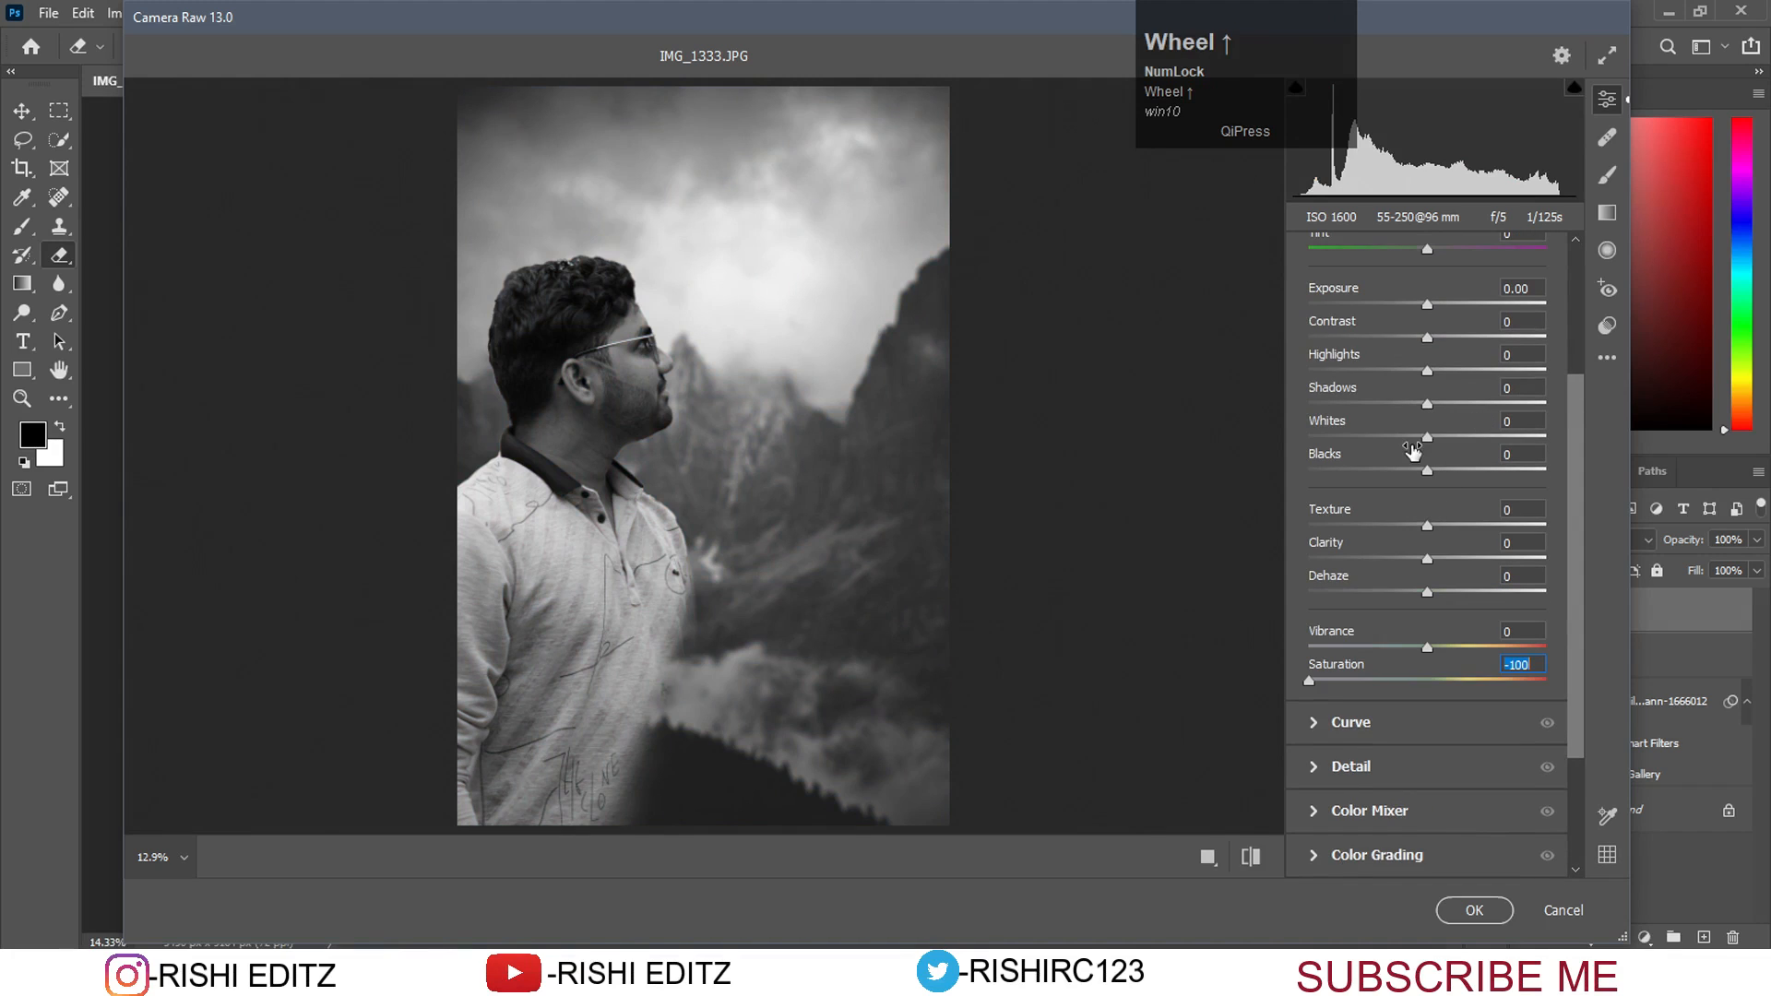
Set Highlights to -100, Shadows to -26, Contrast to +9, Blacks to -28 and Clarity to +4, and apply the Camera Raw adjustments.
drag(1427, 369, 1298, 364)
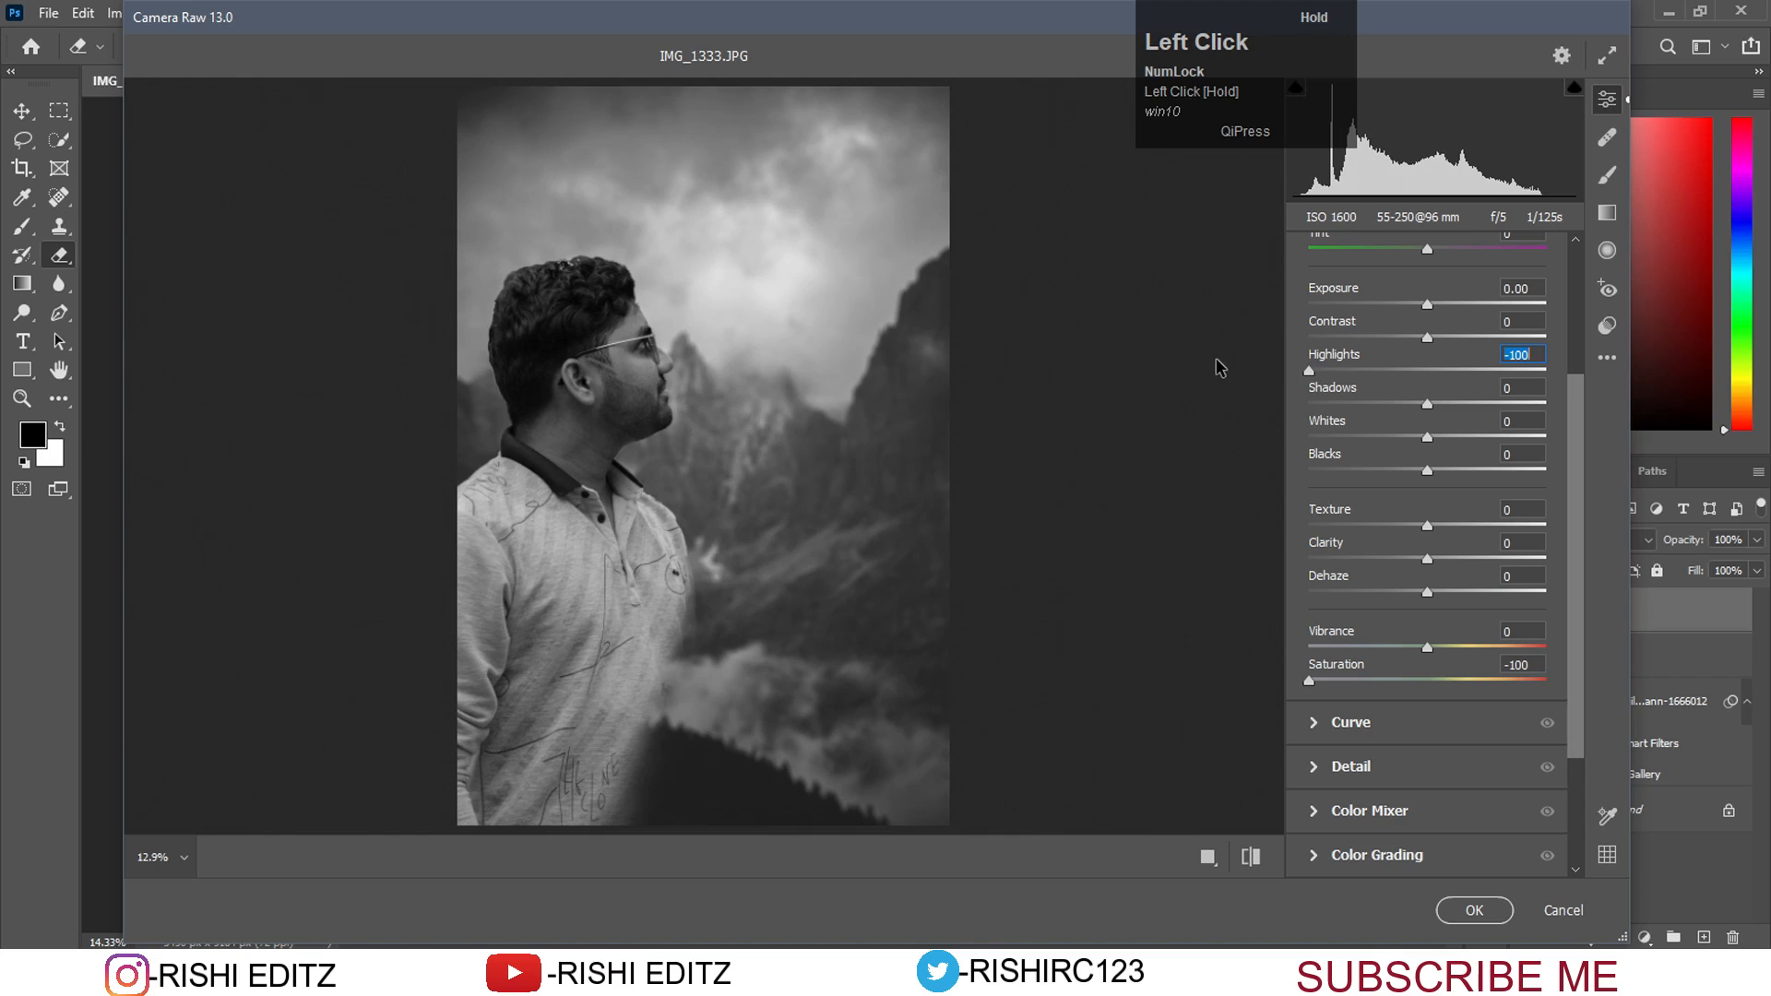
drag(1410, 408, 1400, 411)
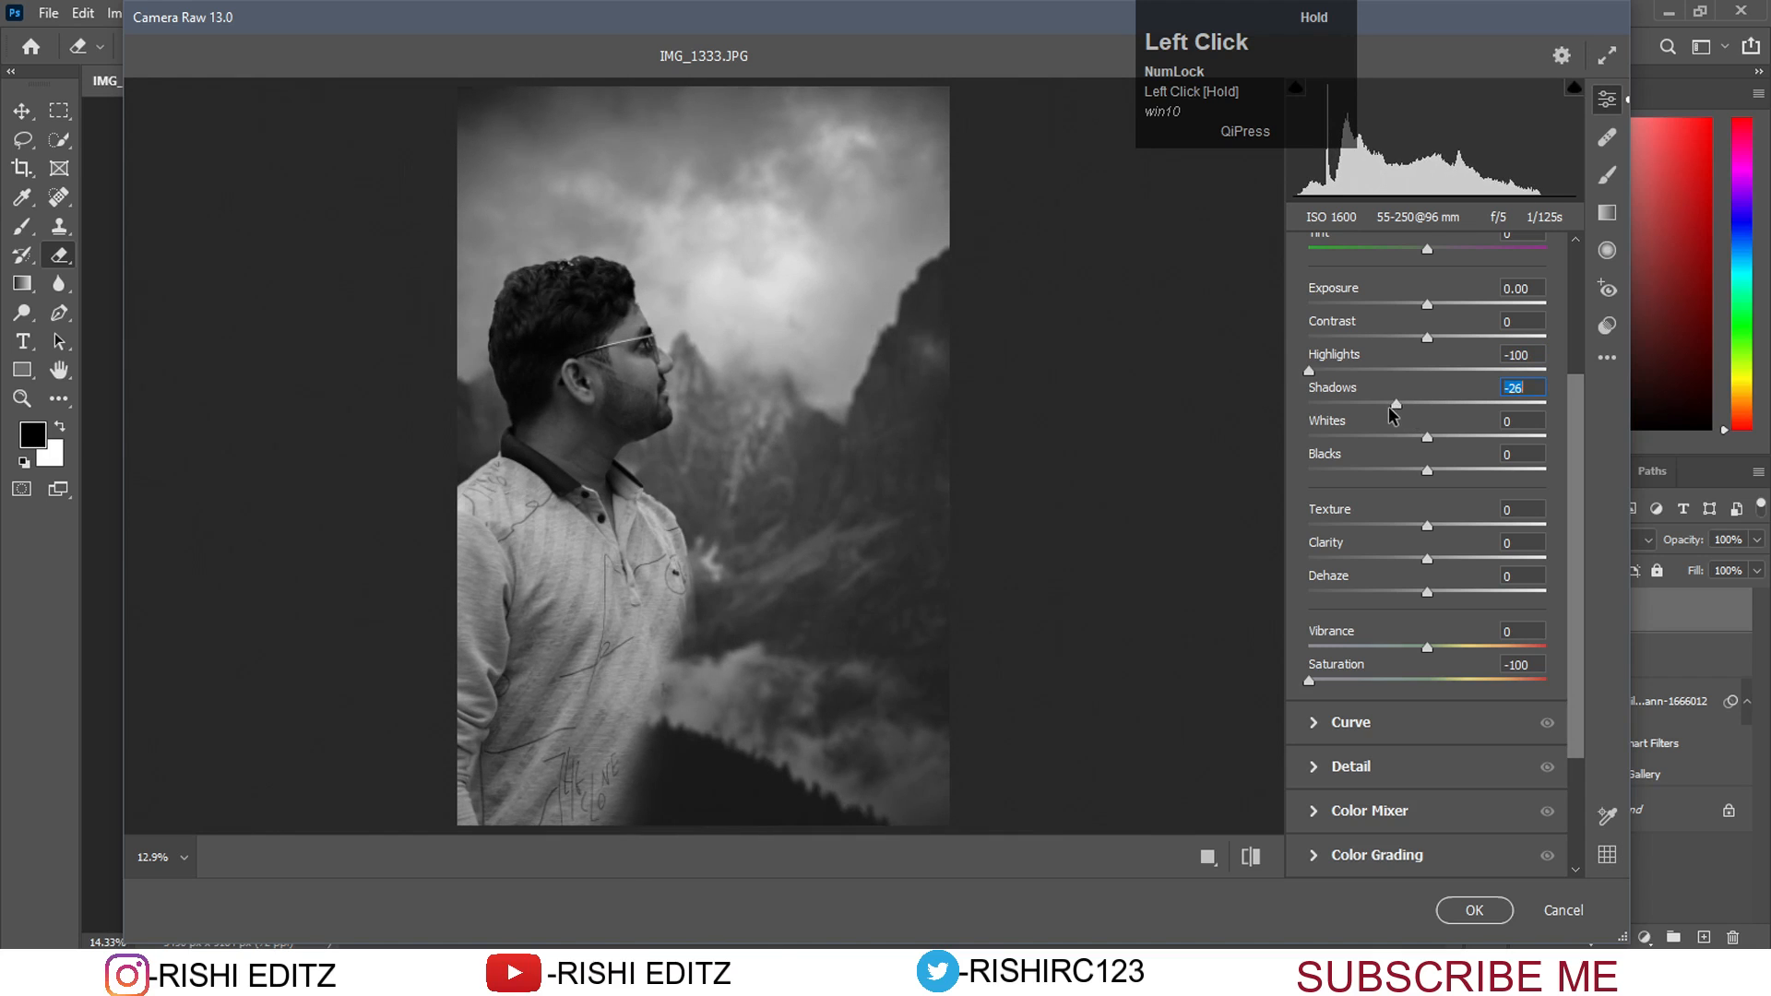
click(1409, 472)
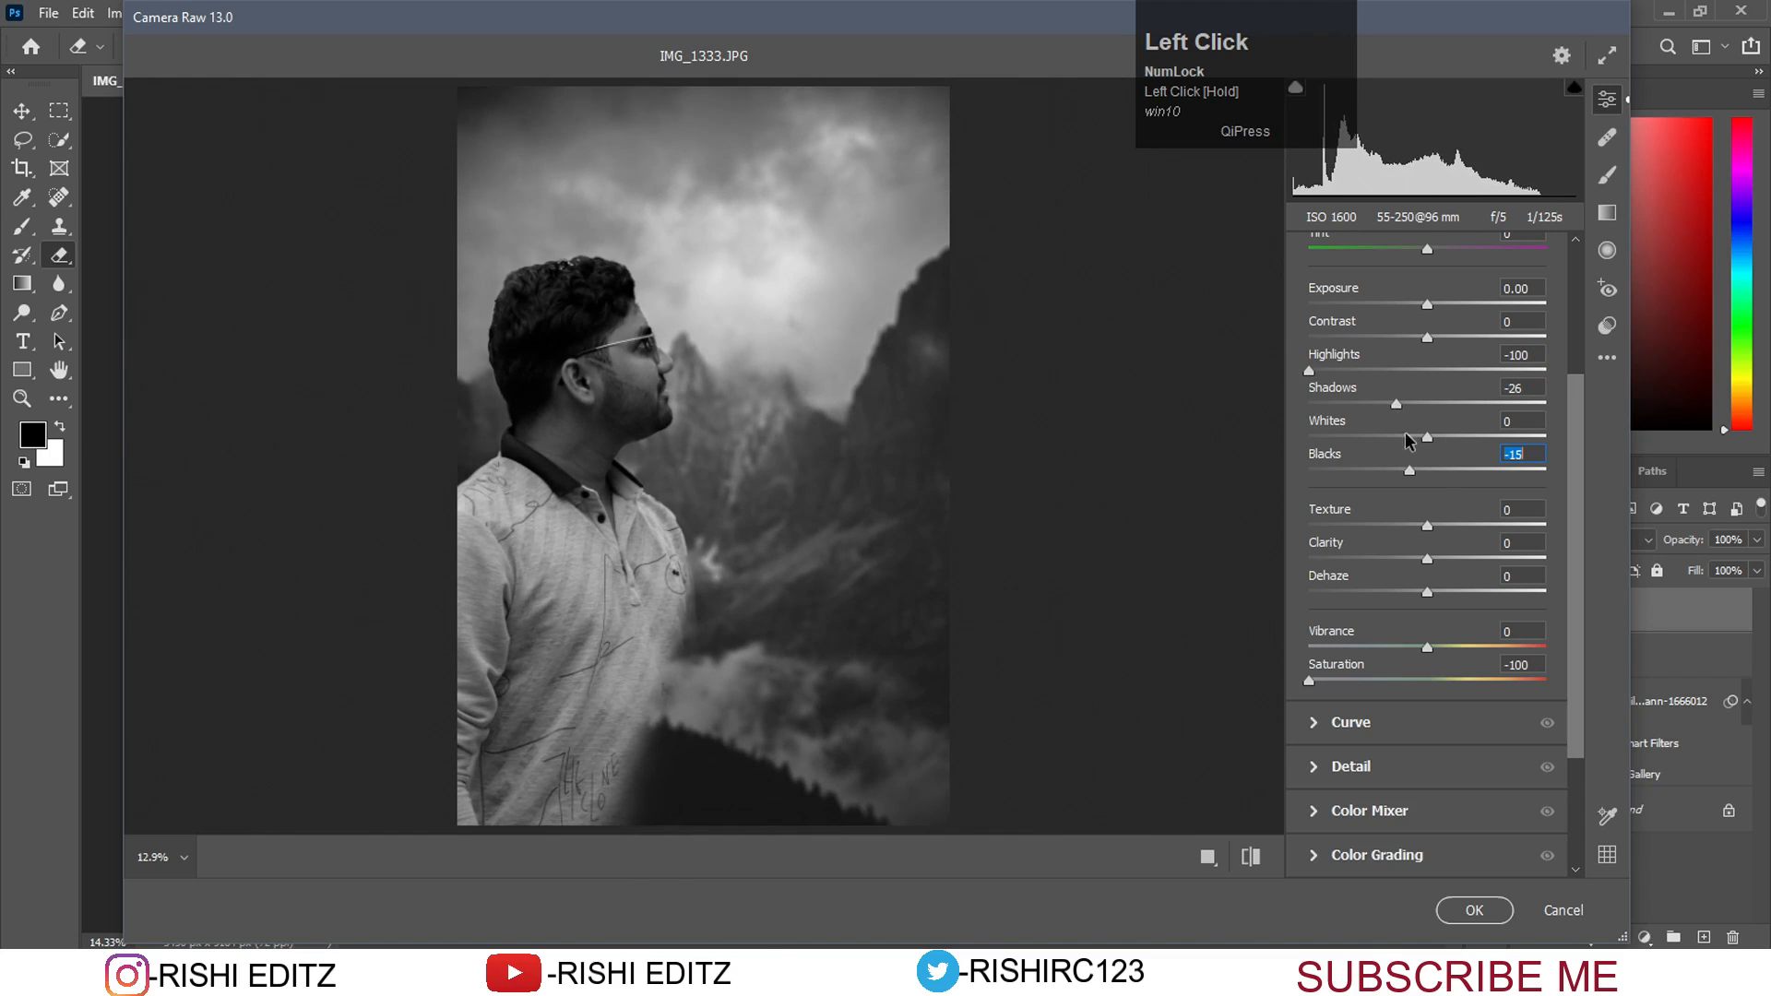
mouse_move(1426, 338)
mouse_down()
mouse_move(1324, 340)
mouse_move(1466, 339)
mouse_move(1439, 343)
mouse_up()
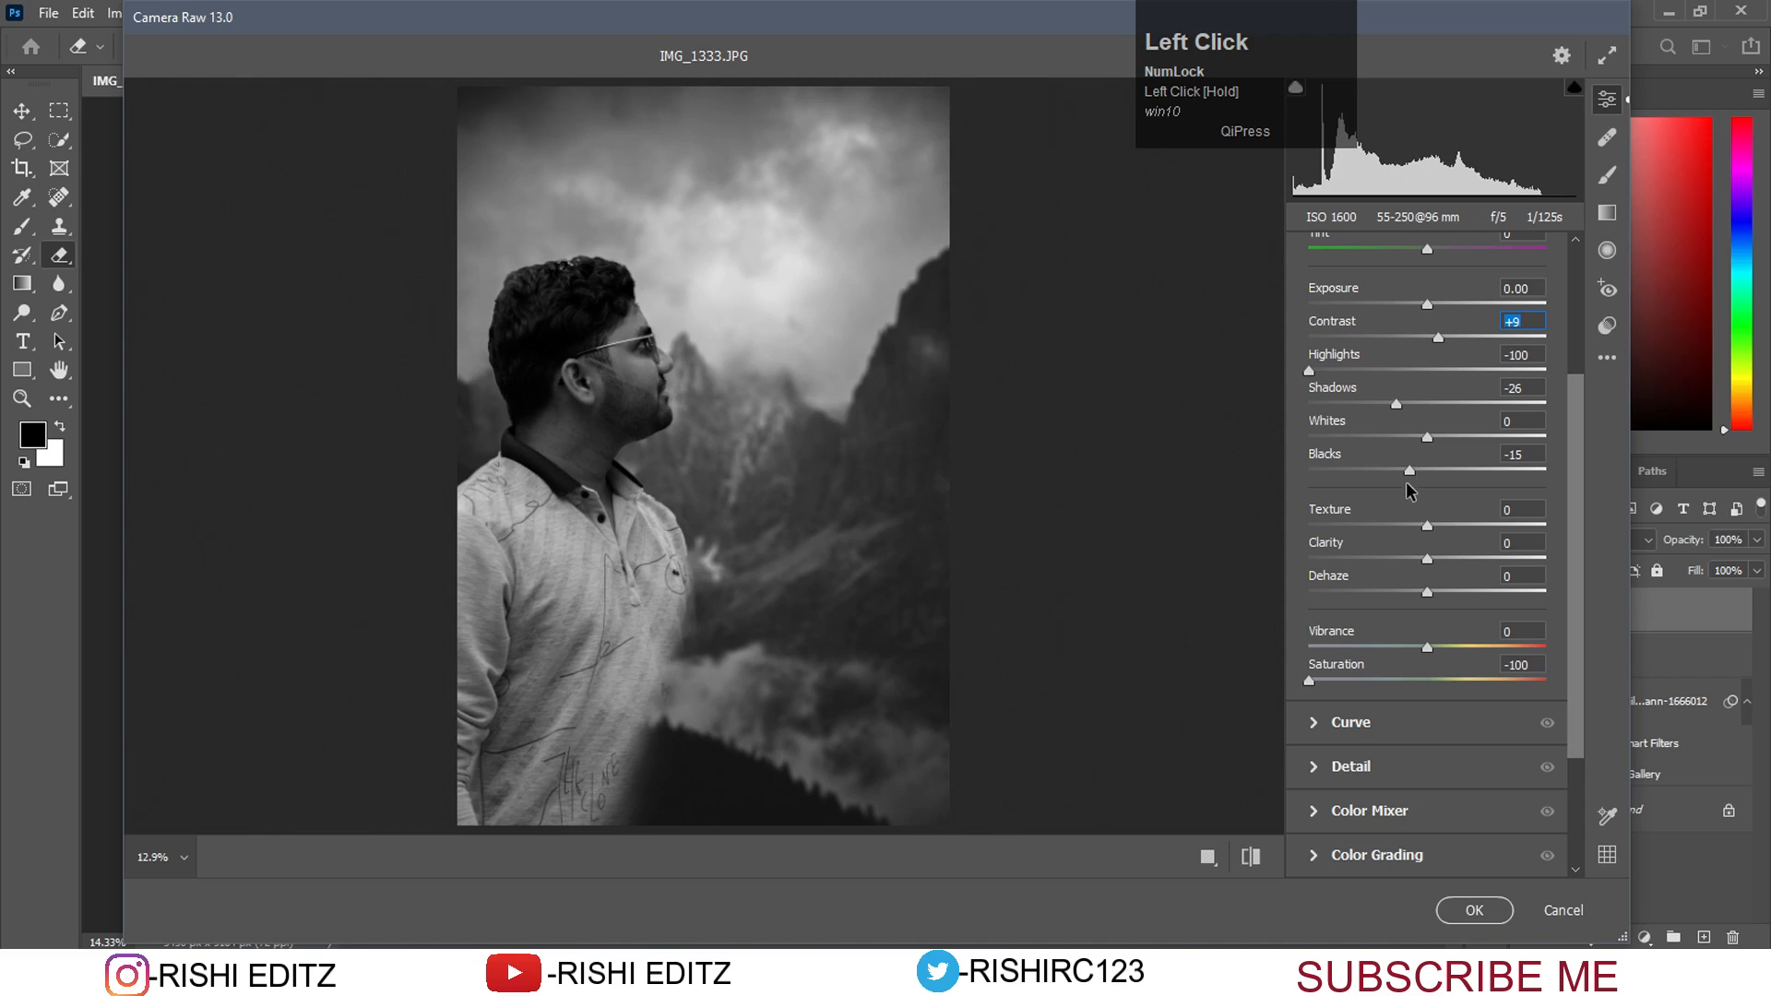
mouse_move(1394, 472)
mouse_down()
mouse_move(1411, 471)
mouse_move(1394, 471)
mouse_up()
drag(1427, 559, 1431, 559)
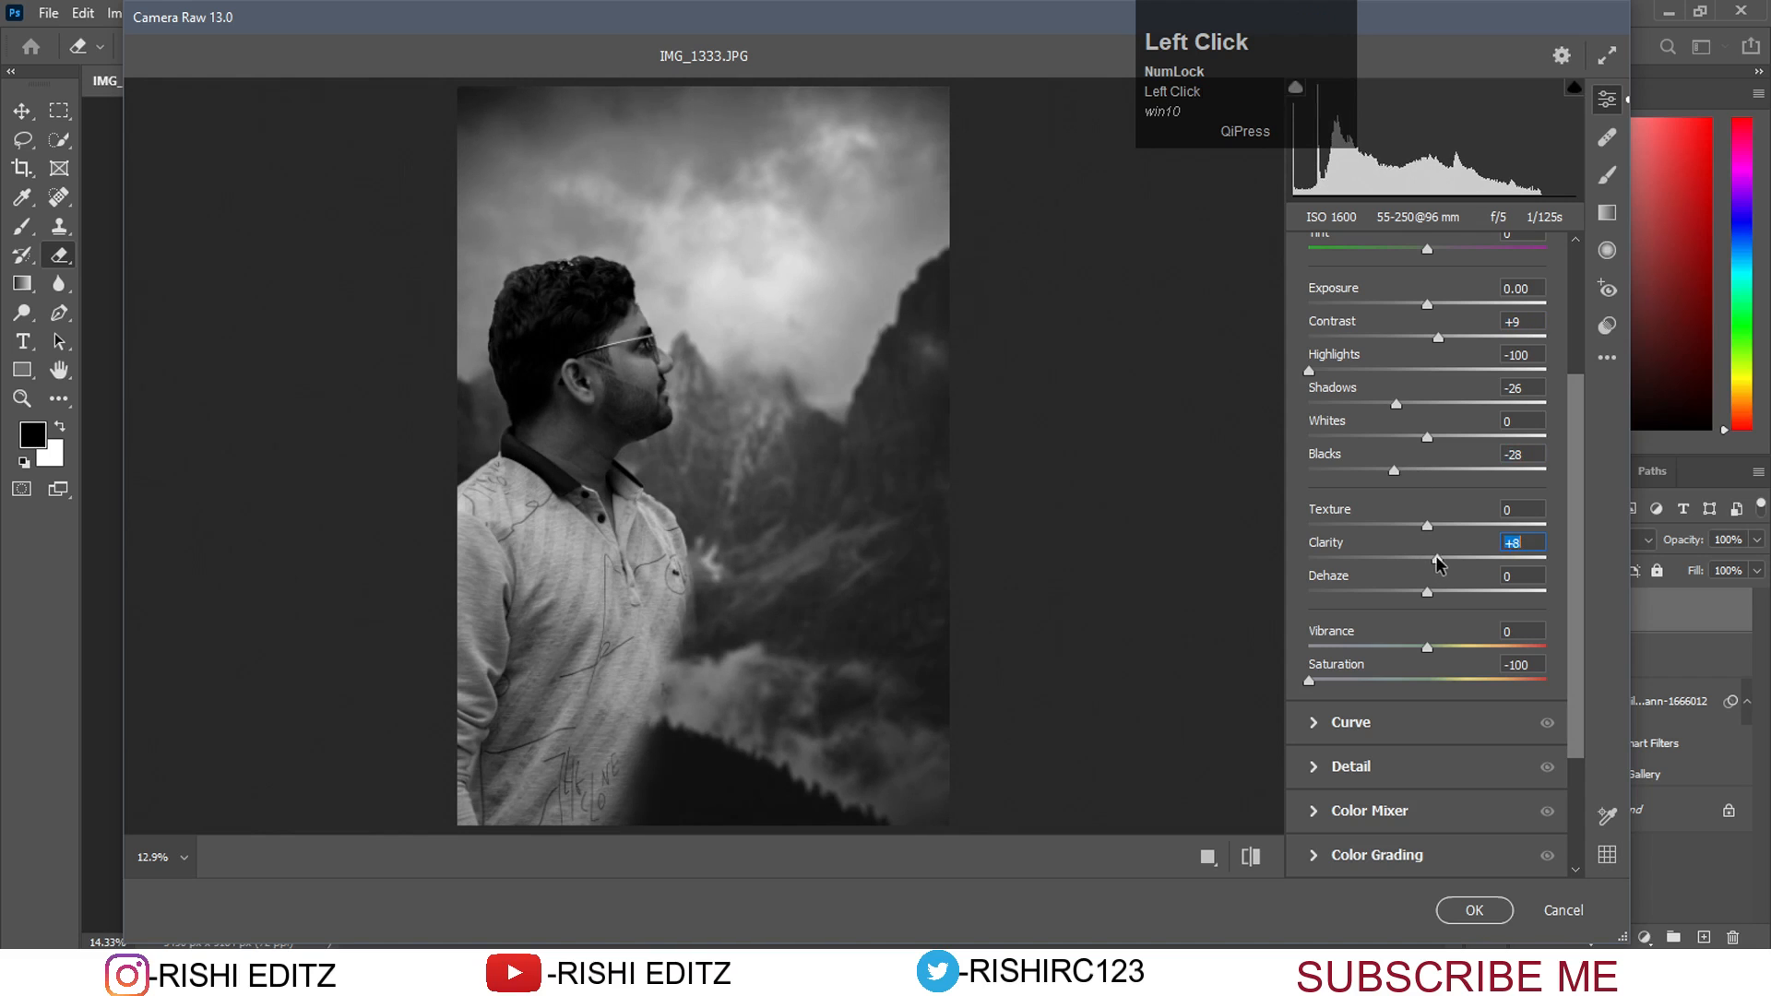
scroll(1482, 724, down, 2)
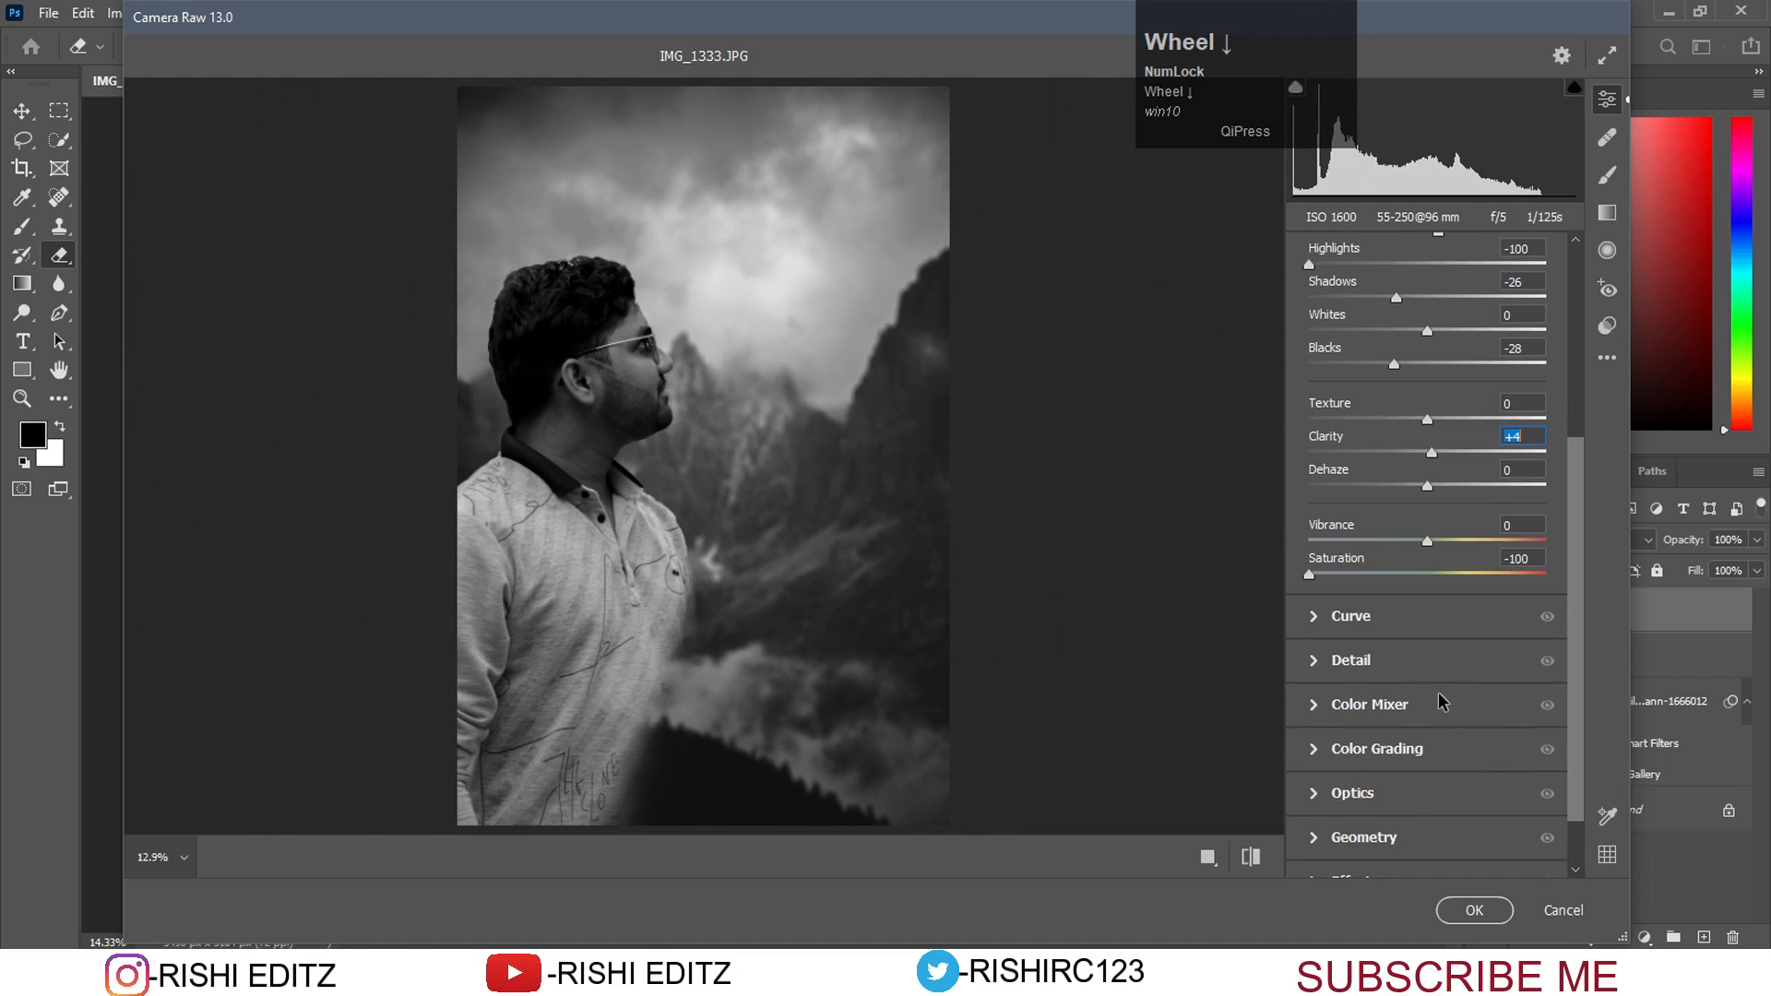
click(1473, 910)
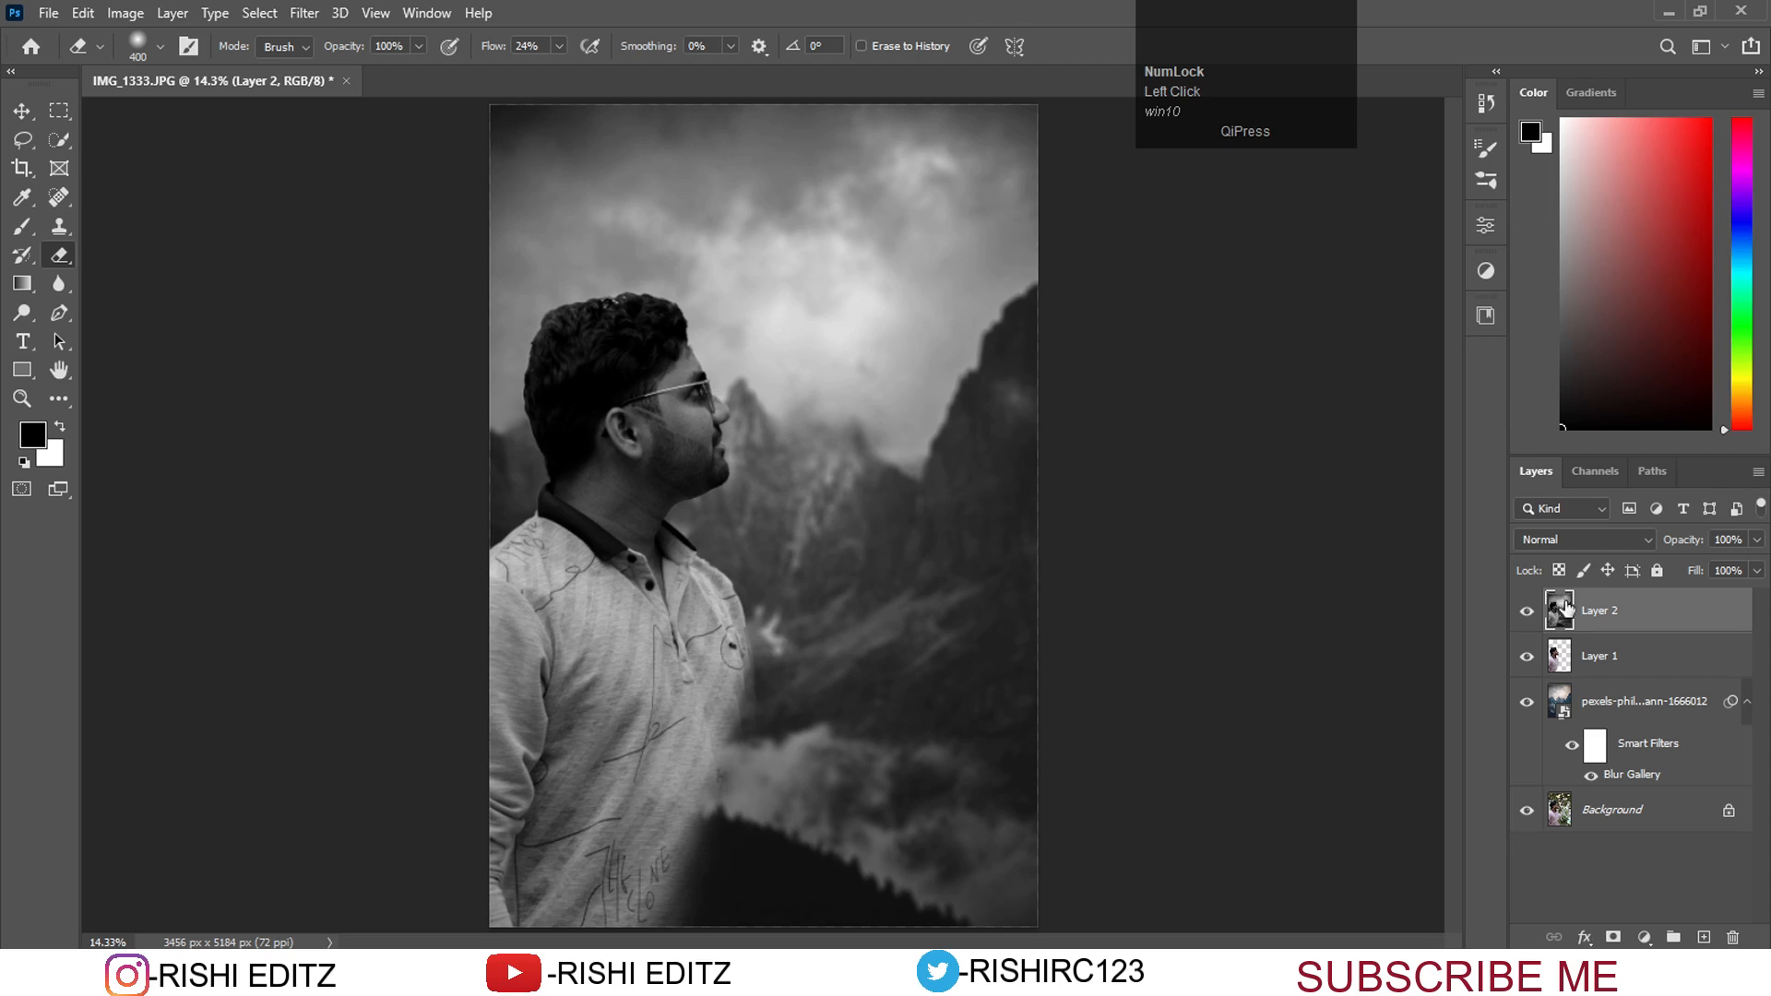
Add a white, reveal-all layer mask to the black-and-white Layer 2.
key(z)
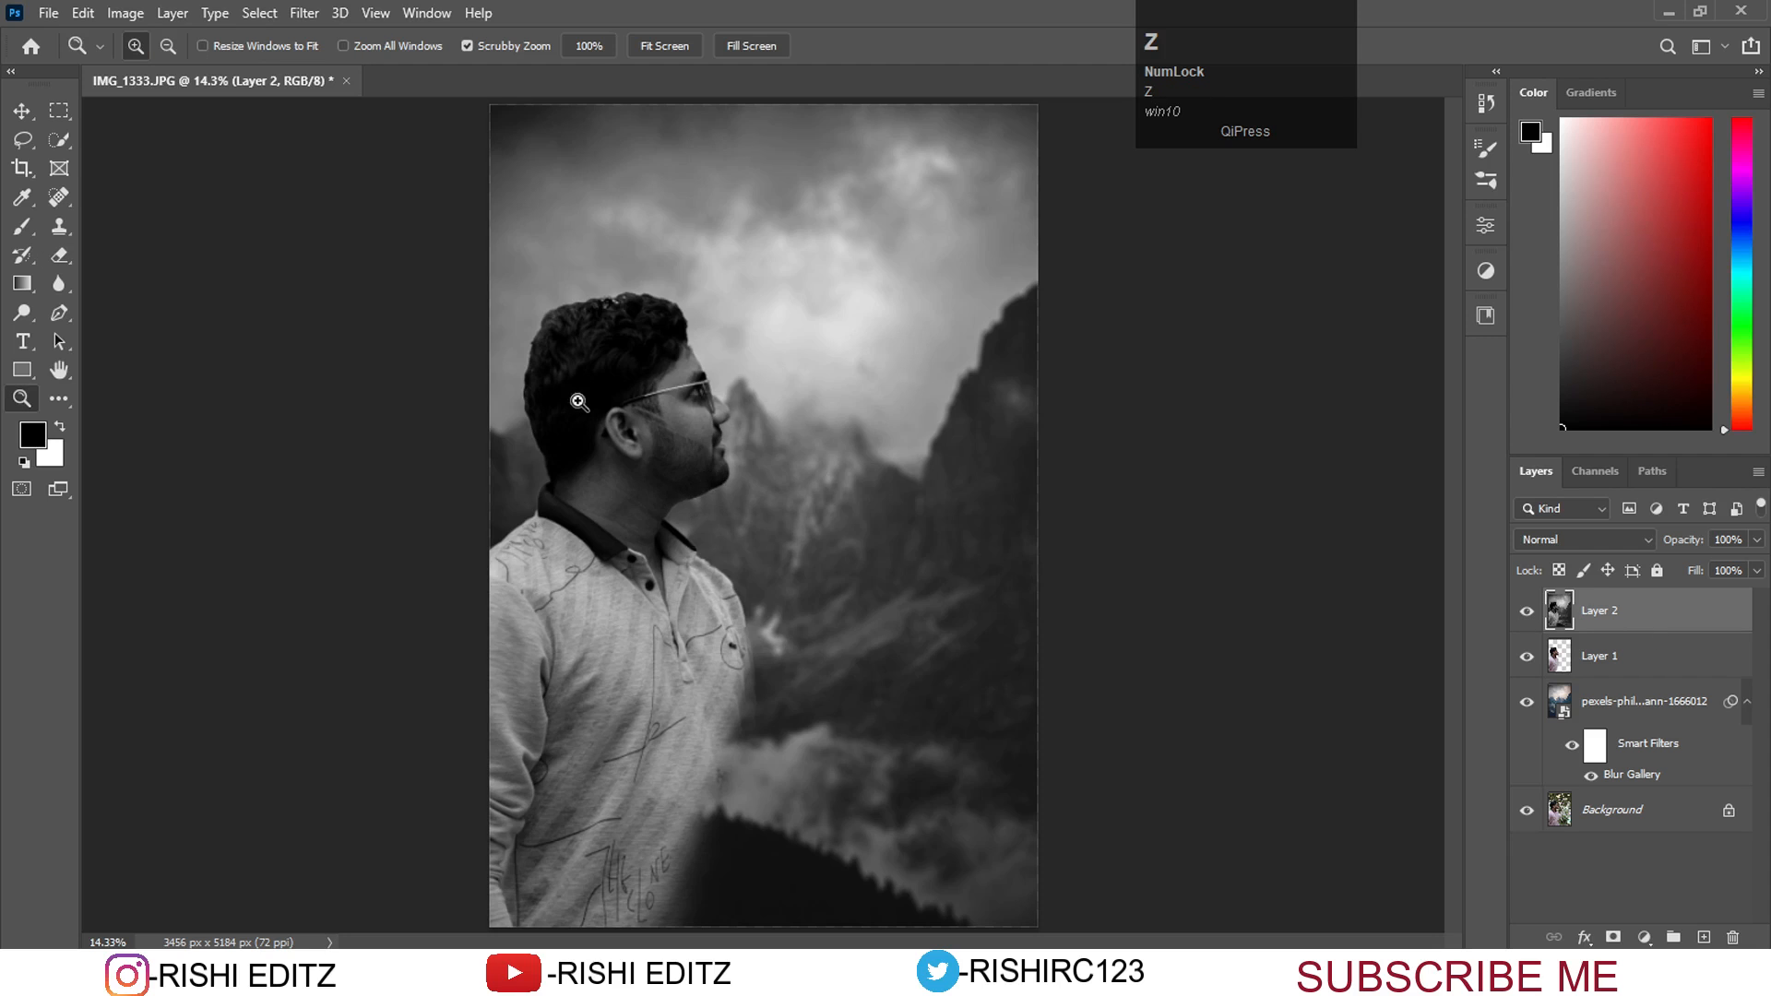
drag(620, 412, 747, 421)
scroll(916, 384, down, 2)
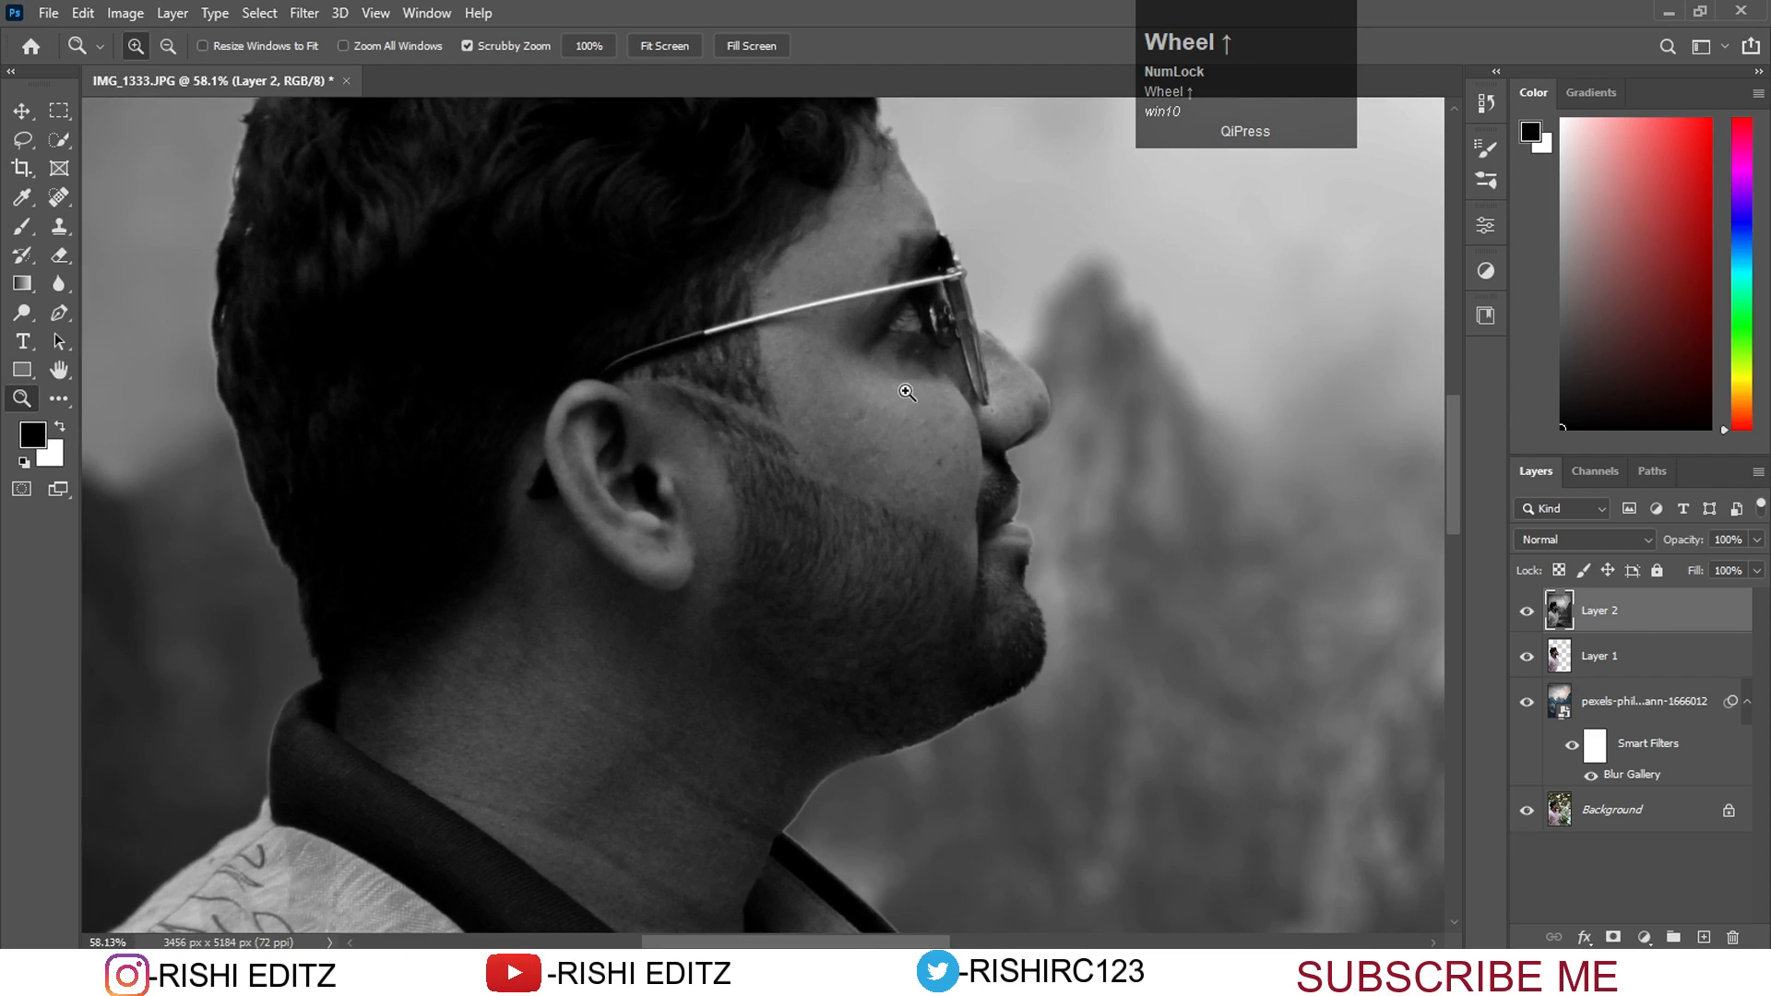
key(alt)
alt+click(1612, 939)
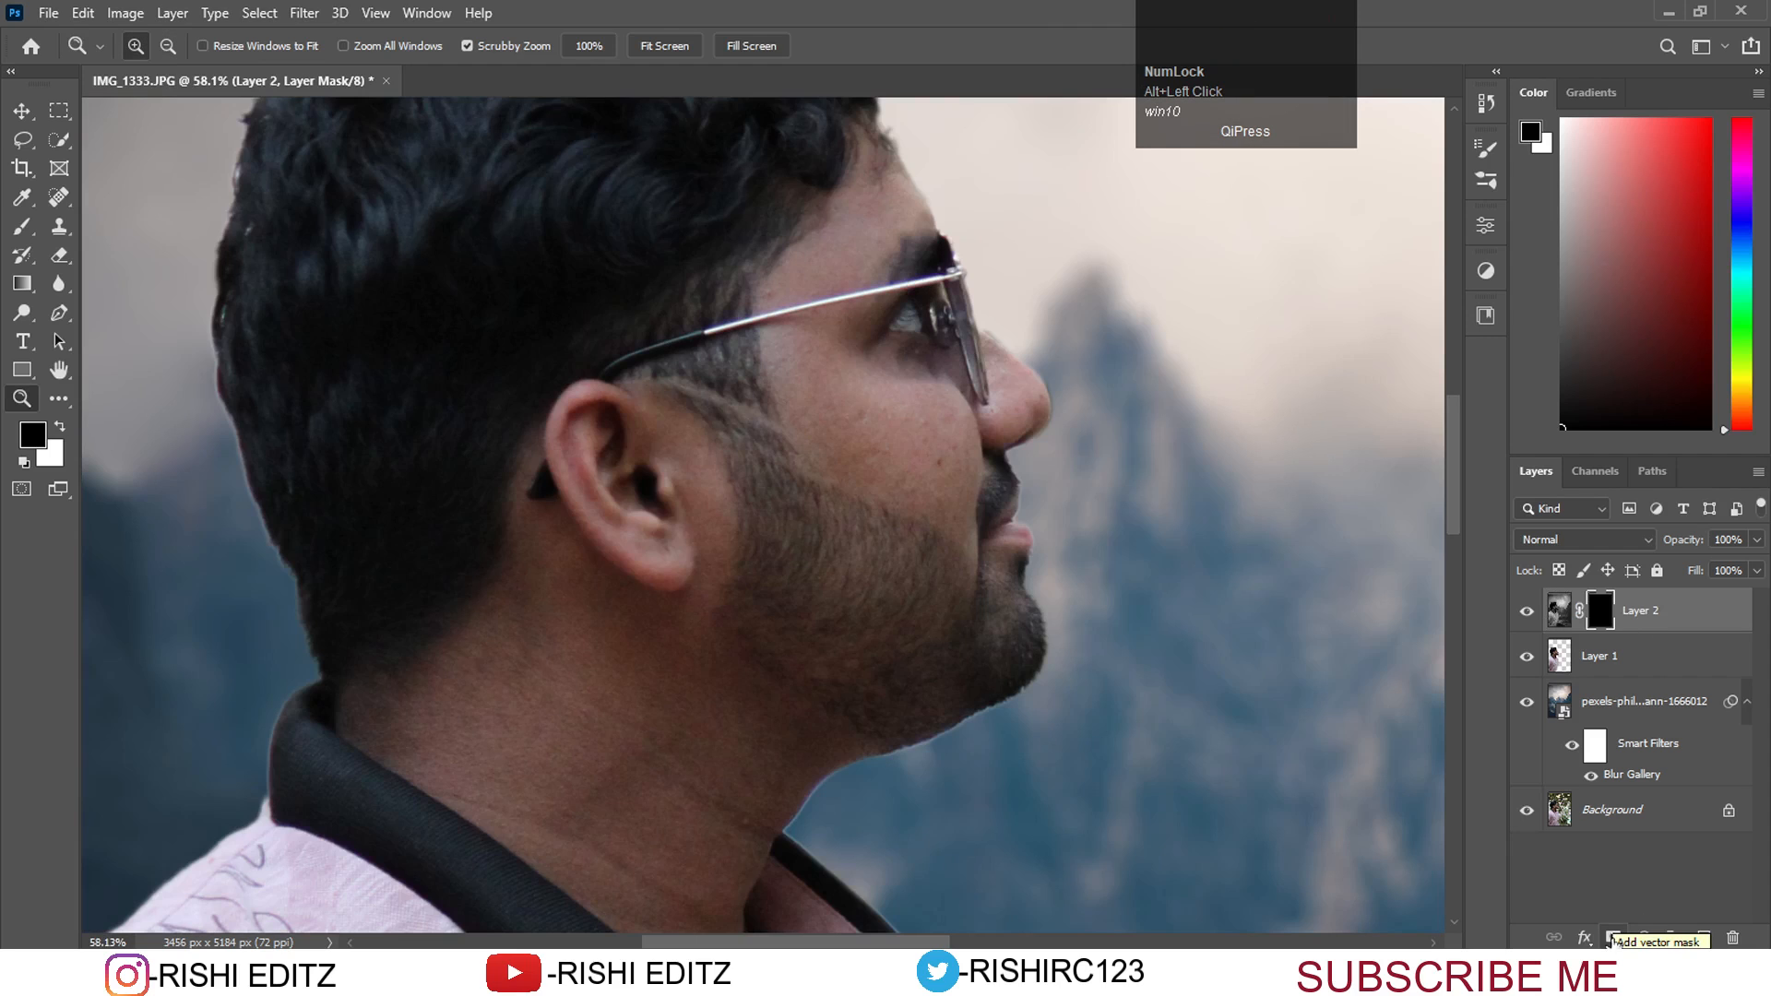
key(ctrl+z)
click(1612, 938)
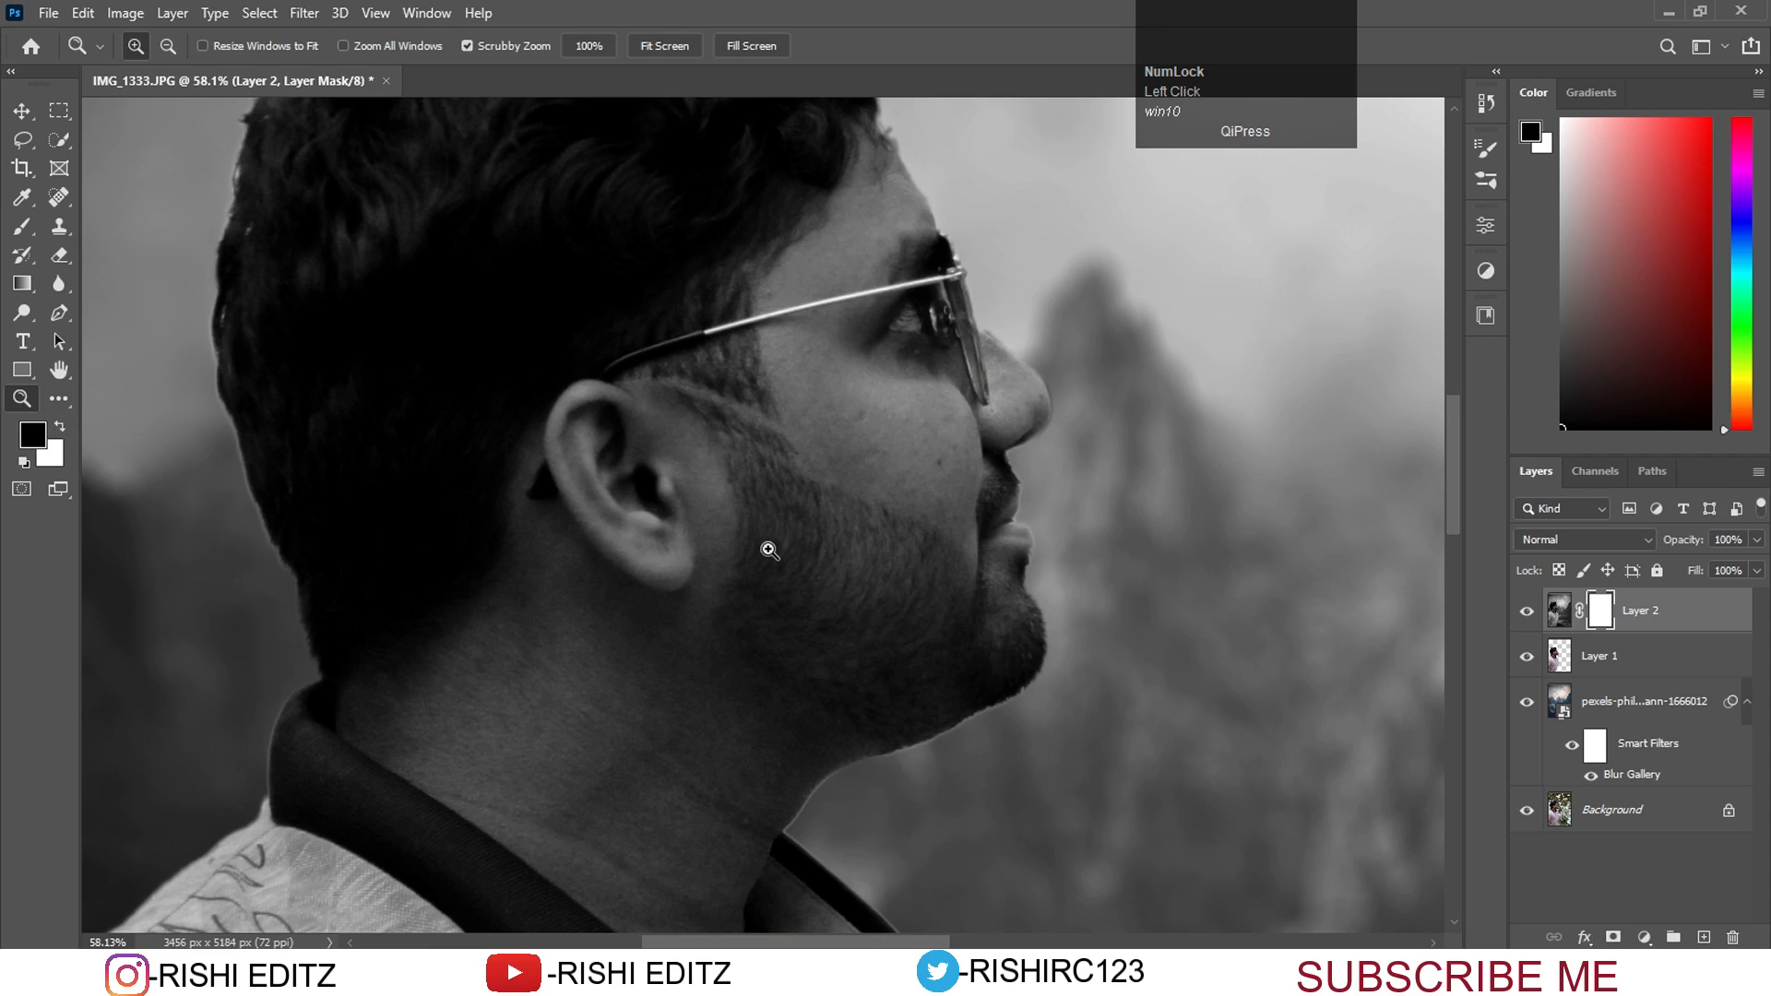
Paint black on Layer 2's mask over the cheek, forehead, nose and front of the neck with a soft 175 px brush.
key(b)
mouse_move(821, 435)
mouse_down()
mouse_move(833, 496)
mouse_move(834, 442)
mouse_move(932, 452)
mouse_move(967, 428)
mouse_up()
key(bracketleft)
key(bracketleft)
key(bracketleft)
key(bracketleft)
key(bracketleft)
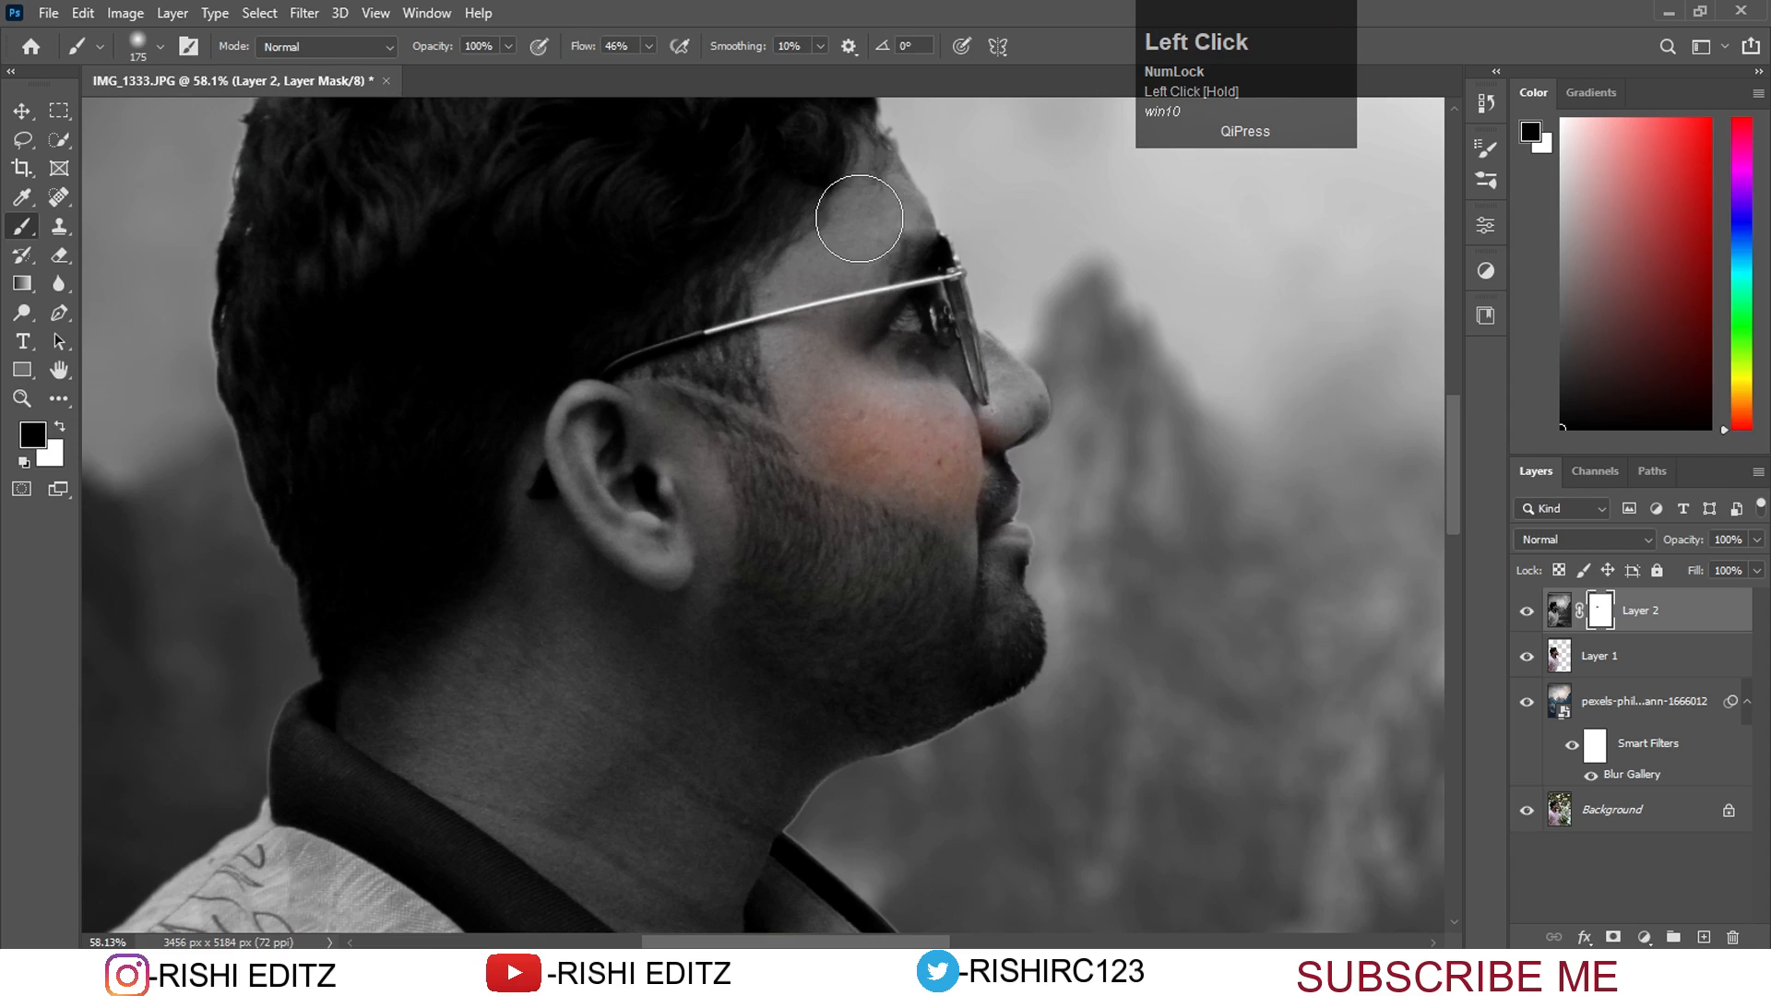
mouse_move(859, 219)
mouse_down()
mouse_move(821, 268)
mouse_move(903, 194)
mouse_move(887, 234)
mouse_move(810, 289)
mouse_move(806, 408)
mouse_move(852, 497)
mouse_move(906, 348)
mouse_move(986, 425)
mouse_move(964, 355)
mouse_move(1012, 407)
mouse_move(961, 551)
mouse_move(997, 550)
mouse_move(1005, 634)
mouse_move(865, 684)
mouse_move(890, 699)
mouse_move(702, 823)
mouse_move(696, 784)
mouse_up()
Paint black on Layer 2's mask over the remaining facial skin and the ear with a soft 200 px brush.
key(bracketleft)
key(bracketleft)
key(bracketright)
key(bracketright)
key(bracketright)
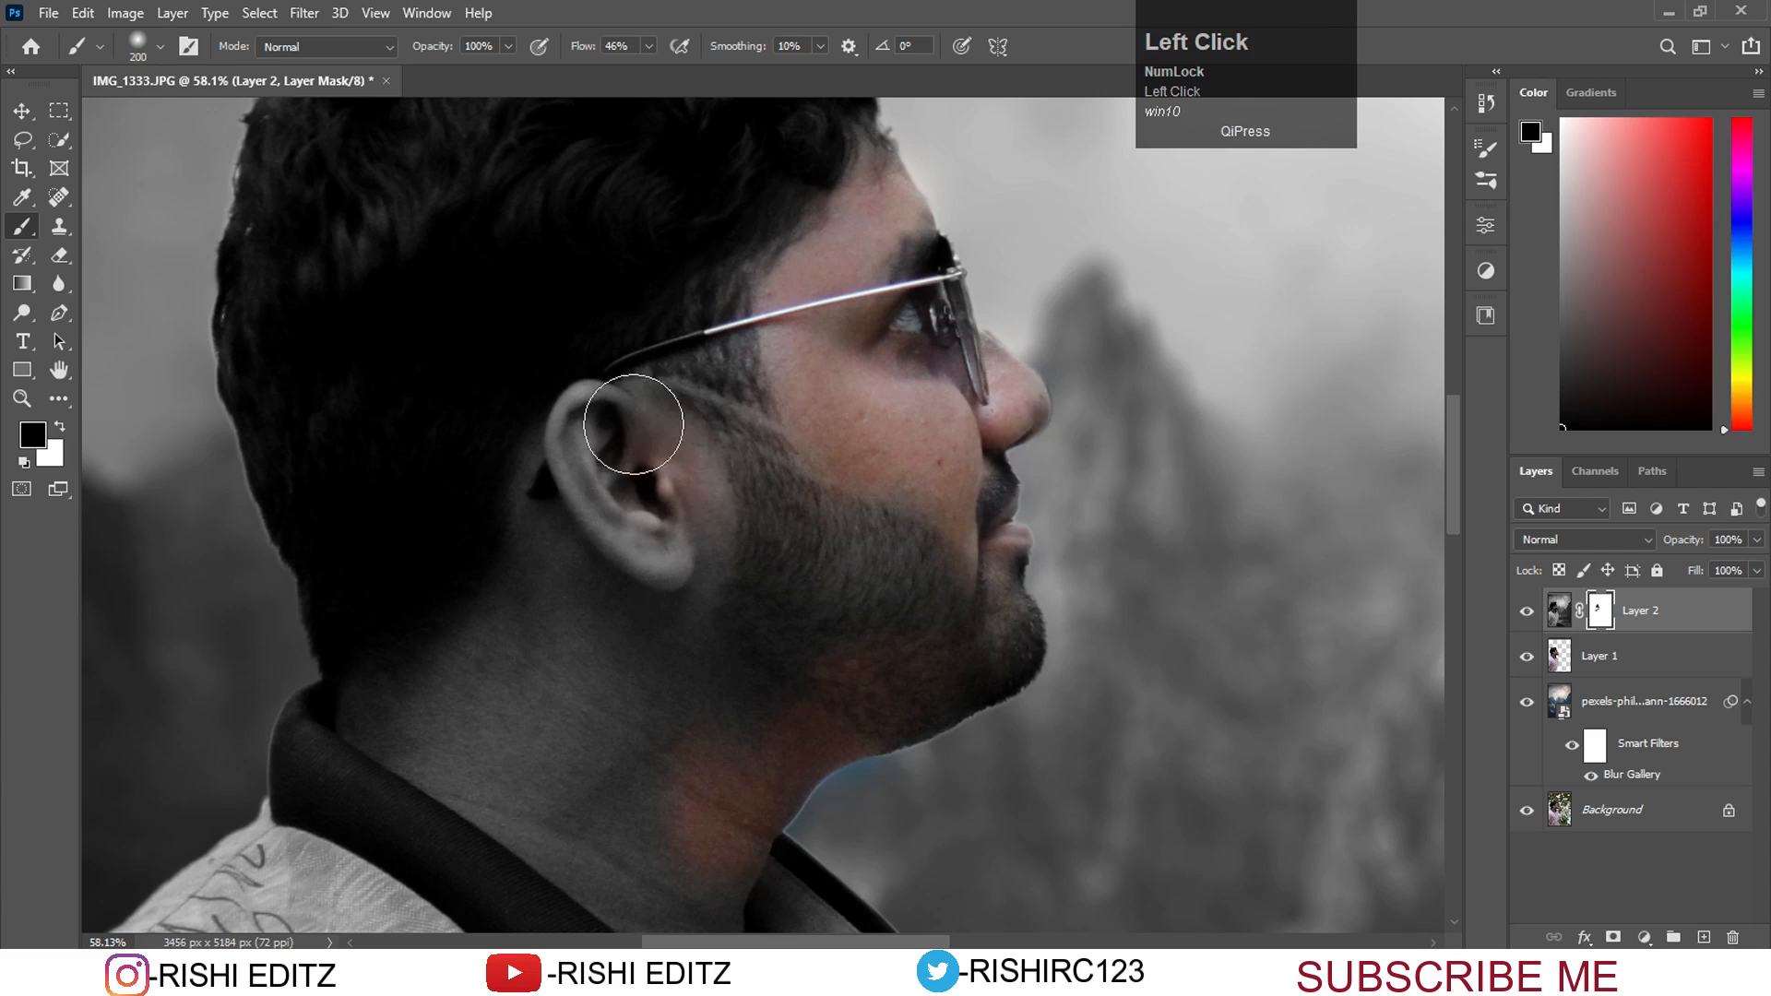
mouse_move(636, 396)
mouse_down()
mouse_move(521, 579)
mouse_move(581, 479)
mouse_move(681, 417)
mouse_move(659, 453)
mouse_move(684, 434)
mouse_move(691, 614)
mouse_move(779, 665)
mouse_move(687, 735)
mouse_move(606, 725)
mouse_move(596, 667)
mouse_move(535, 670)
mouse_move(533, 730)
mouse_move(542, 708)
mouse_move(473, 760)
mouse_move(486, 640)
mouse_move(613, 849)
mouse_move(552, 835)
mouse_move(551, 774)
mouse_move(635, 760)
mouse_move(586, 390)
mouse_move(580, 425)
mouse_move(639, 511)
mouse_move(621, 534)
mouse_move(622, 515)
mouse_move(658, 509)
mouse_move(667, 569)
mouse_move(626, 563)
mouse_move(696, 656)
mouse_move(709, 646)
mouse_move(727, 770)
mouse_move(669, 514)
mouse_move(681, 611)
mouse_up()
Reveal the skin colour down the neck and inside the open shirt collar on Layer 2's mask, using a 70 px brush.
key(bracketleft)
key(bracketleft)
key(bracketleft)
key(bracketleft)
key(bracketleft)
key(bracketleft)
key(bracketleft)
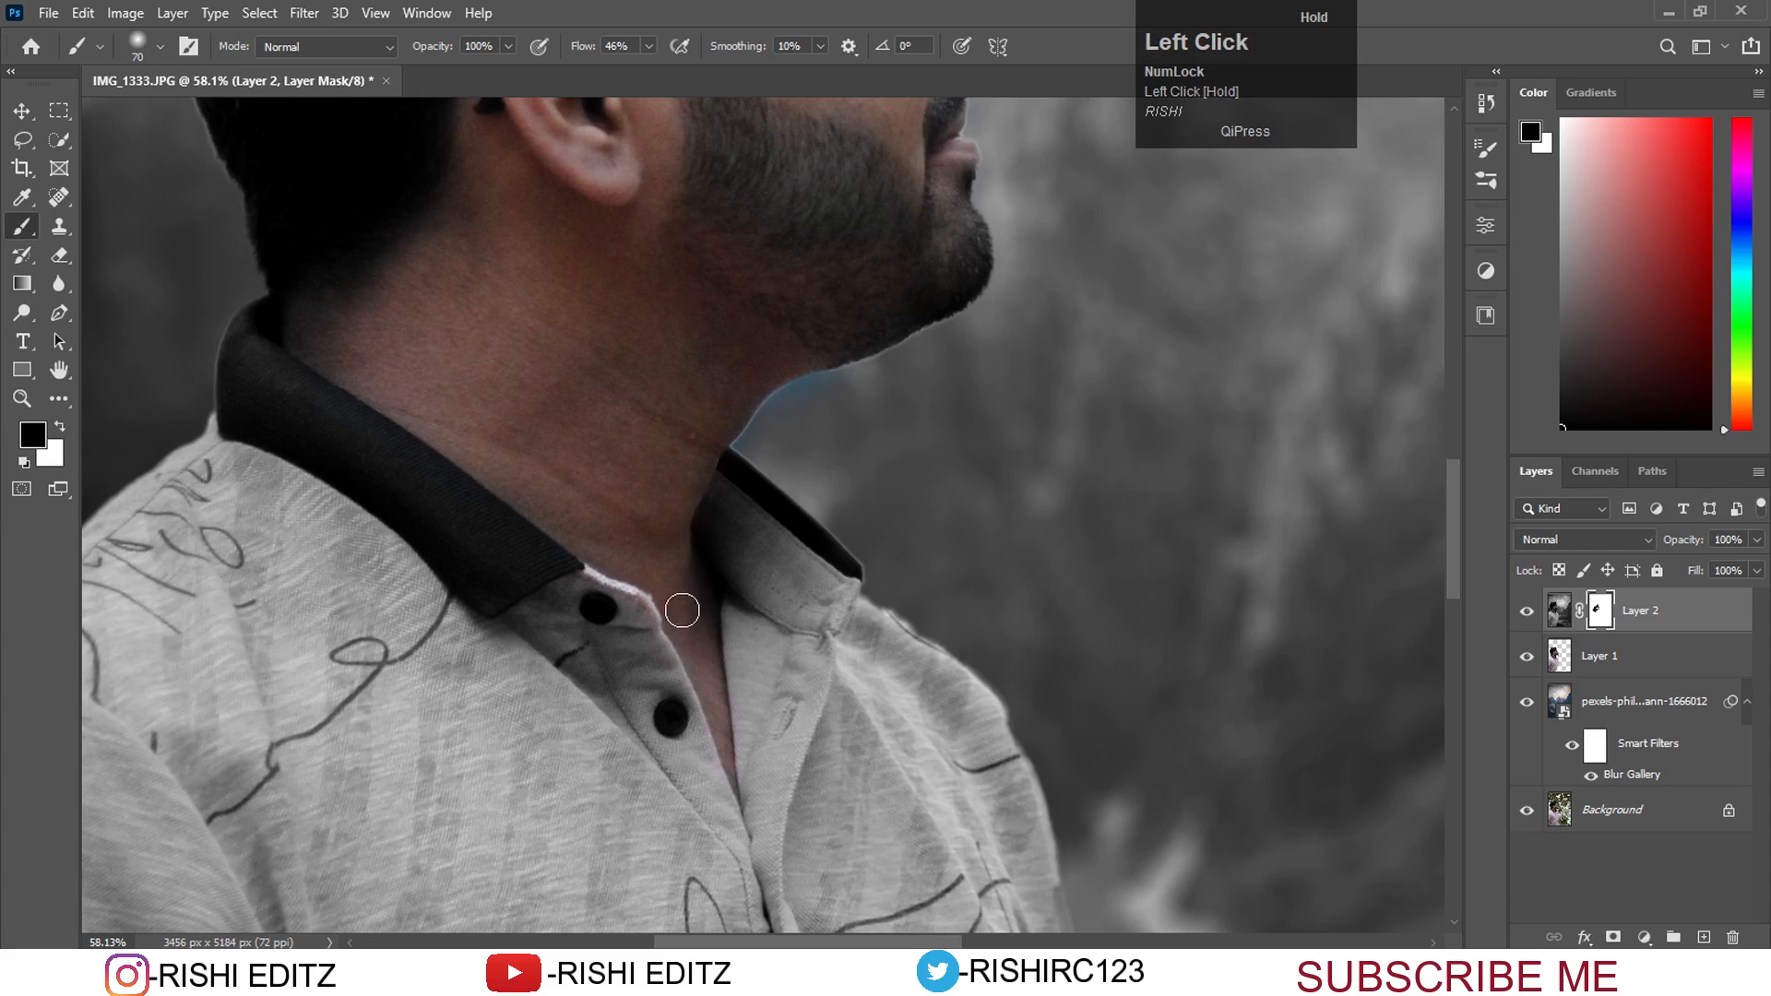
Paint black on Layer 2's mask around the beard, chin and mouth with a soft 100 px brush.
key(bracketright)
key(bracketright)
key(bracketright)
mouse_move(724, 336)
mouse_down()
mouse_move(841, 221)
mouse_move(787, 366)
mouse_move(863, 293)
mouse_up()
drag(841, 326, 818, 554)
mouse_move(895, 521)
mouse_down()
mouse_move(922, 464)
mouse_move(834, 443)
mouse_move(826, 384)
mouse_move(713, 452)
mouse_move(735, 351)
mouse_up()
mouse_move(901, 413)
mouse_down()
mouse_move(786, 481)
mouse_move(825, 394)
mouse_move(956, 358)
mouse_move(884, 297)
mouse_move(688, 530)
mouse_move(763, 534)
mouse_move(812, 405)
mouse_up()
scroll(828, 385, up, 1)
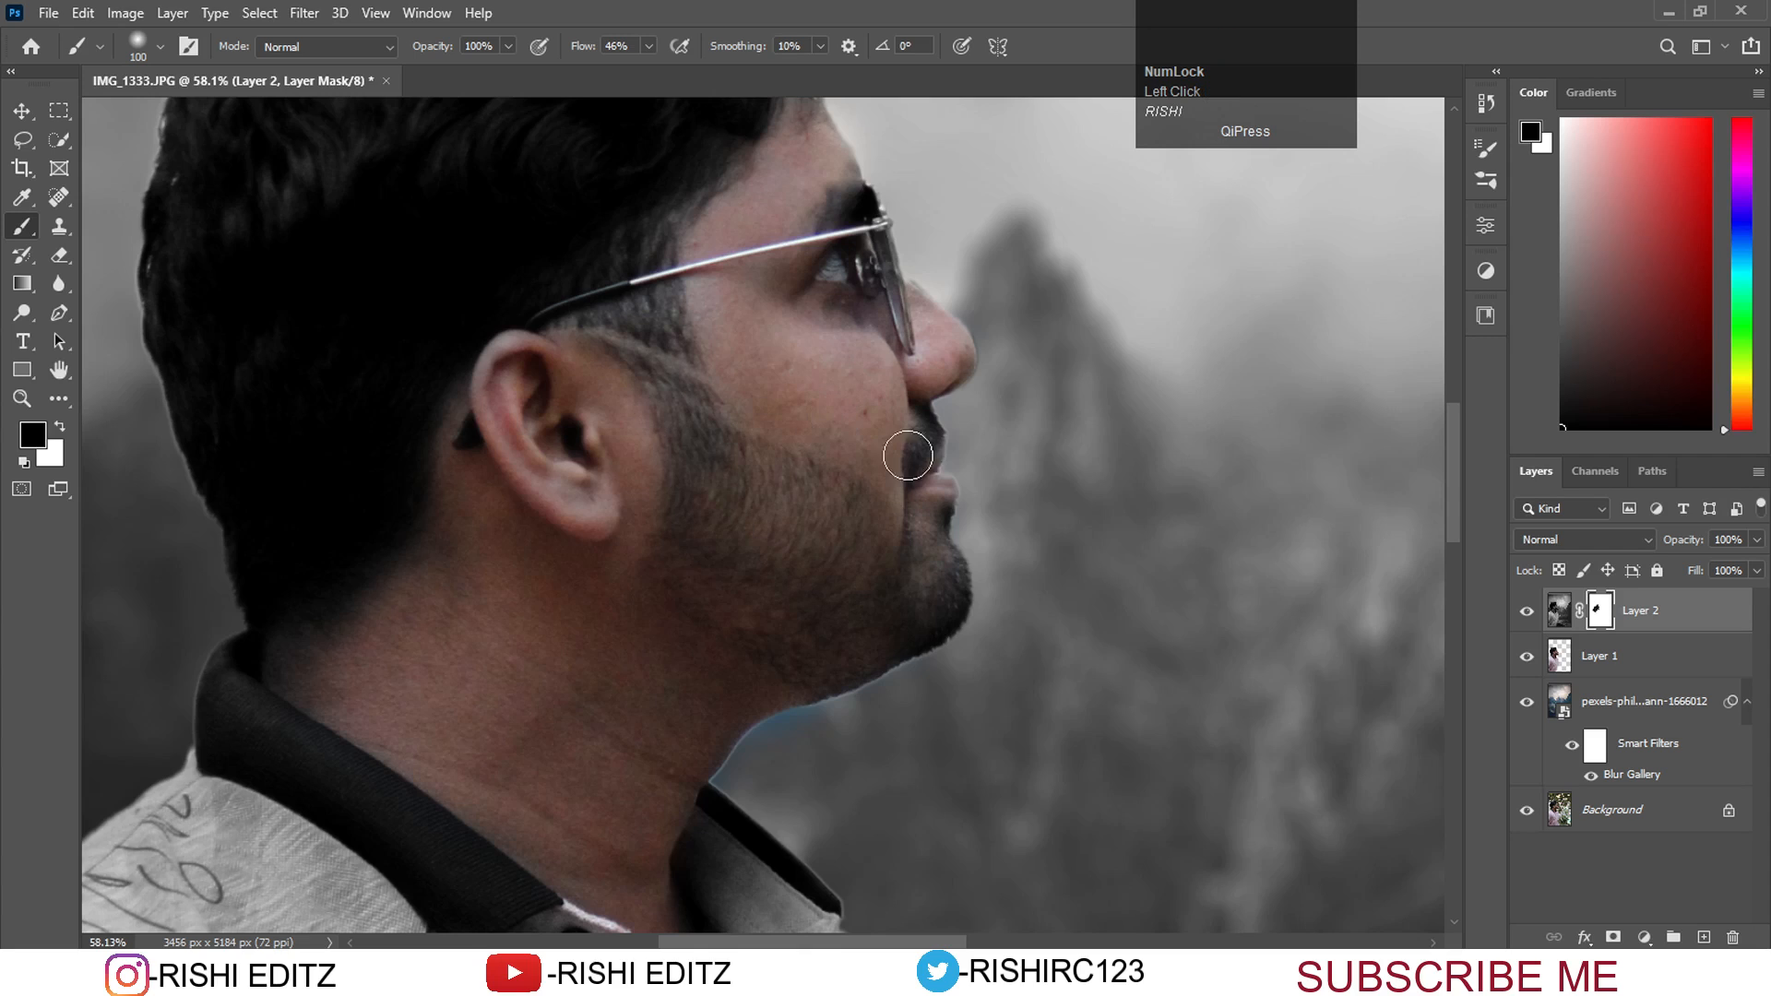
Stamp all visible layers into a new top layer and fit the whole picture in view.
key(ctrl+shift+alt+e)
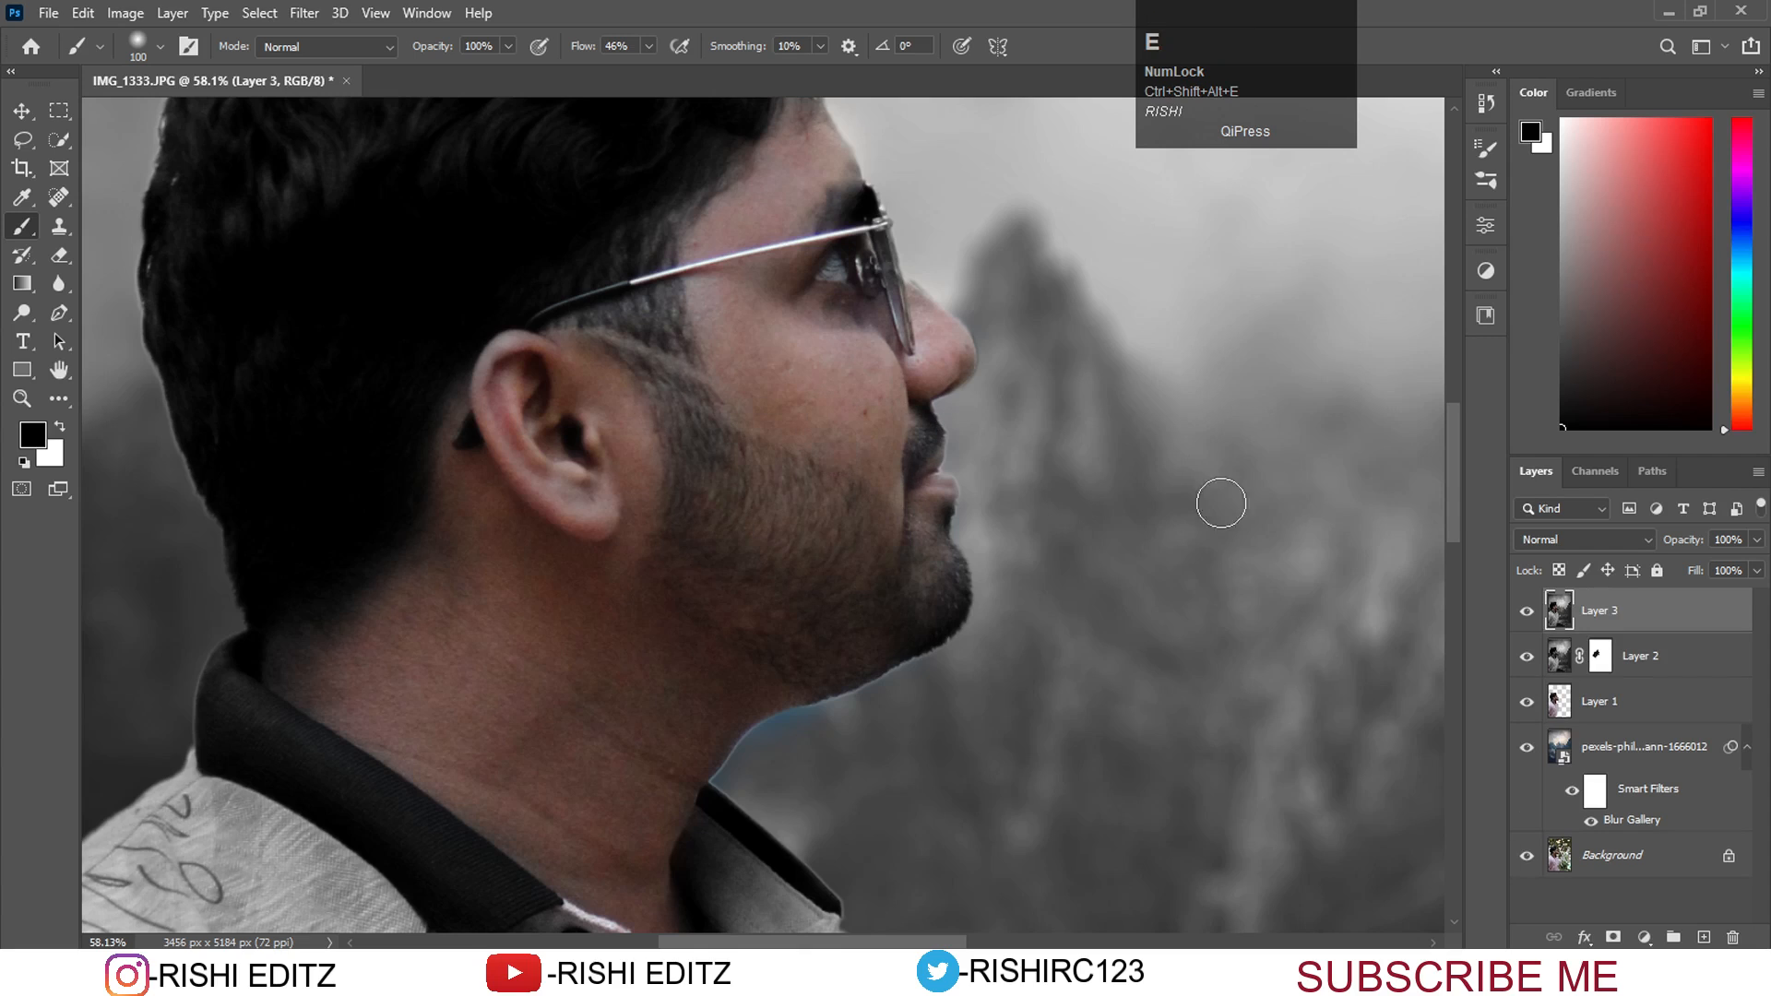
key(z)
right_click(758, 335)
click(779, 345)
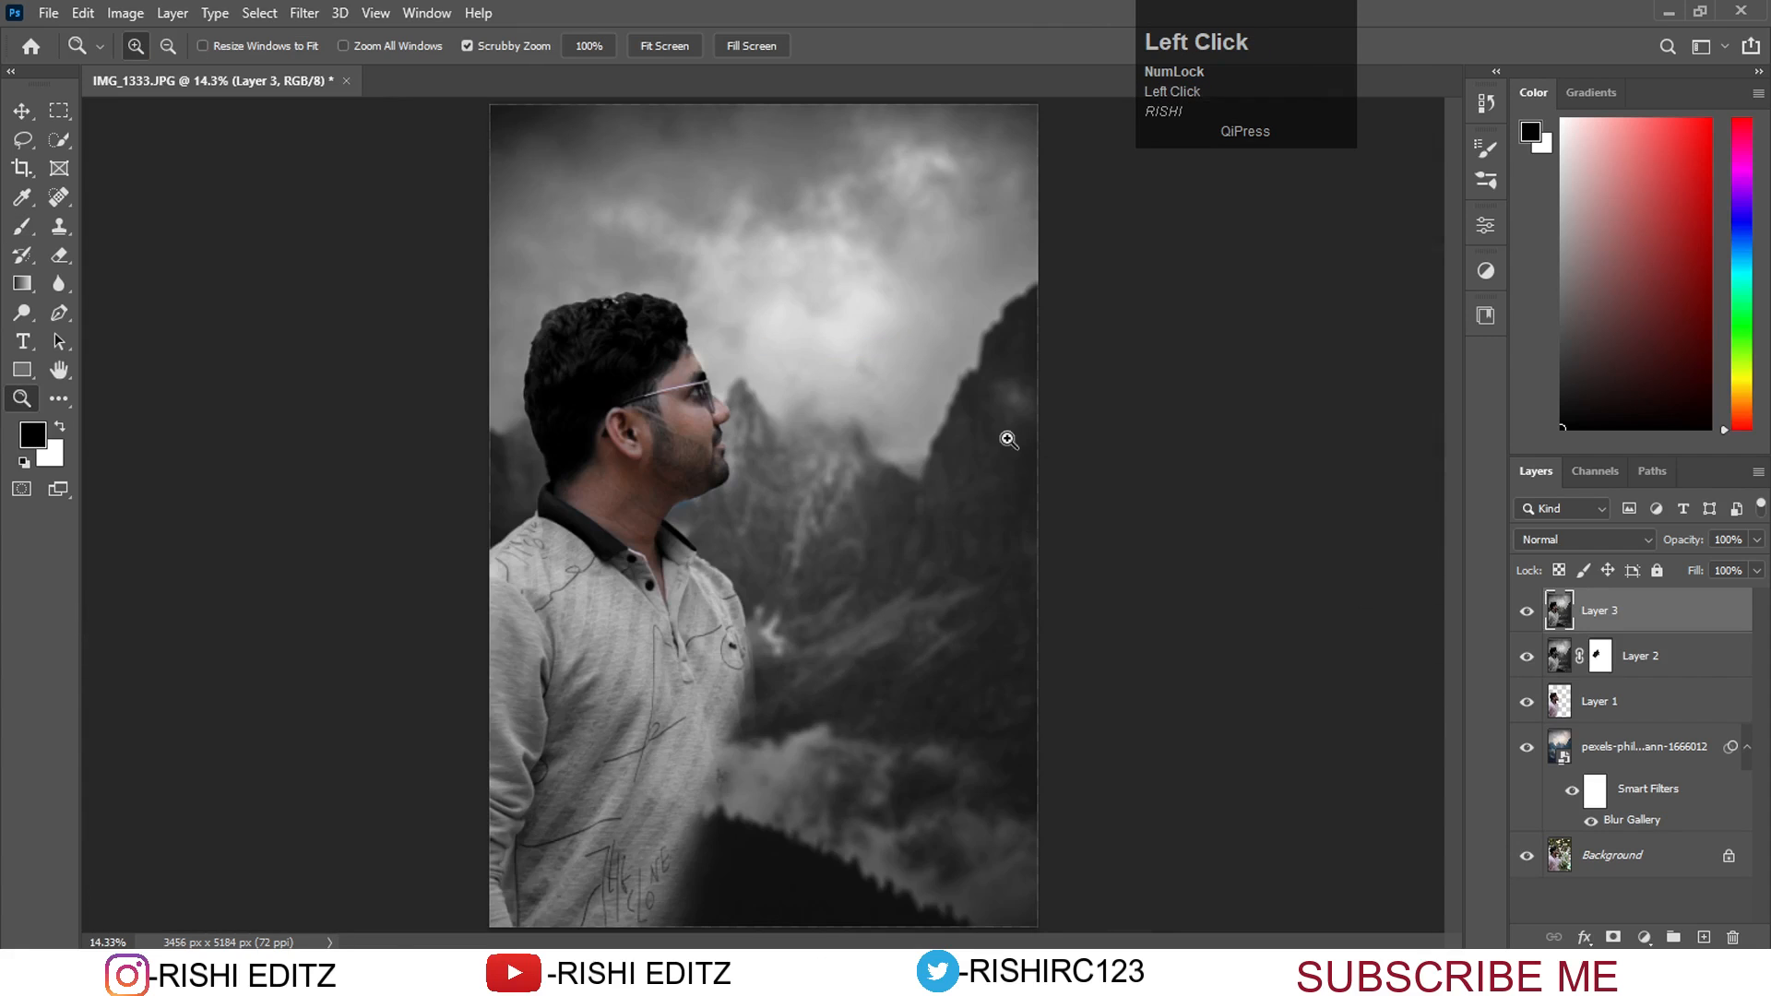
Merge the masked Layer 2 down into Layer 1, and merge the stamped Layer 3 into the result.
click(1693, 661)
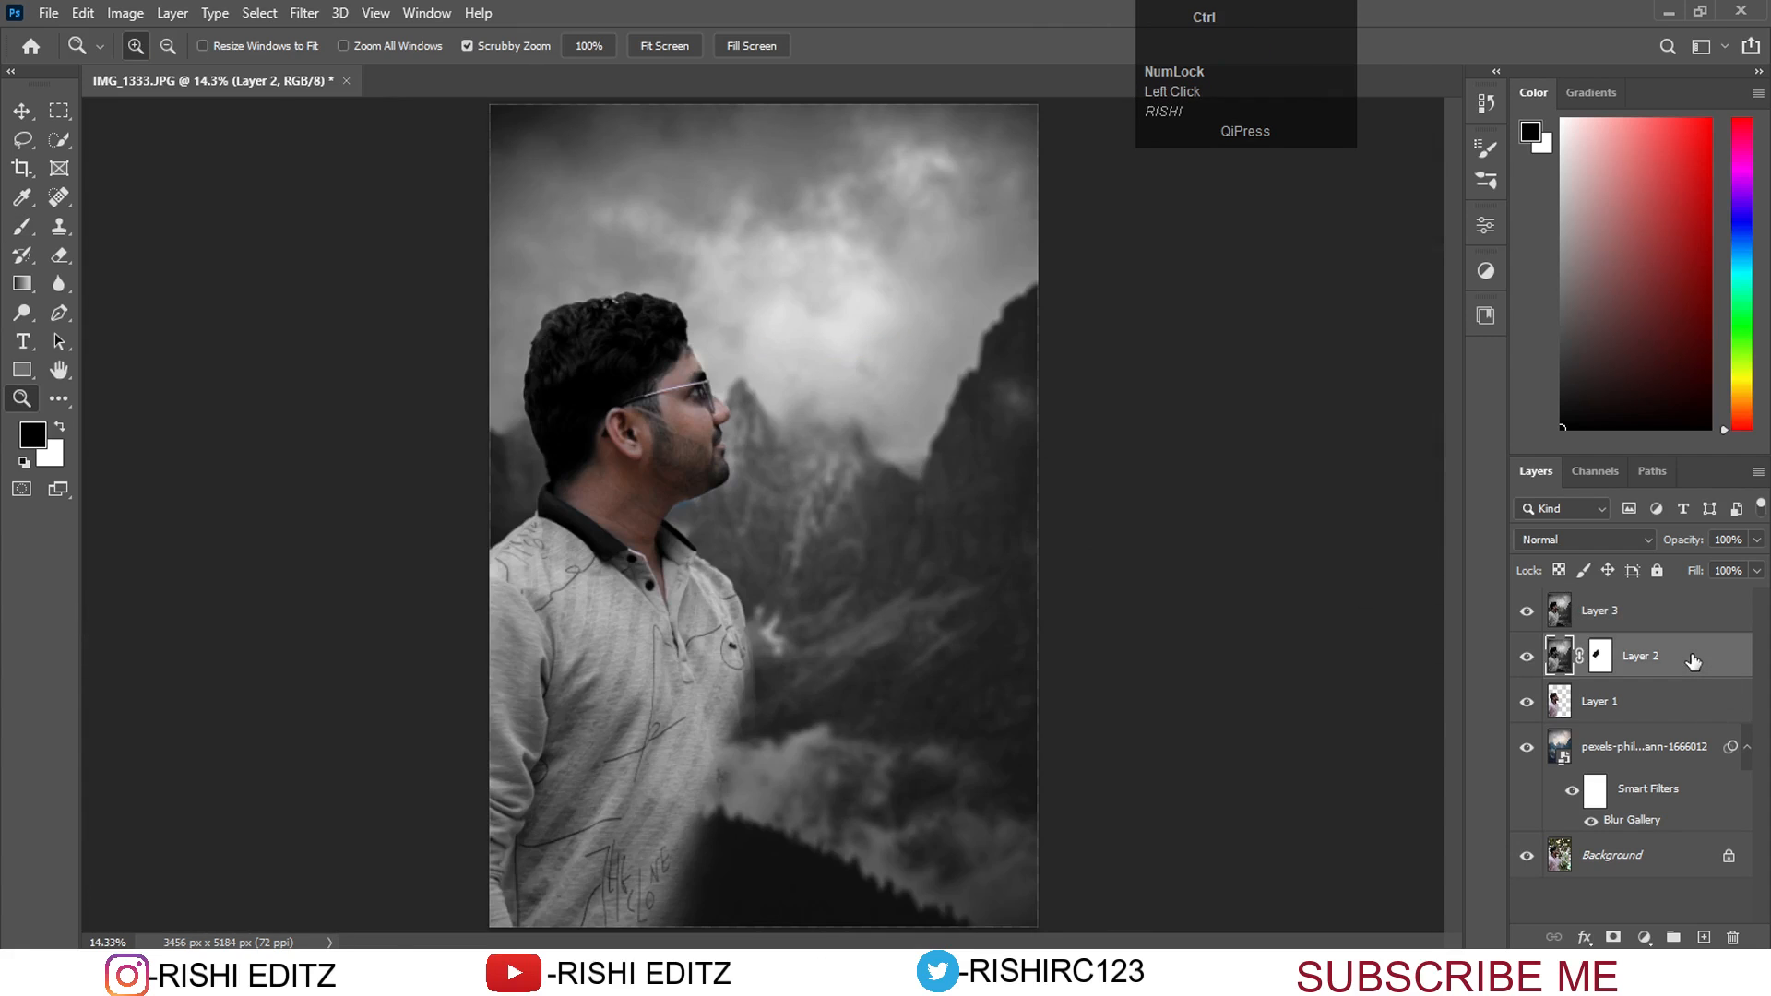
key(ctrl+e)
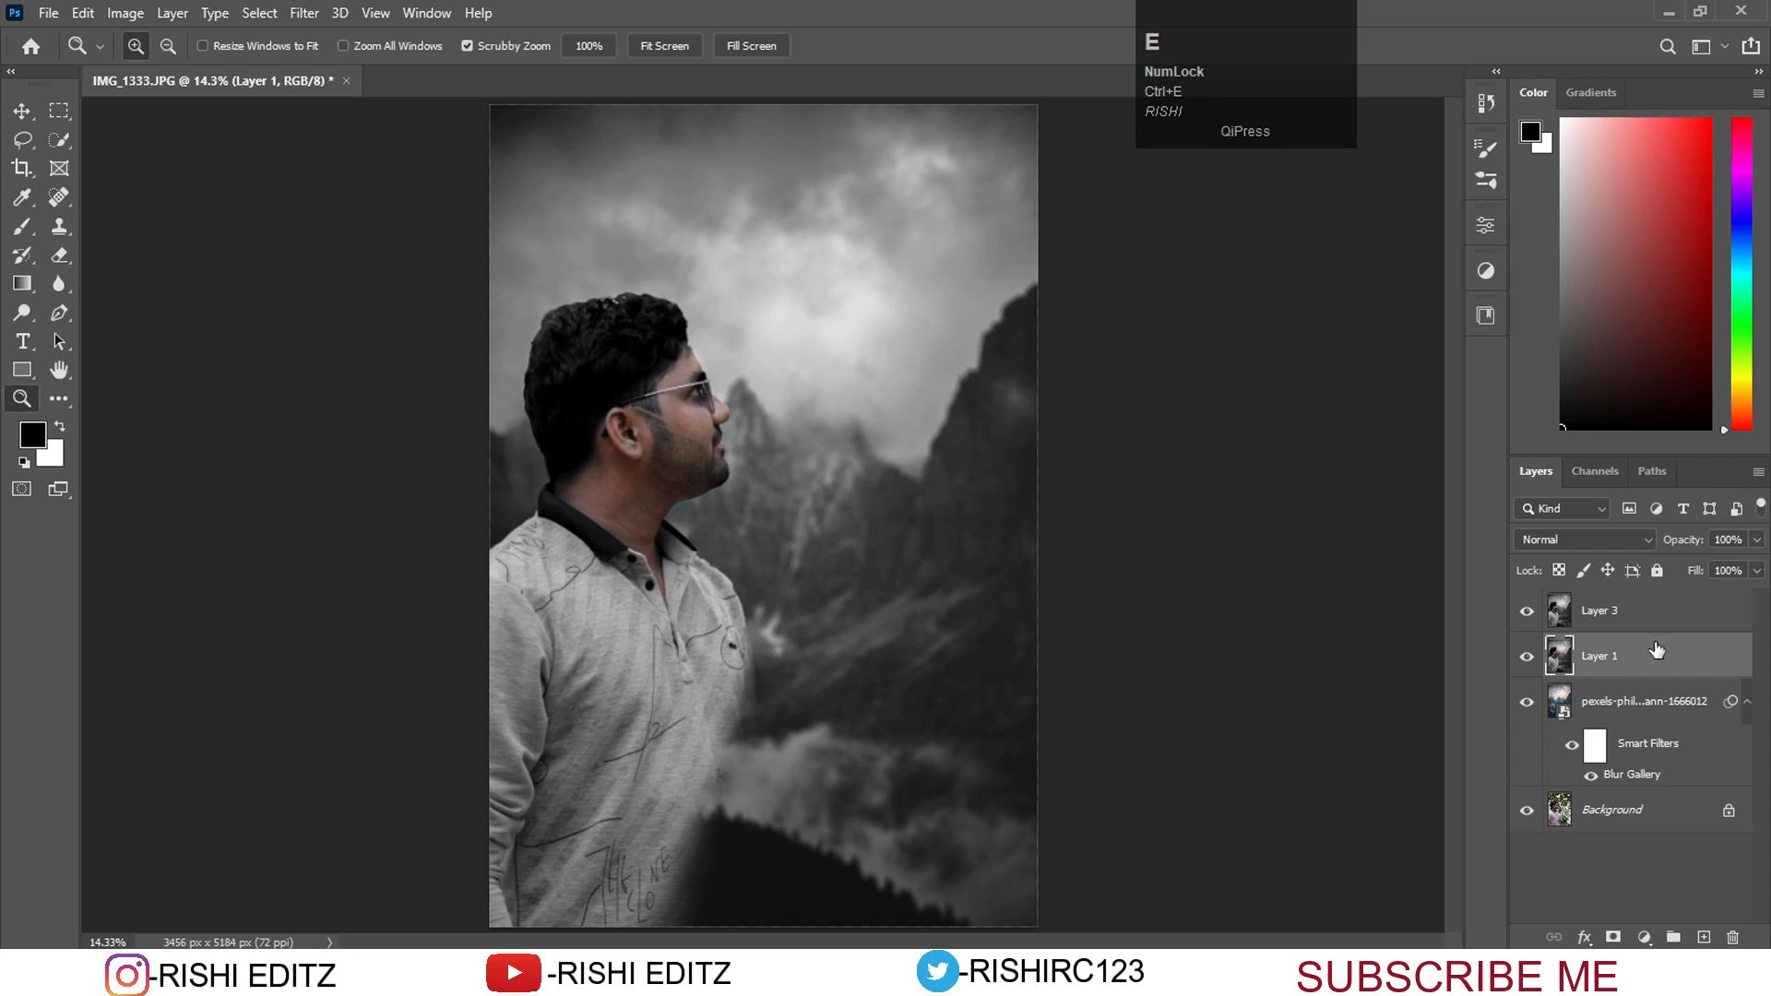
drag(711, 505, 805, 495)
right_click(804, 495)
click(820, 504)
click(1672, 621)
key(ctrl+e)
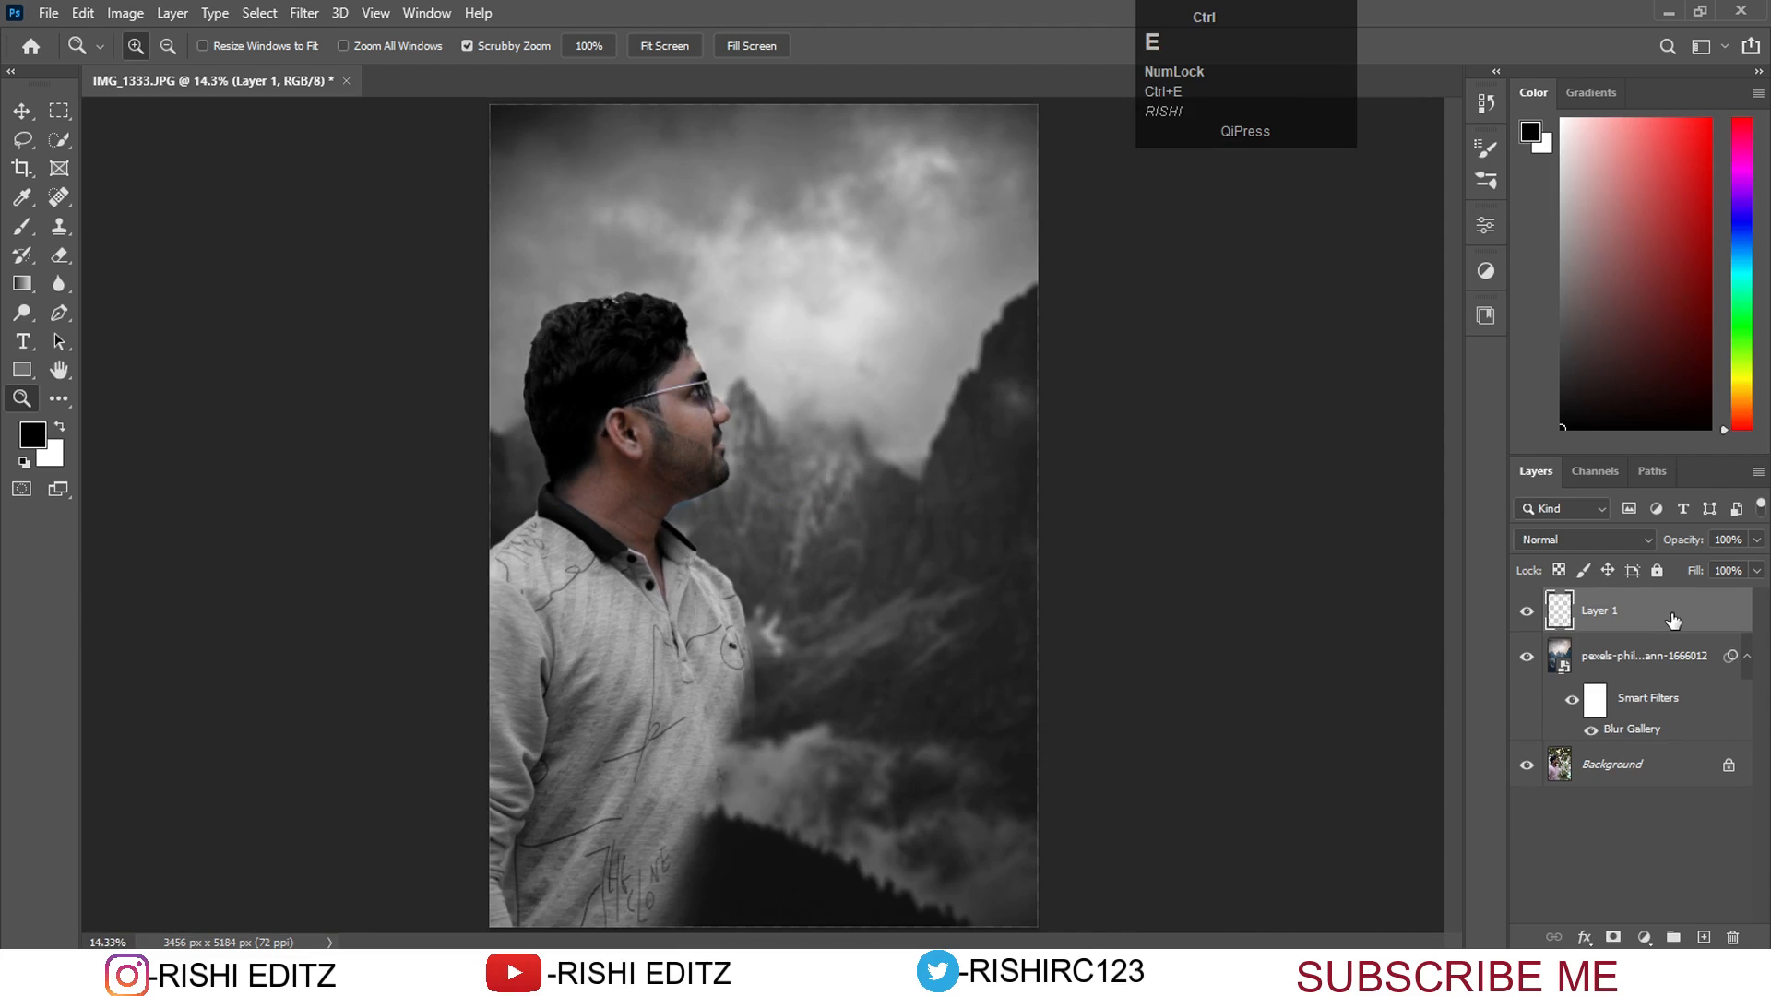
right_click(727, 386)
click(783, 397)
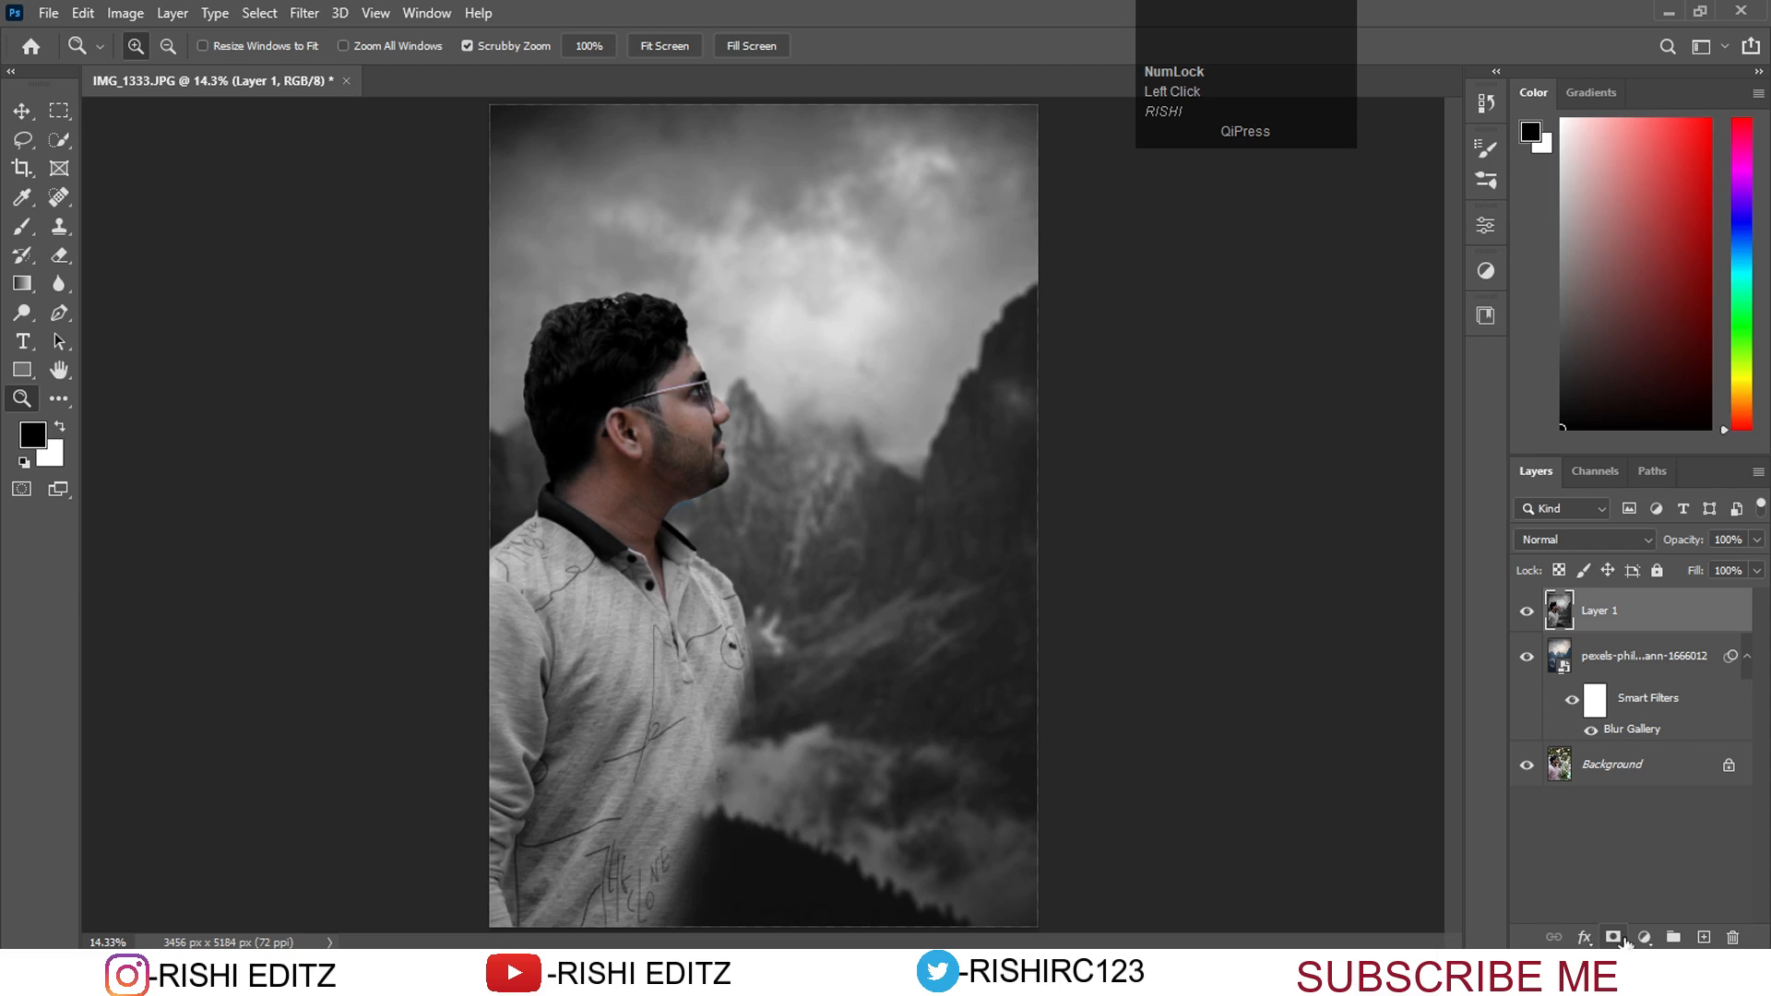
Add a Levels adjustment with input levels 8, 1.06 and 251 and output white 222, and merge it into Layer 1.
click(1639, 935)
click(1643, 639)
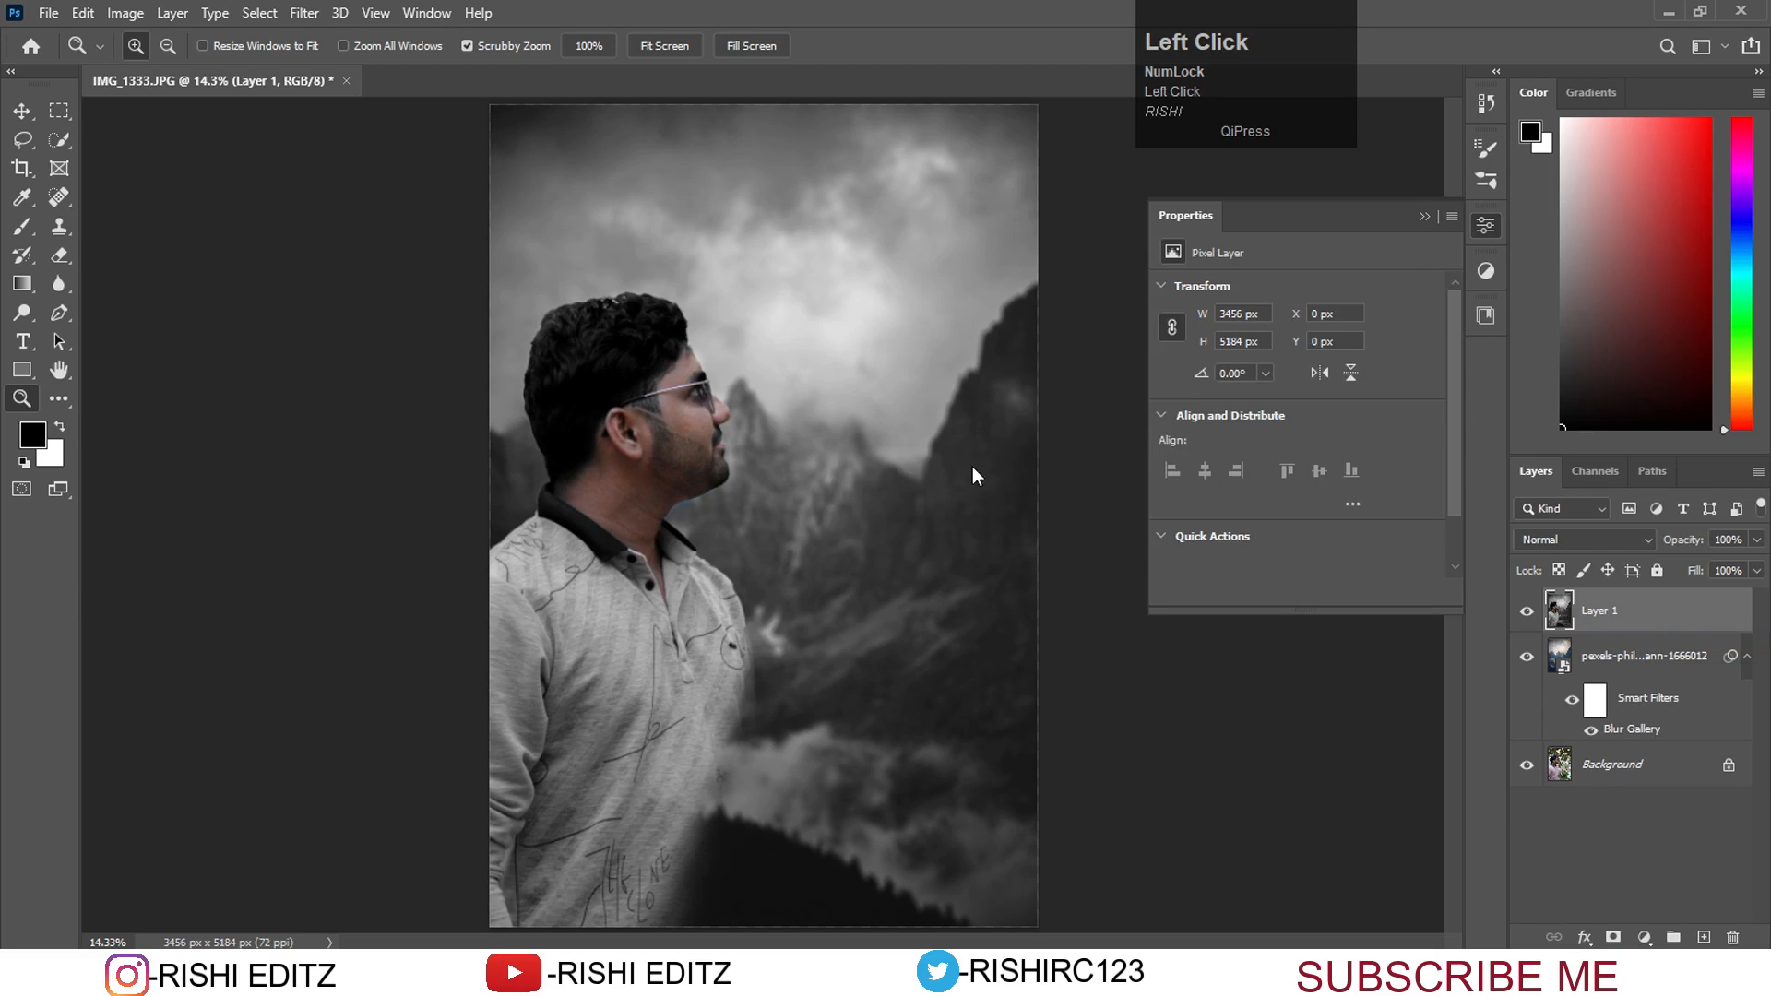
drag(1193, 447, 1311, 449)
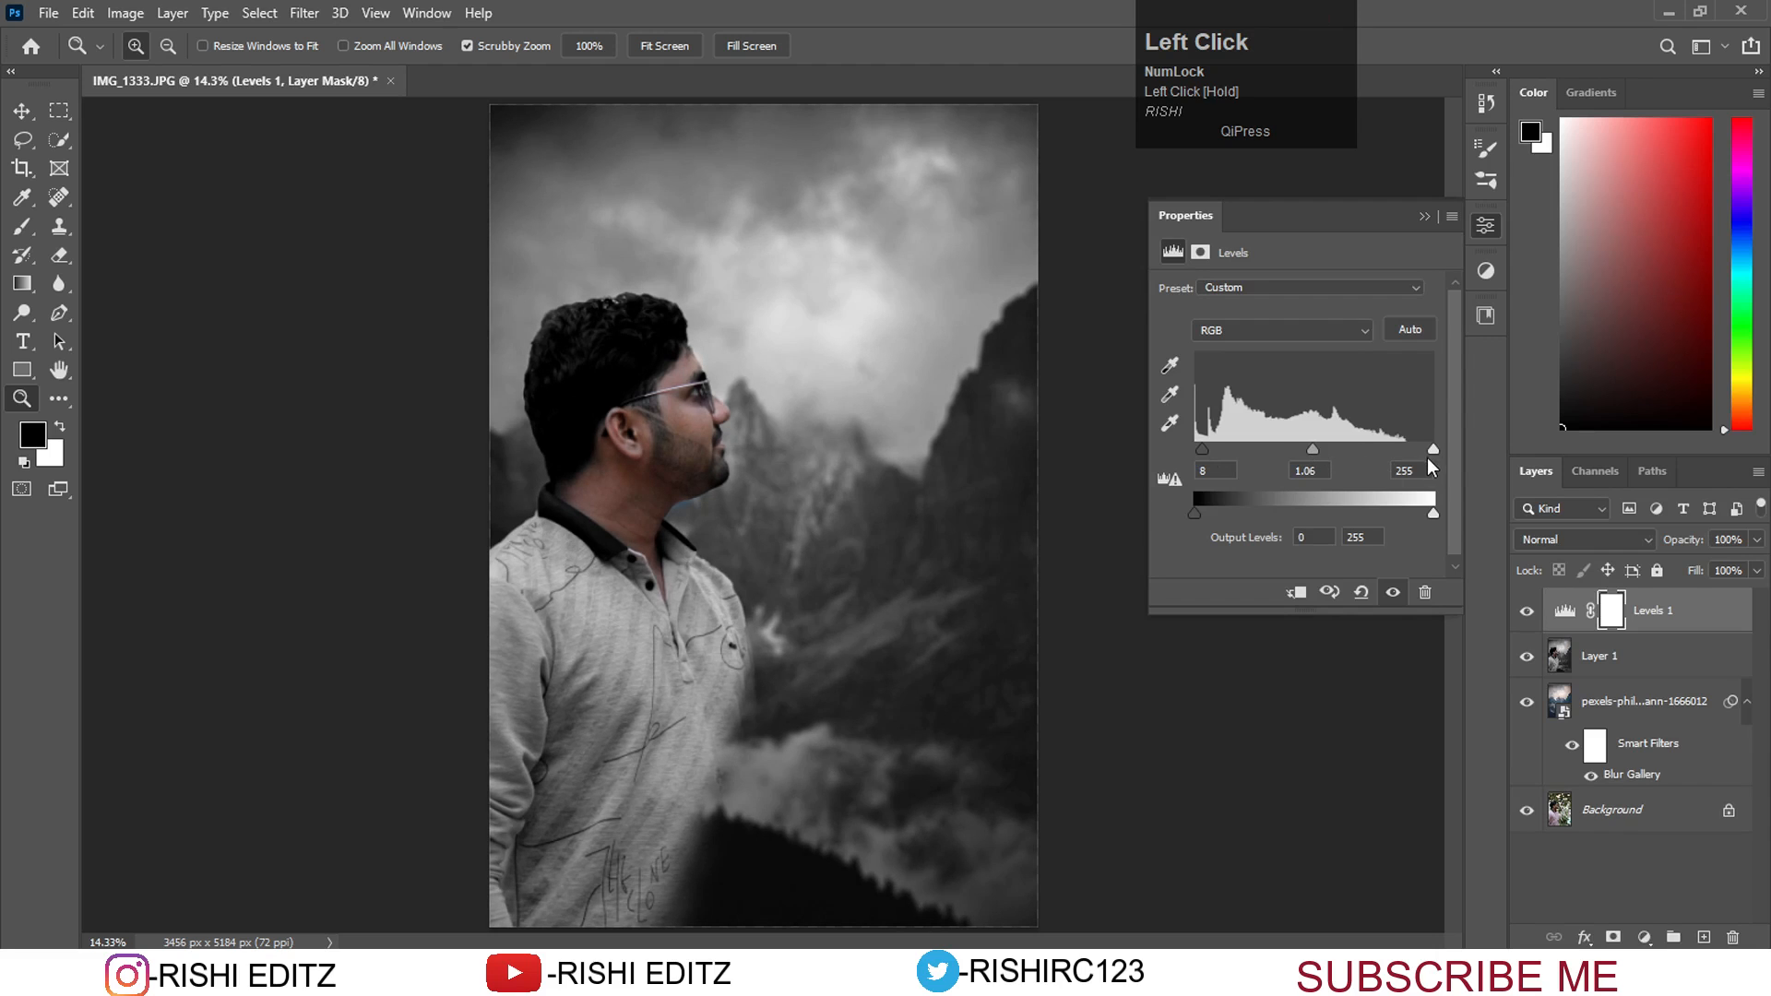
drag(1433, 449, 1413, 511)
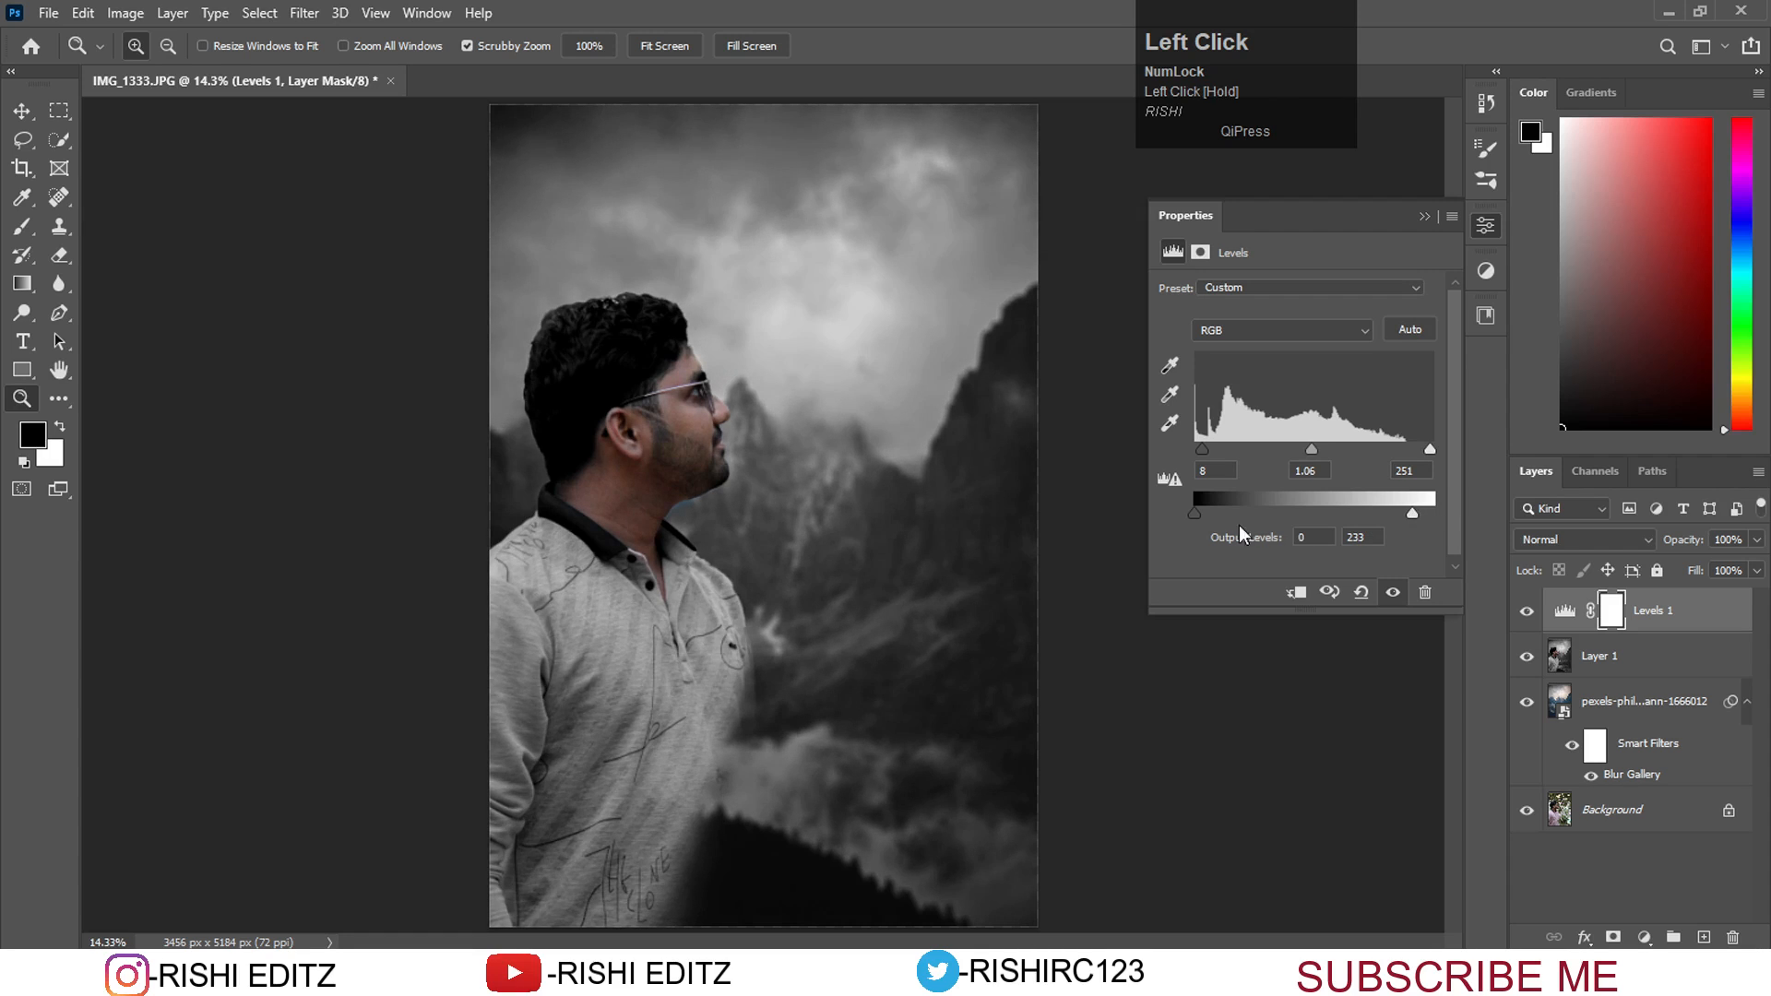
drag(1207, 511, 1193, 512)
drag(1411, 507, 1403, 511)
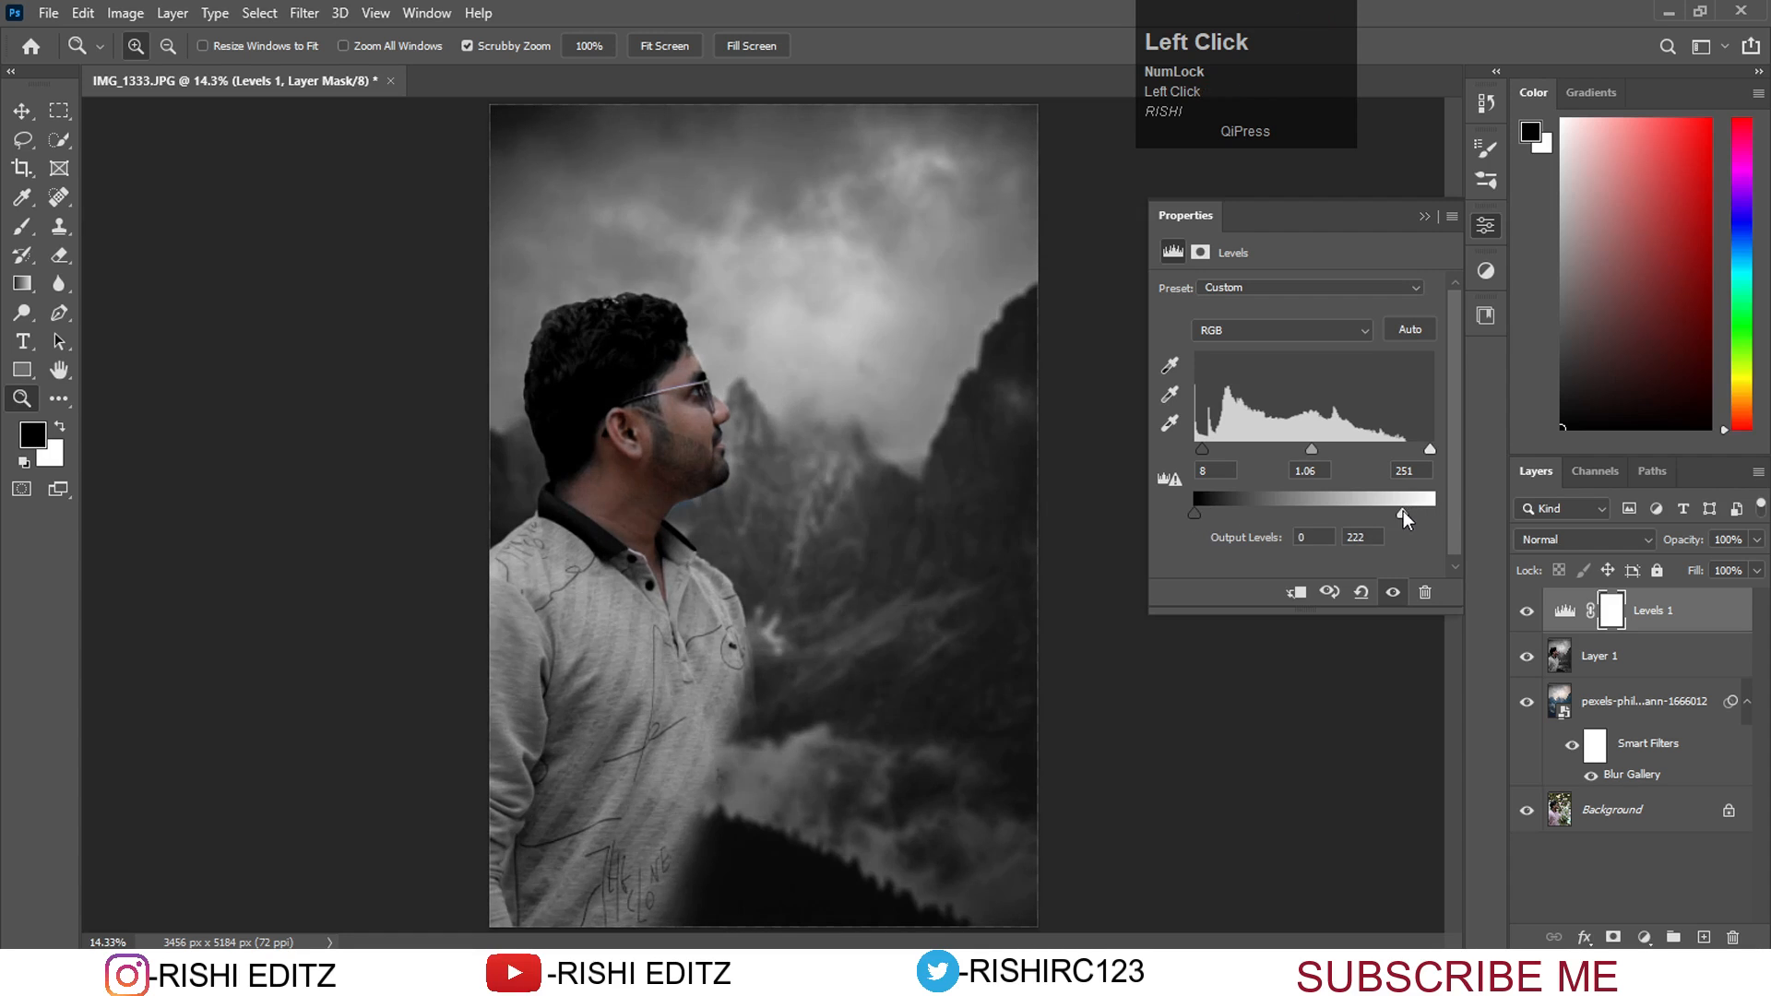
click(1424, 217)
key(ctrl+e)
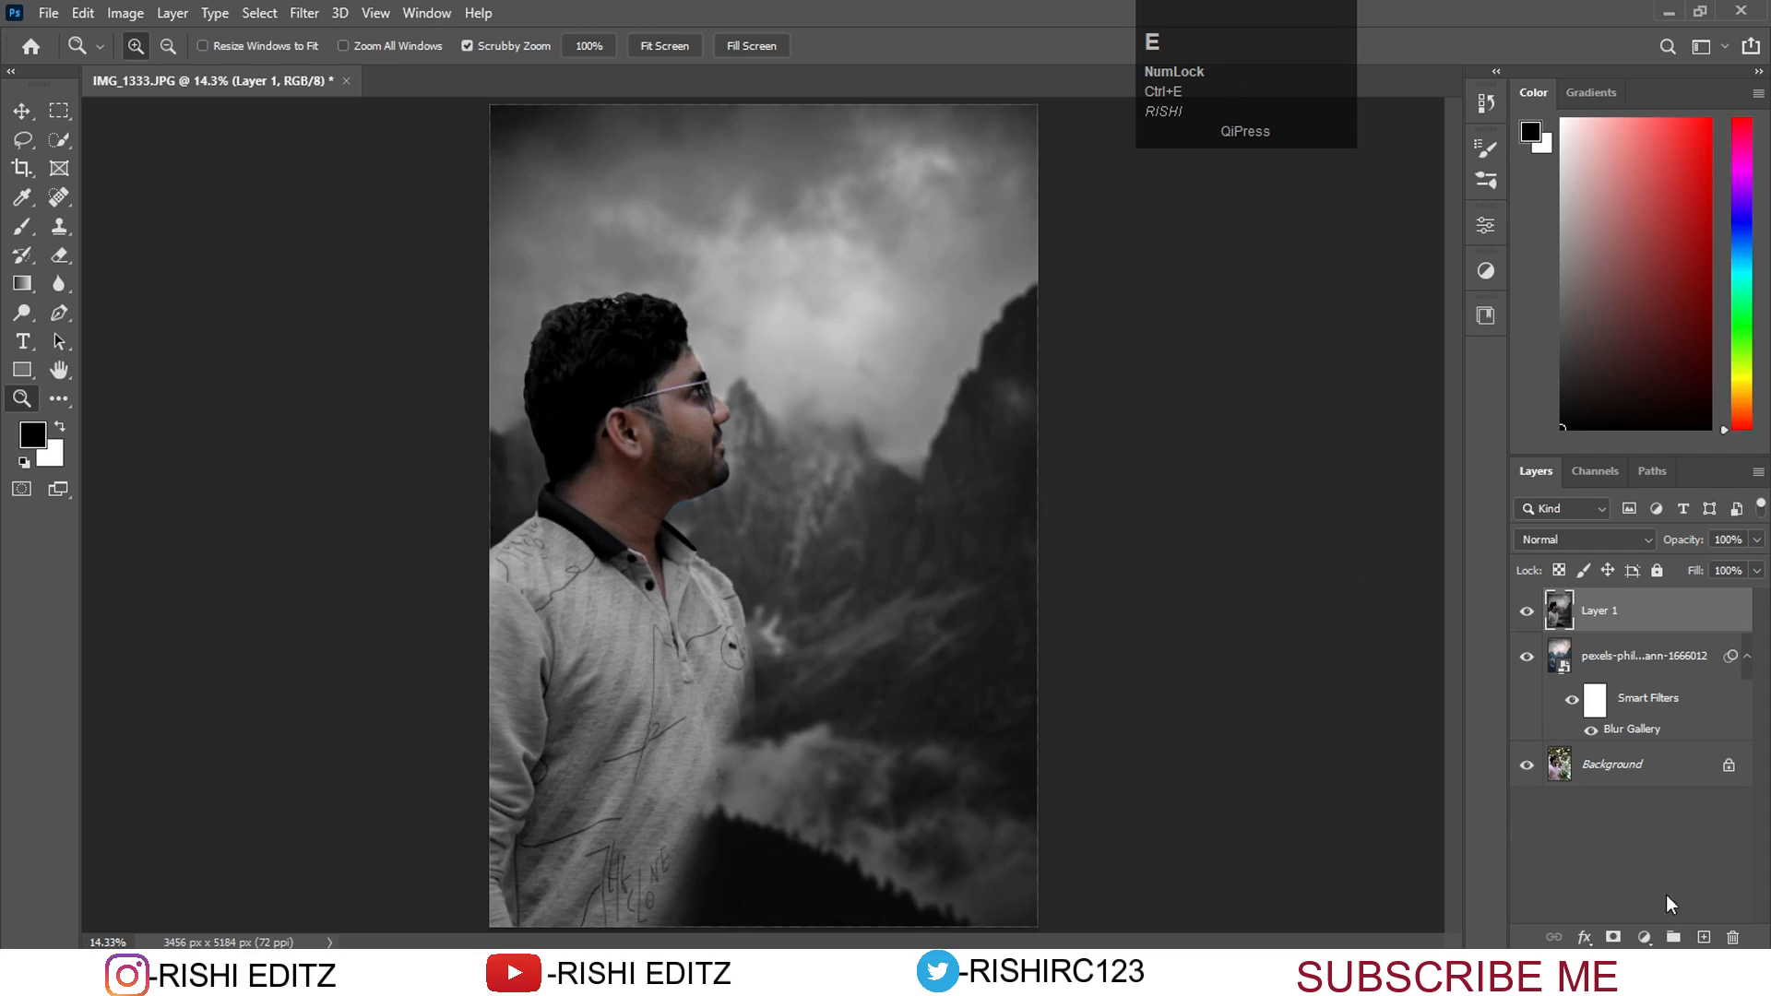
Add a Selective Color adjustment layer and lower the Black of the Reds to about -41%.
click(1645, 937)
click(1612, 927)
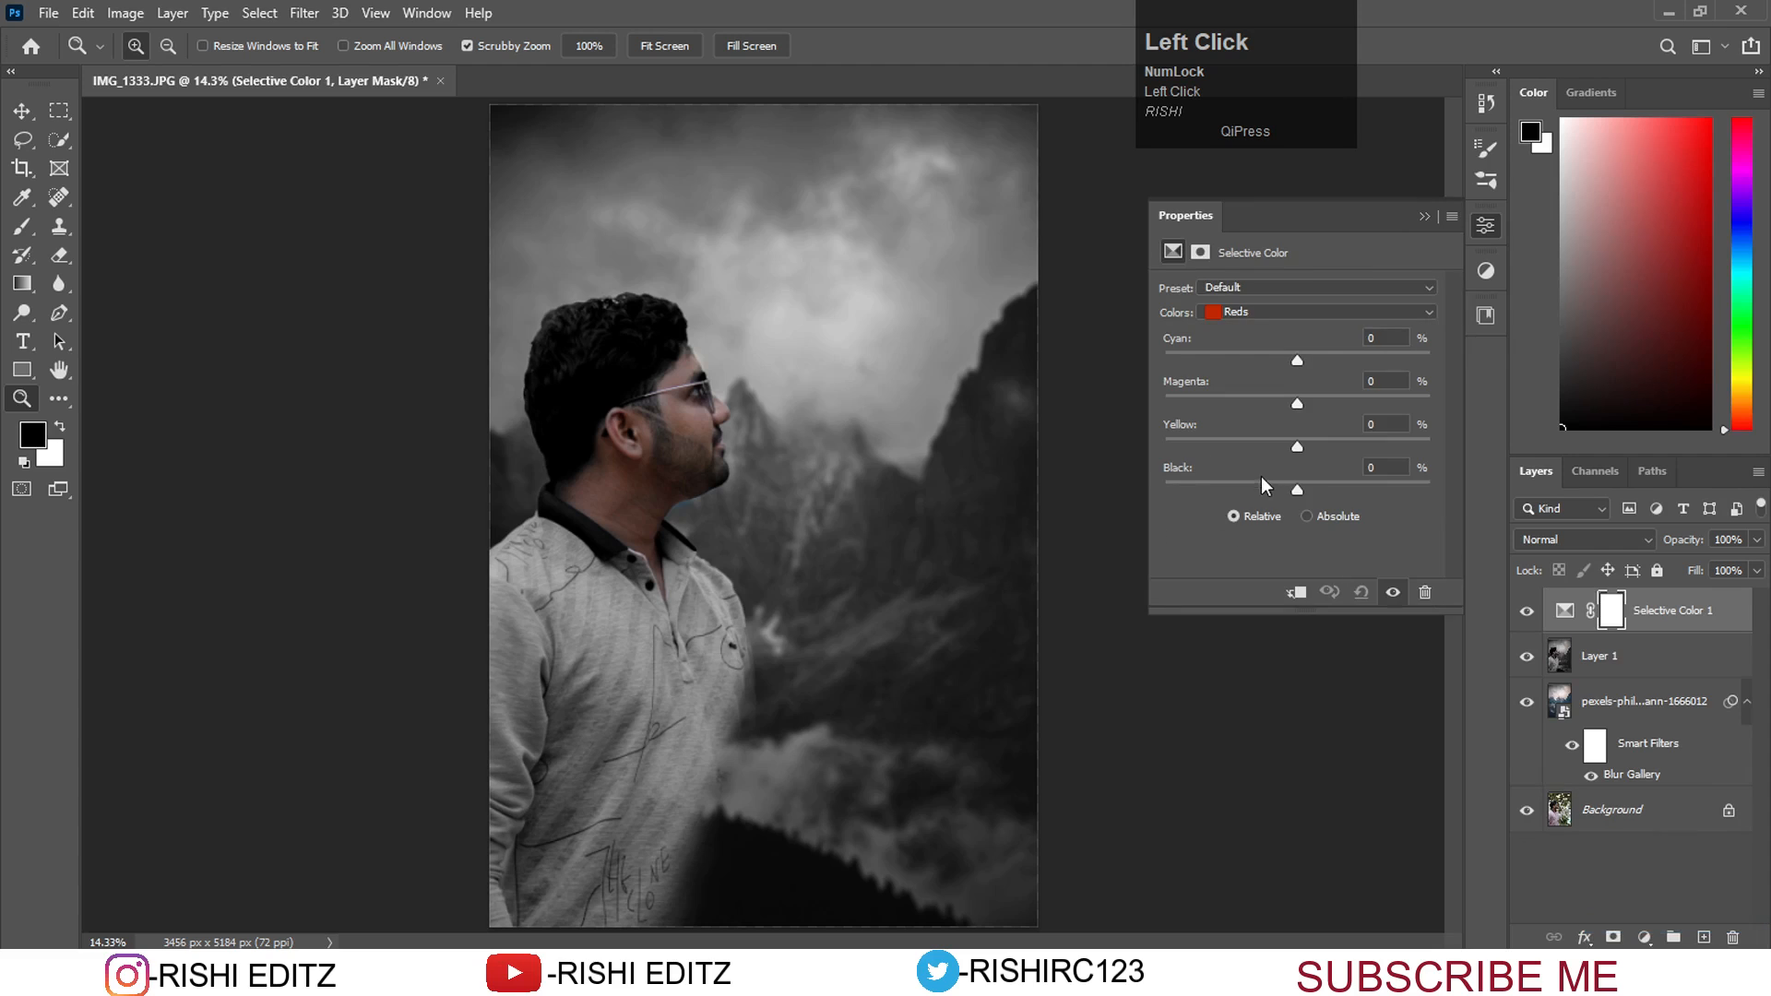
drag(1294, 492, 1266, 488)
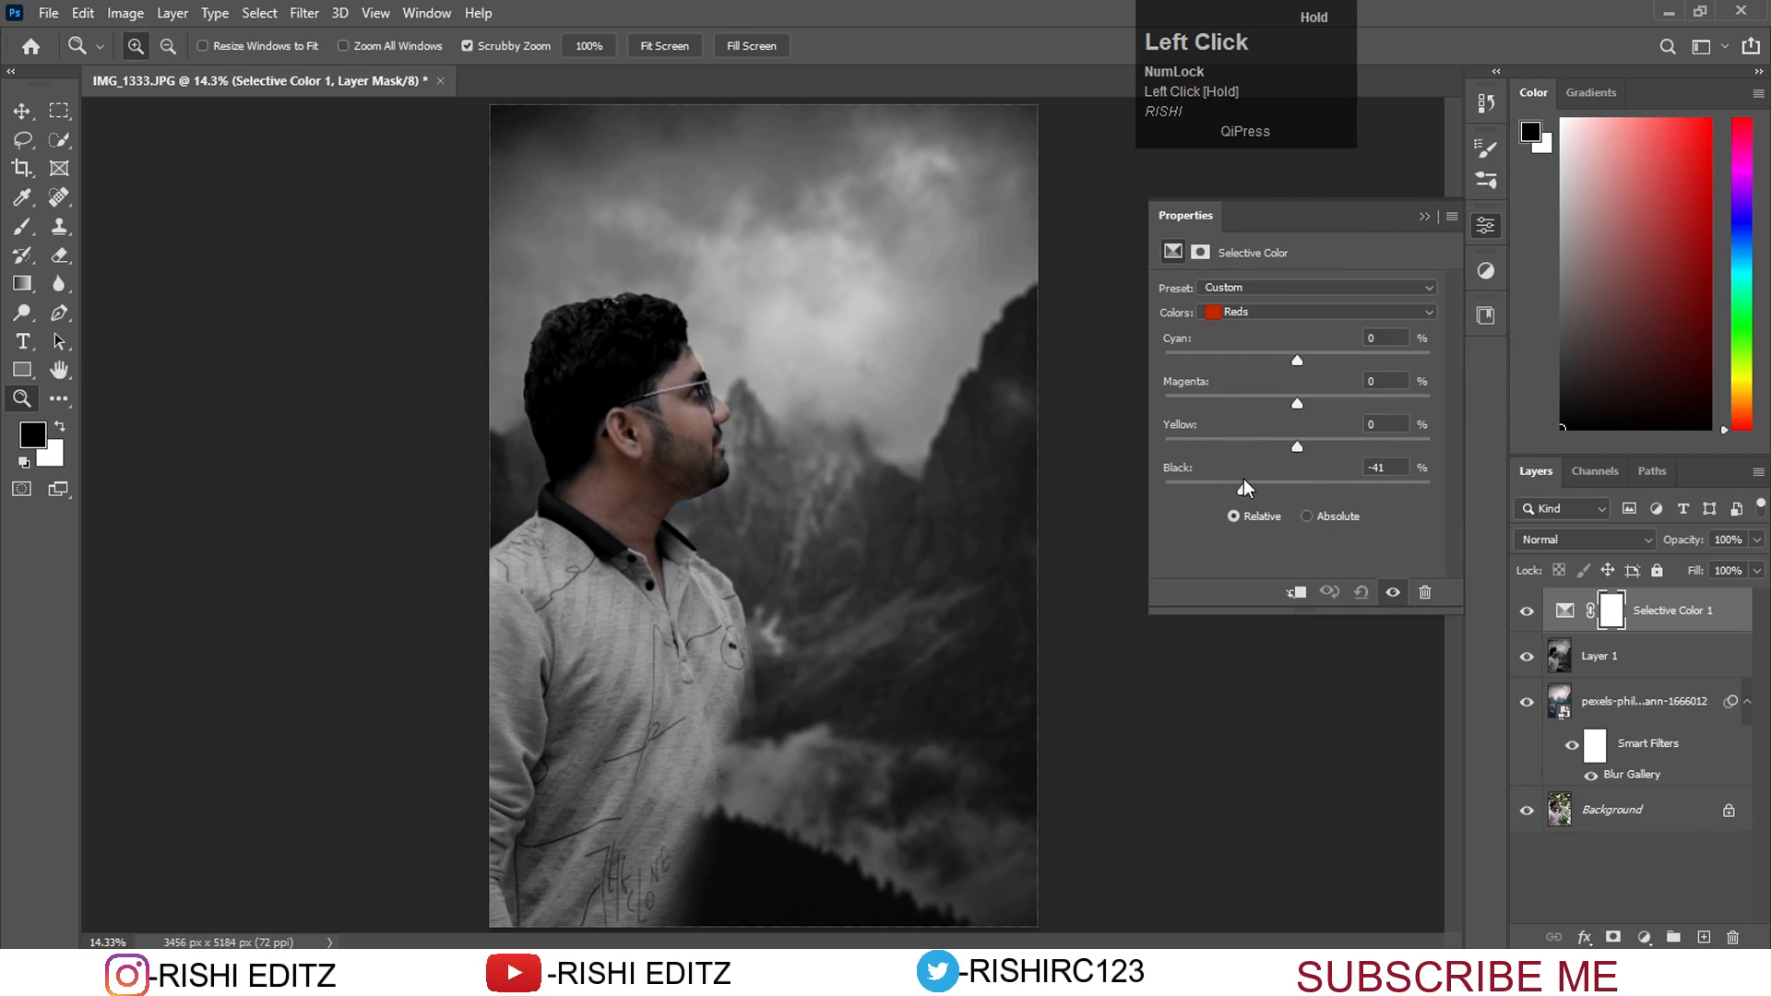
click(1424, 216)
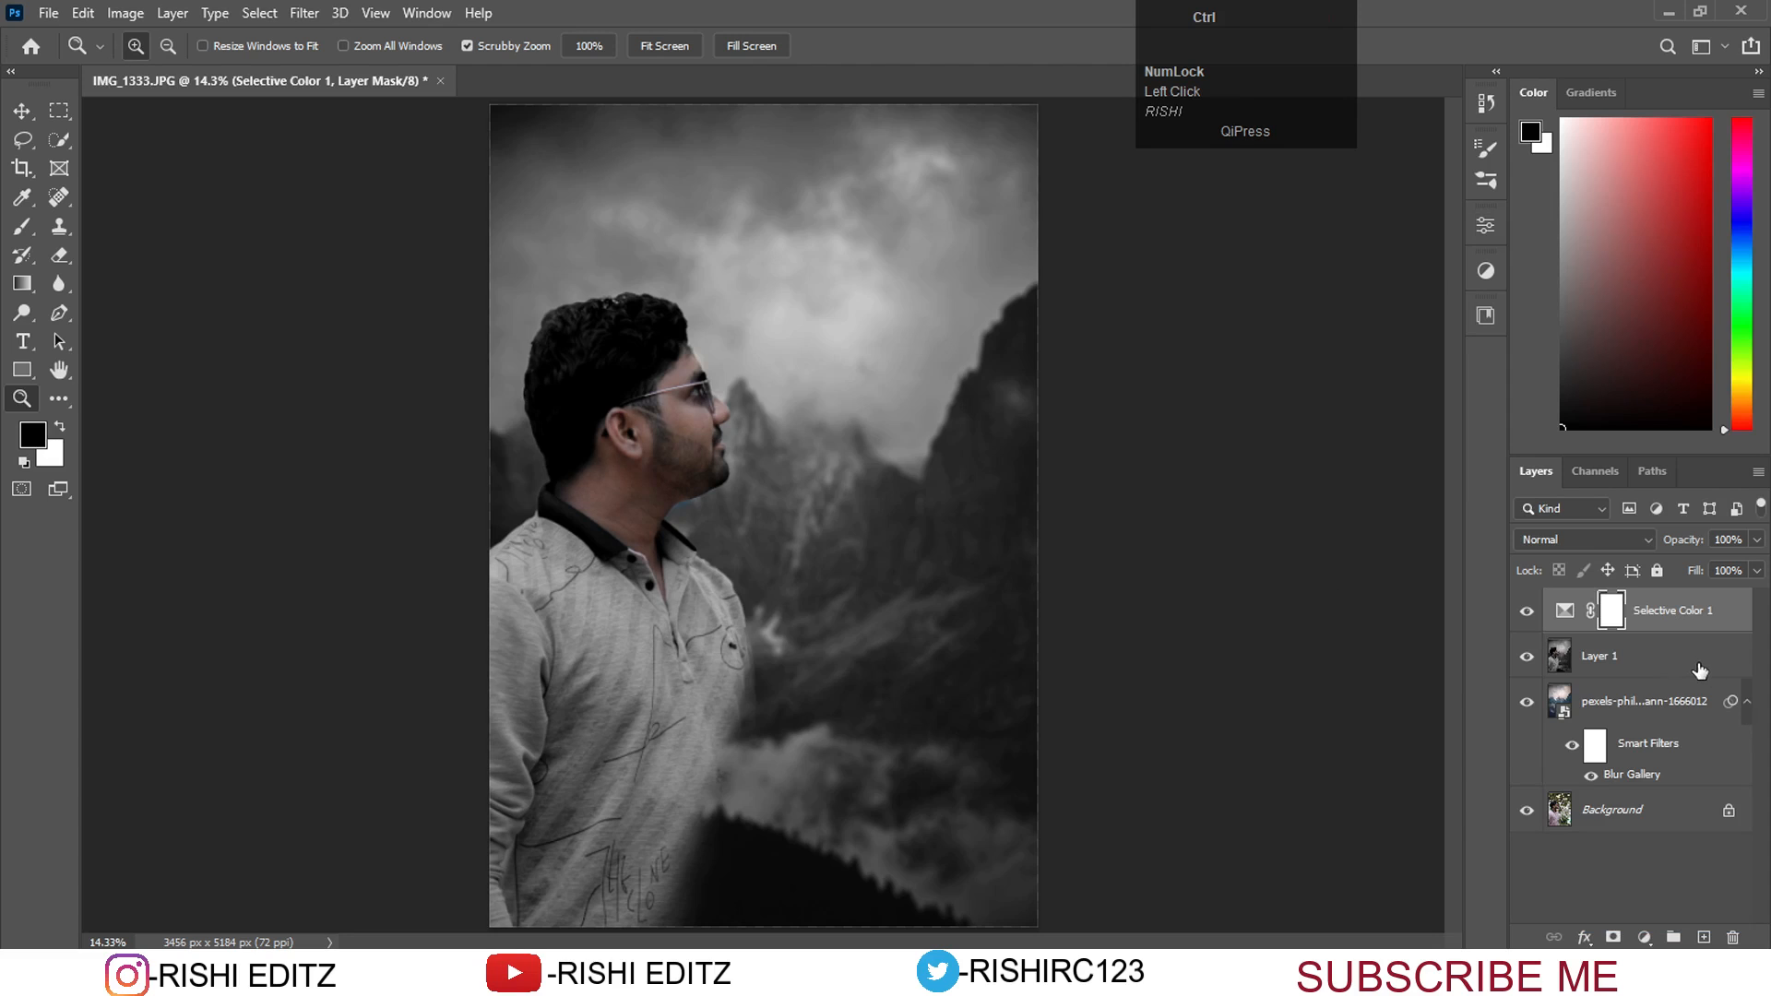
Stamp all visible layers into a new top layer and open the Camera Raw Filter's Color Mixer for it.
key(ctrl+shift+alt+e)
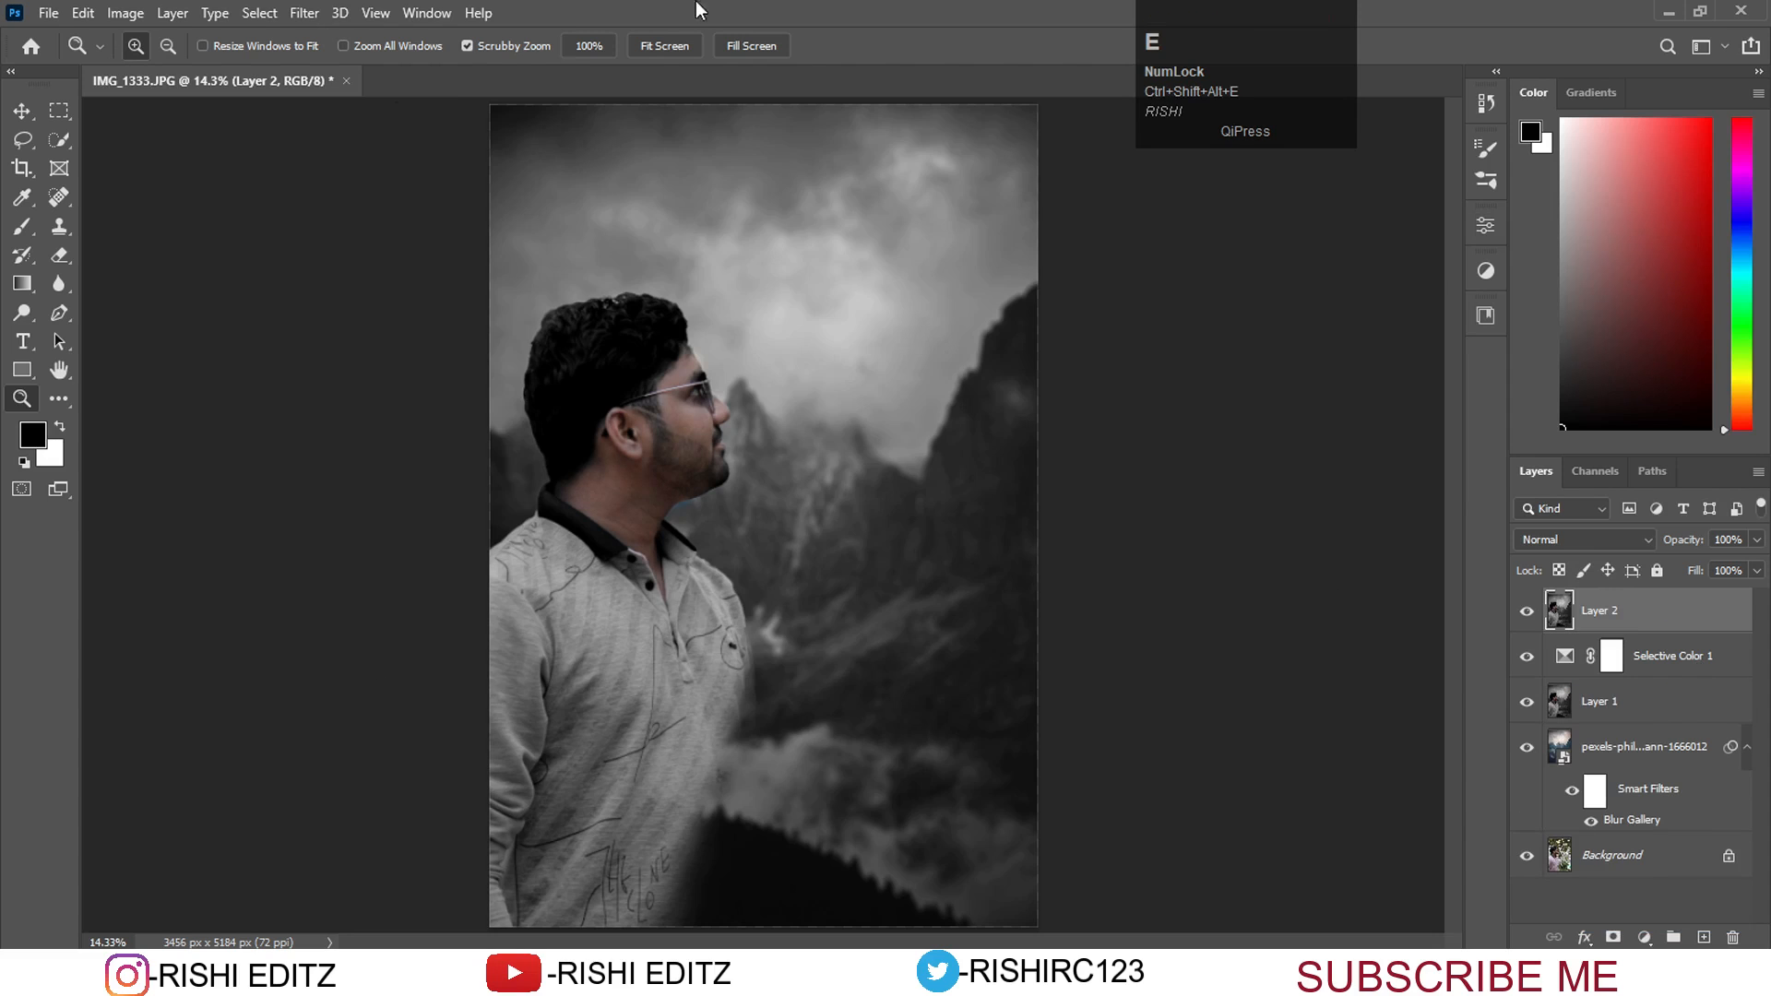
click(304, 13)
click(433, 177)
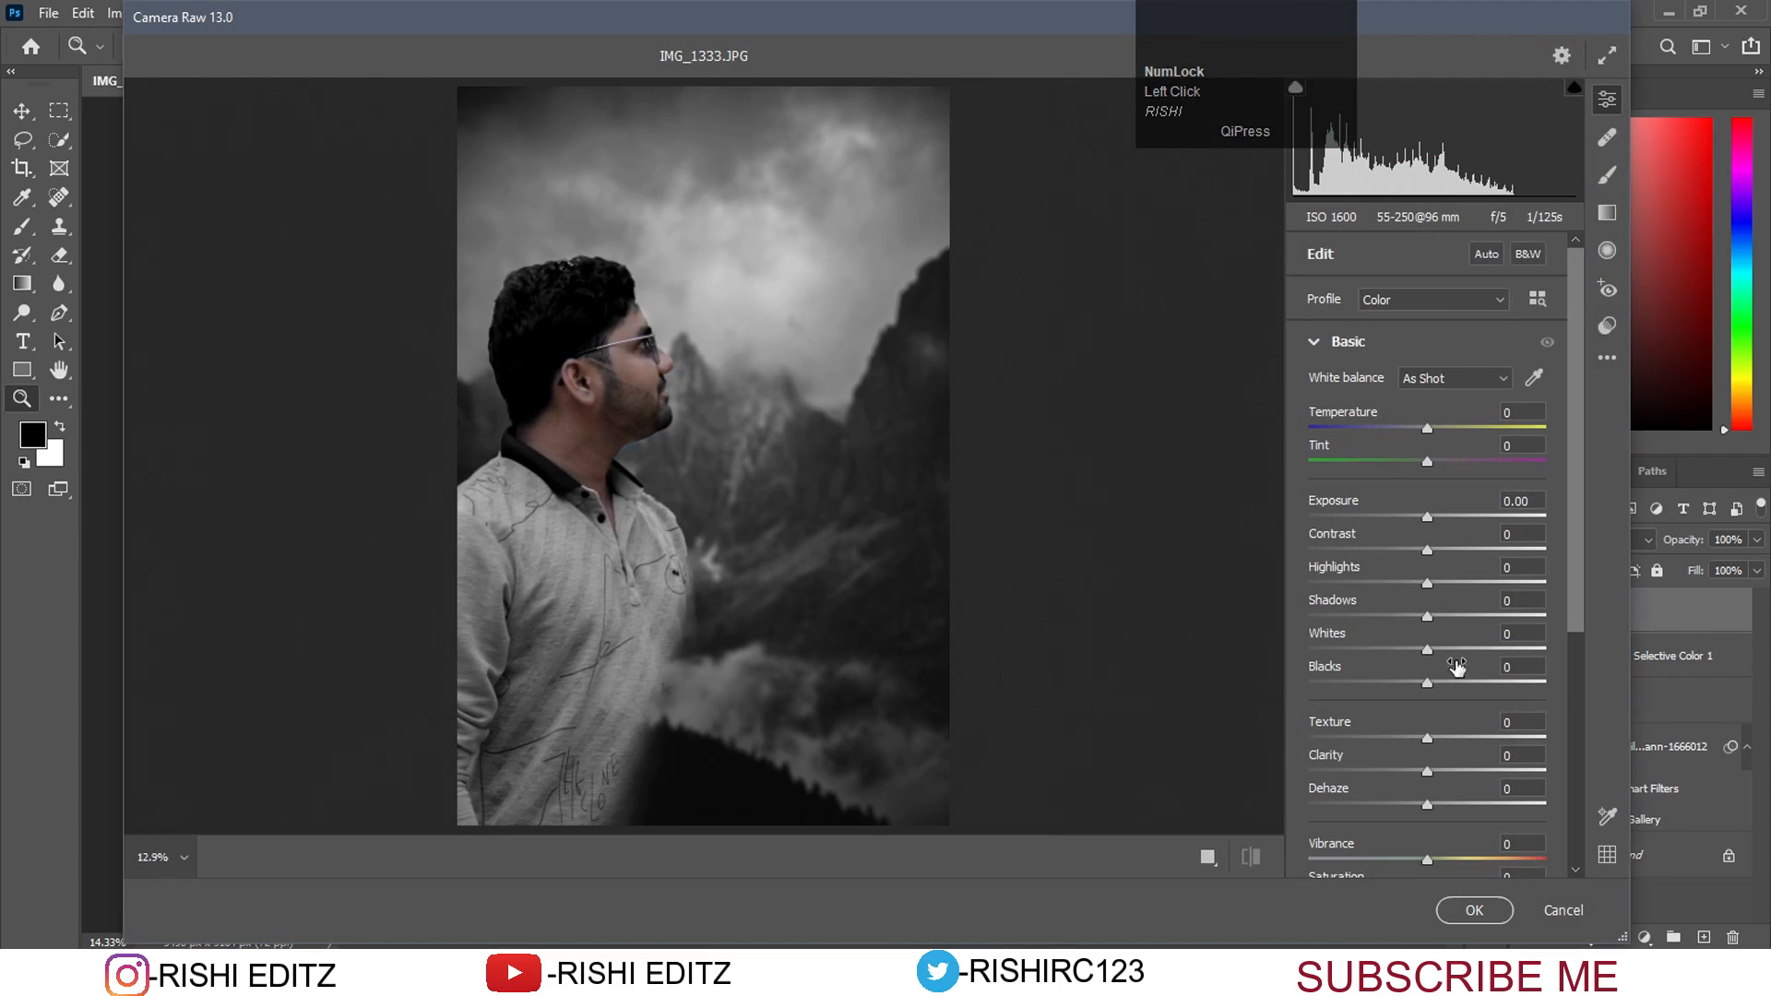
scroll(1456, 666, down, 6)
click(1452, 703)
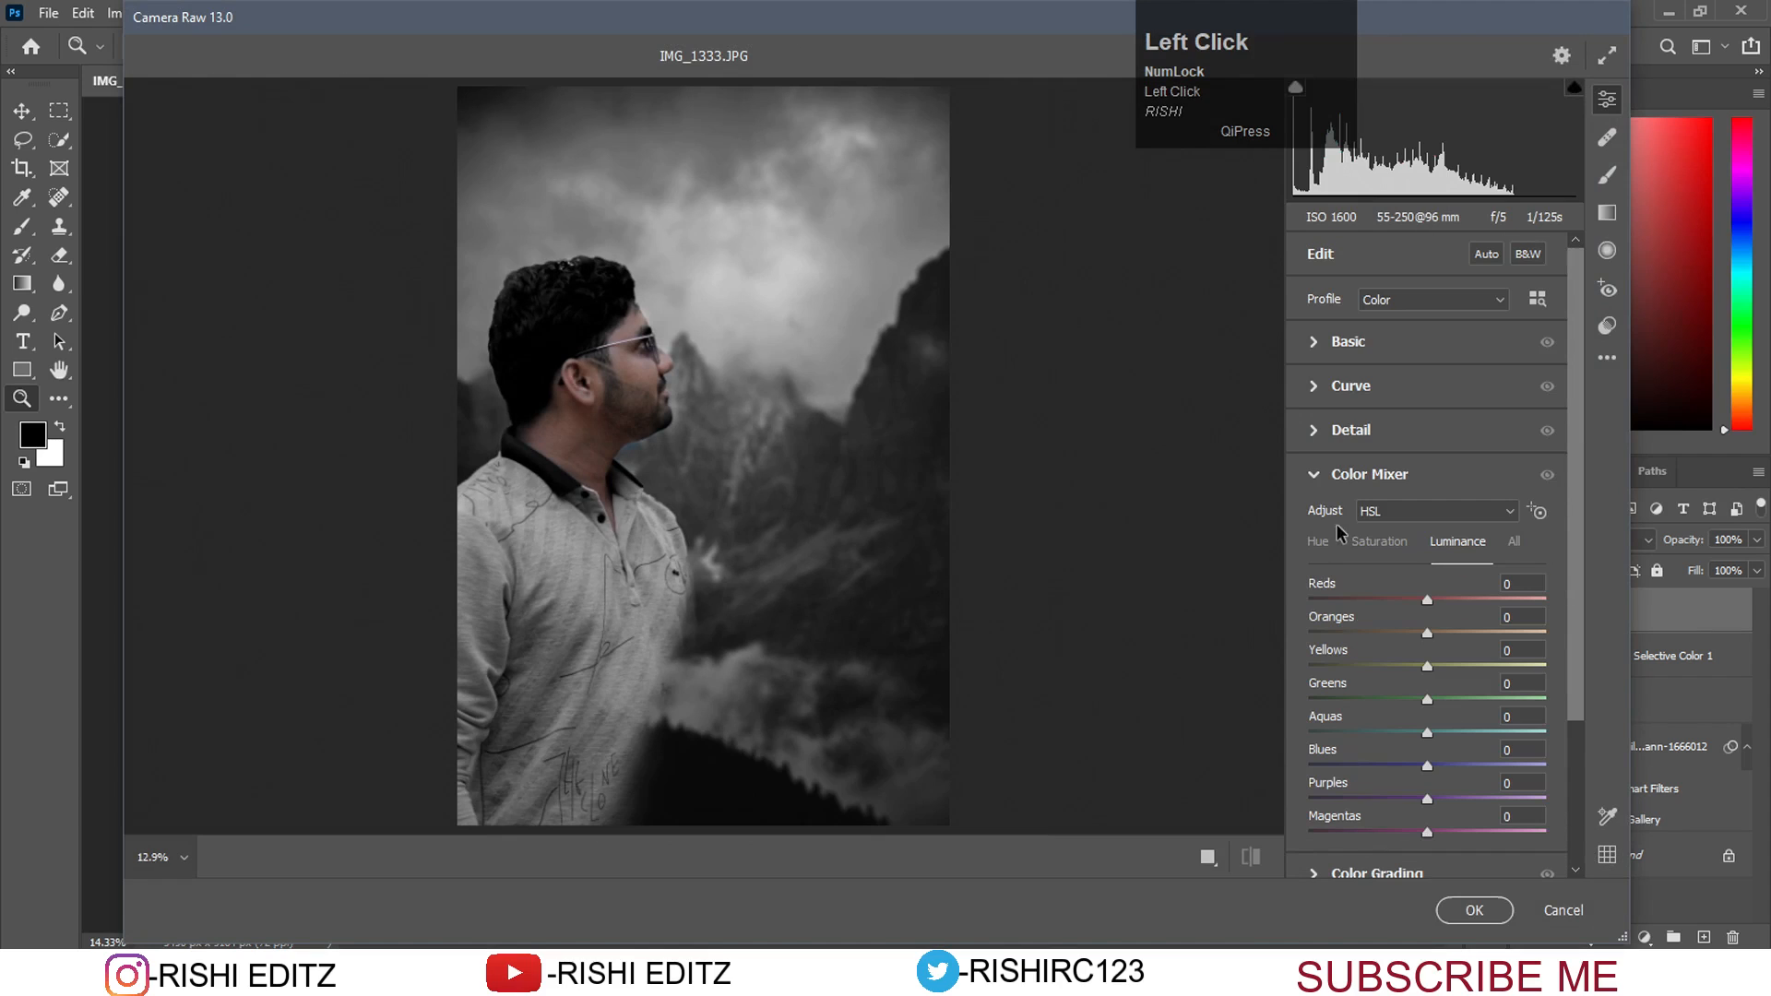
Set the Oranges luminance to about +49 in the HSL Color Mixer and apply the Camera Raw adjustments.
click(1392, 511)
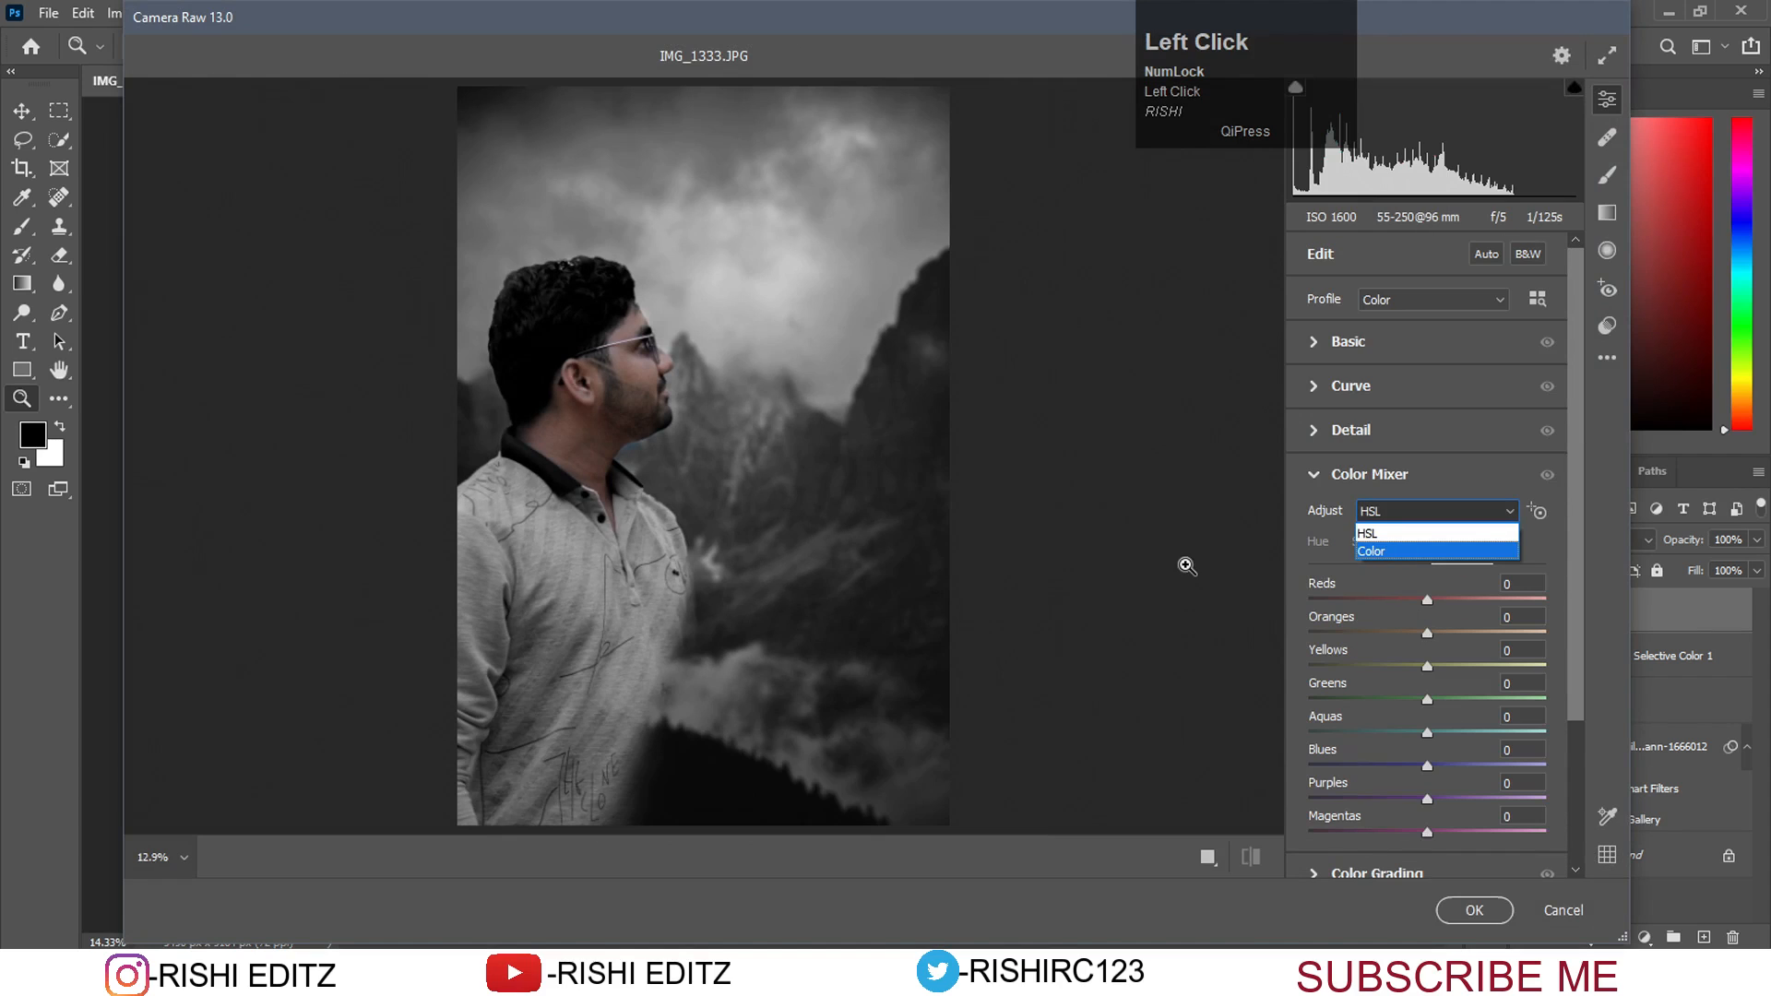
click(1187, 567)
click(1379, 541)
drag(1419, 636, 1494, 635)
click(1459, 542)
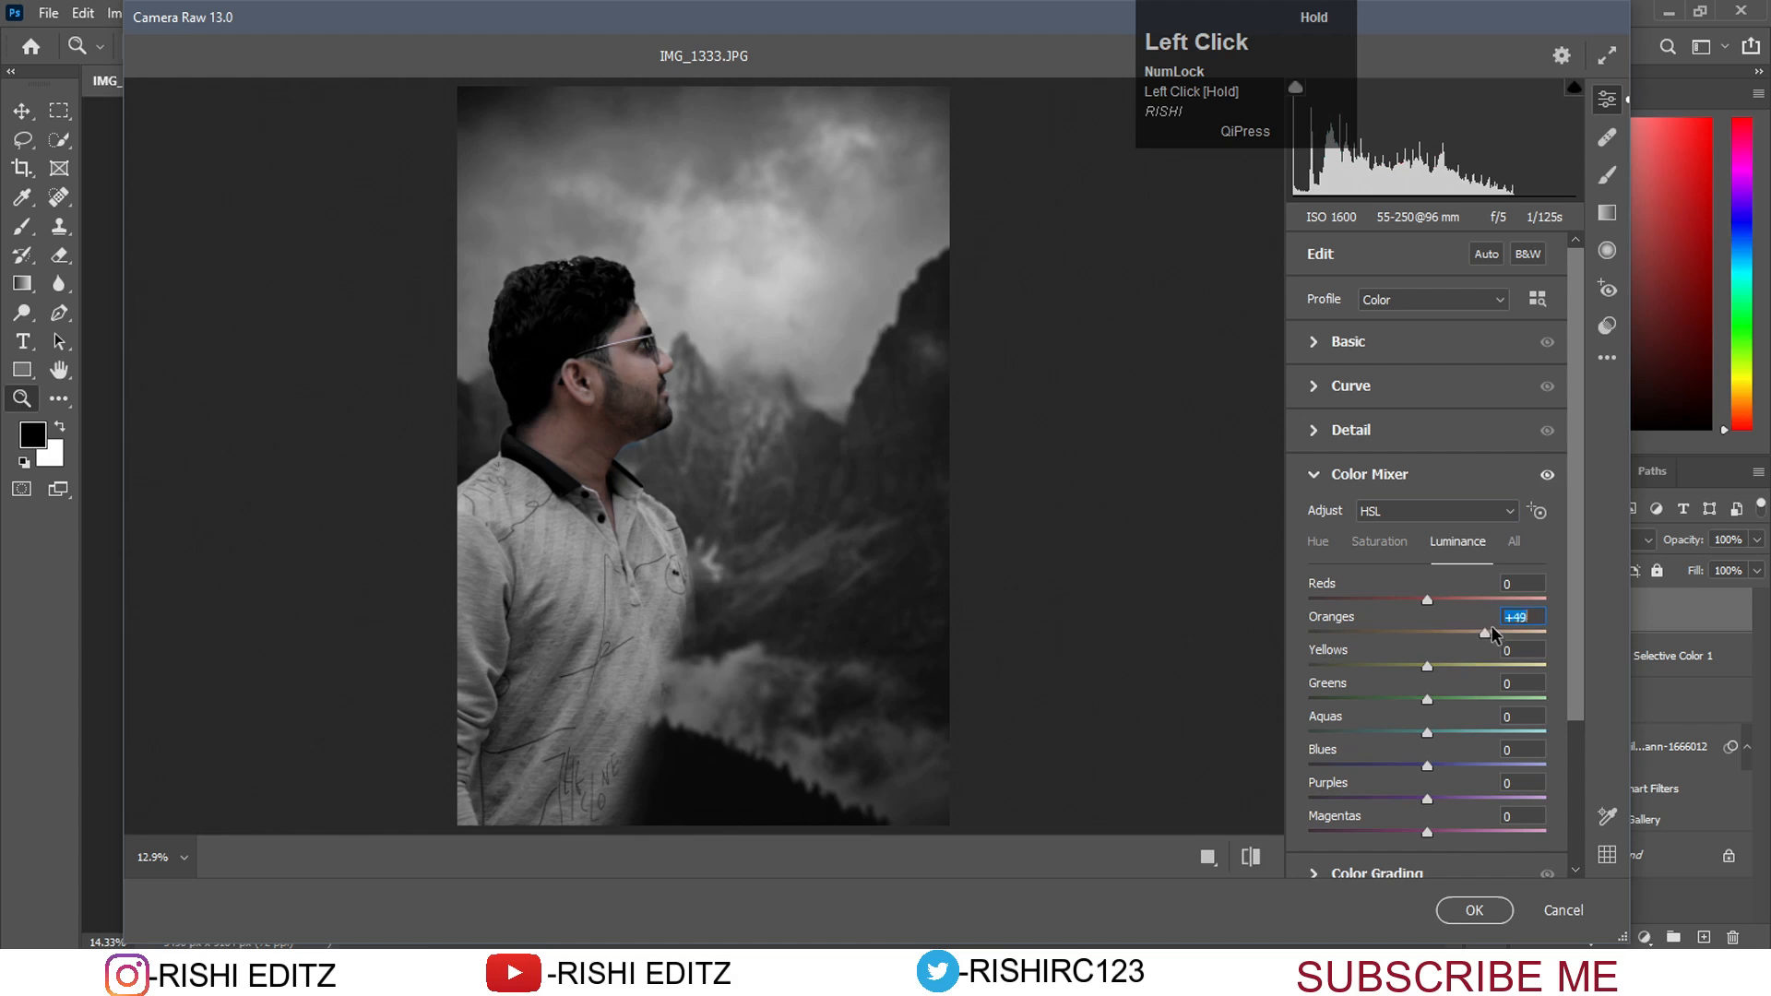
click(1474, 910)
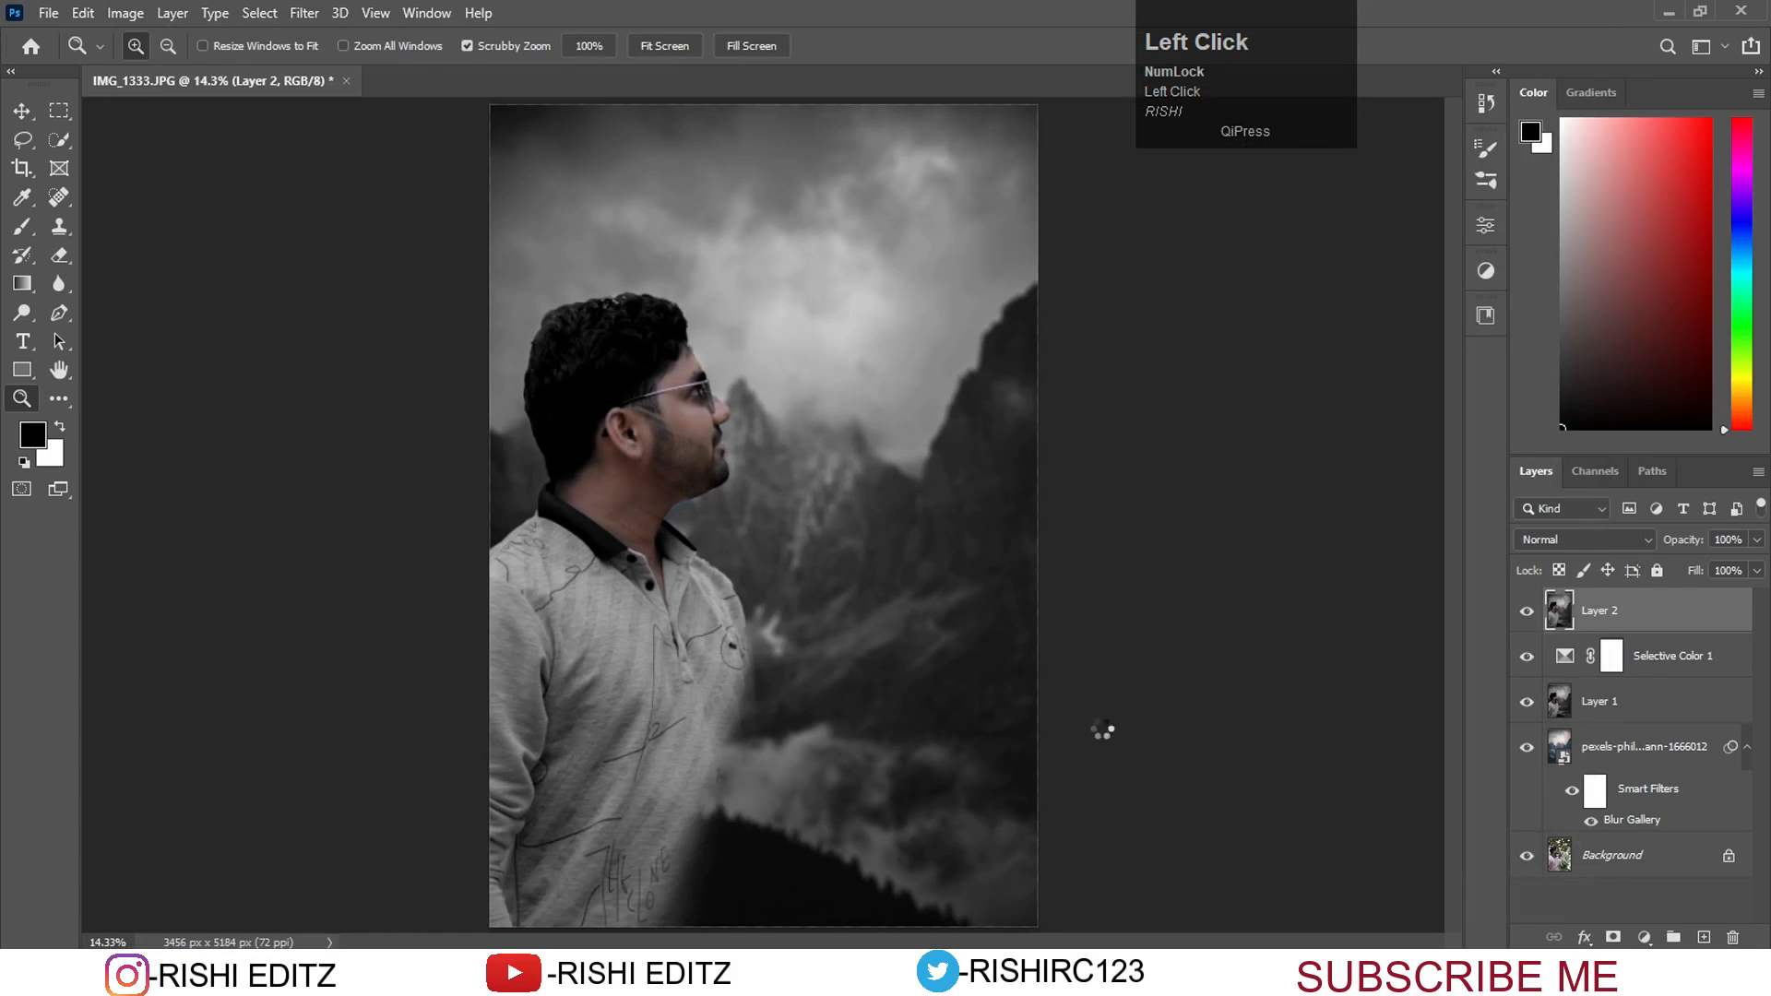
right_click(725, 535)
click(781, 548)
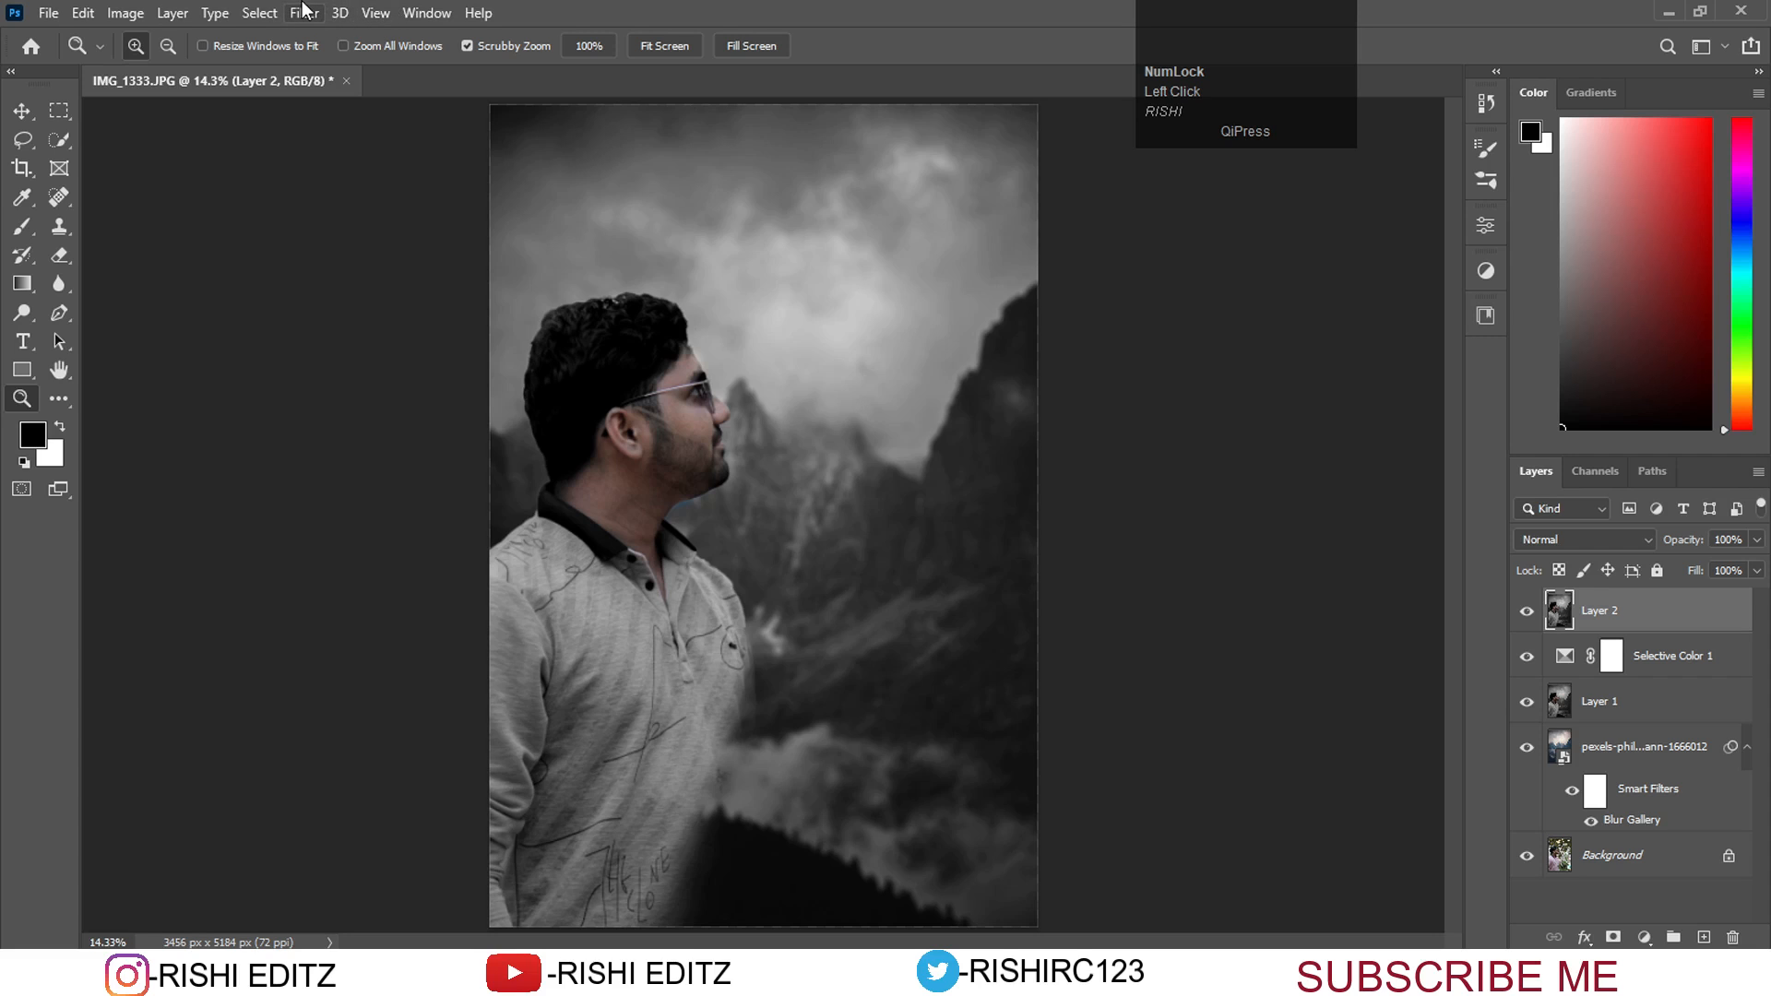
Place the dark overlay image PicsArt_01-26-08.40.05(1) from the NEW EDITZ folder into the document.
mouse_move(791, 974)
click(786, 874)
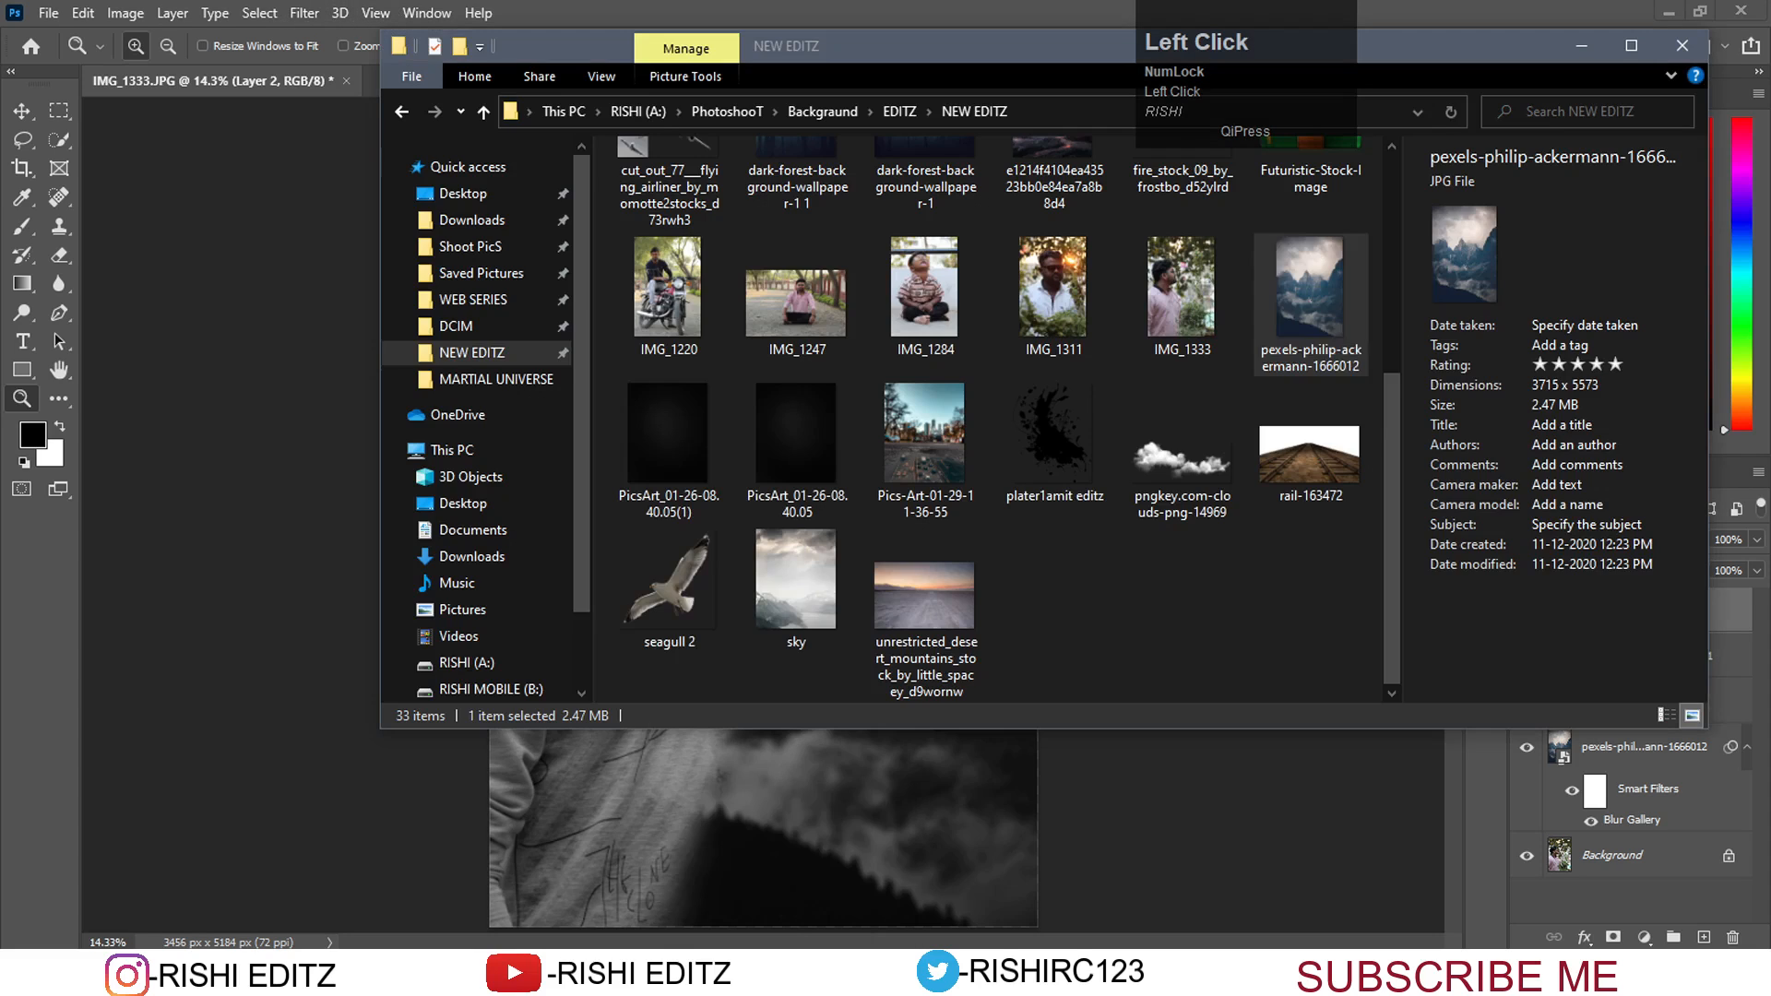
drag(699, 507, 772, 808)
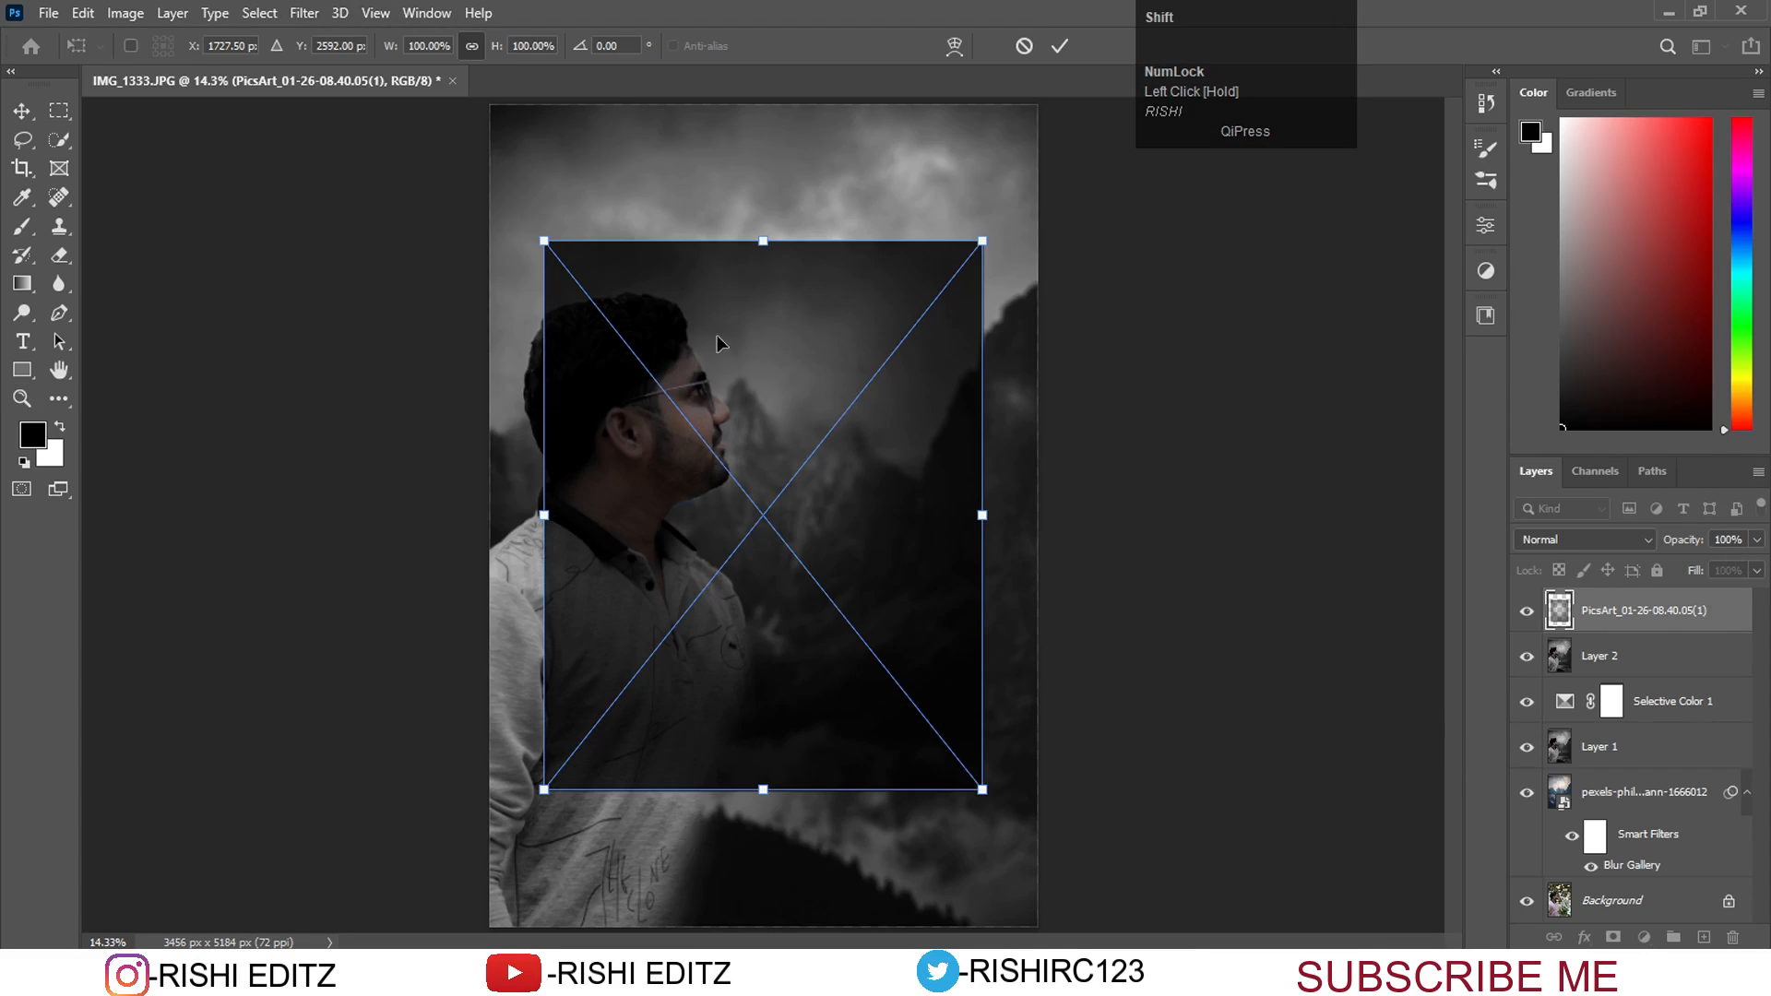
Stretch the placed overlay non-proportionally to 124.72% width and 149.65% height so it covers the whole canvas, and commit the transform.
drag(748, 240, 750, 104)
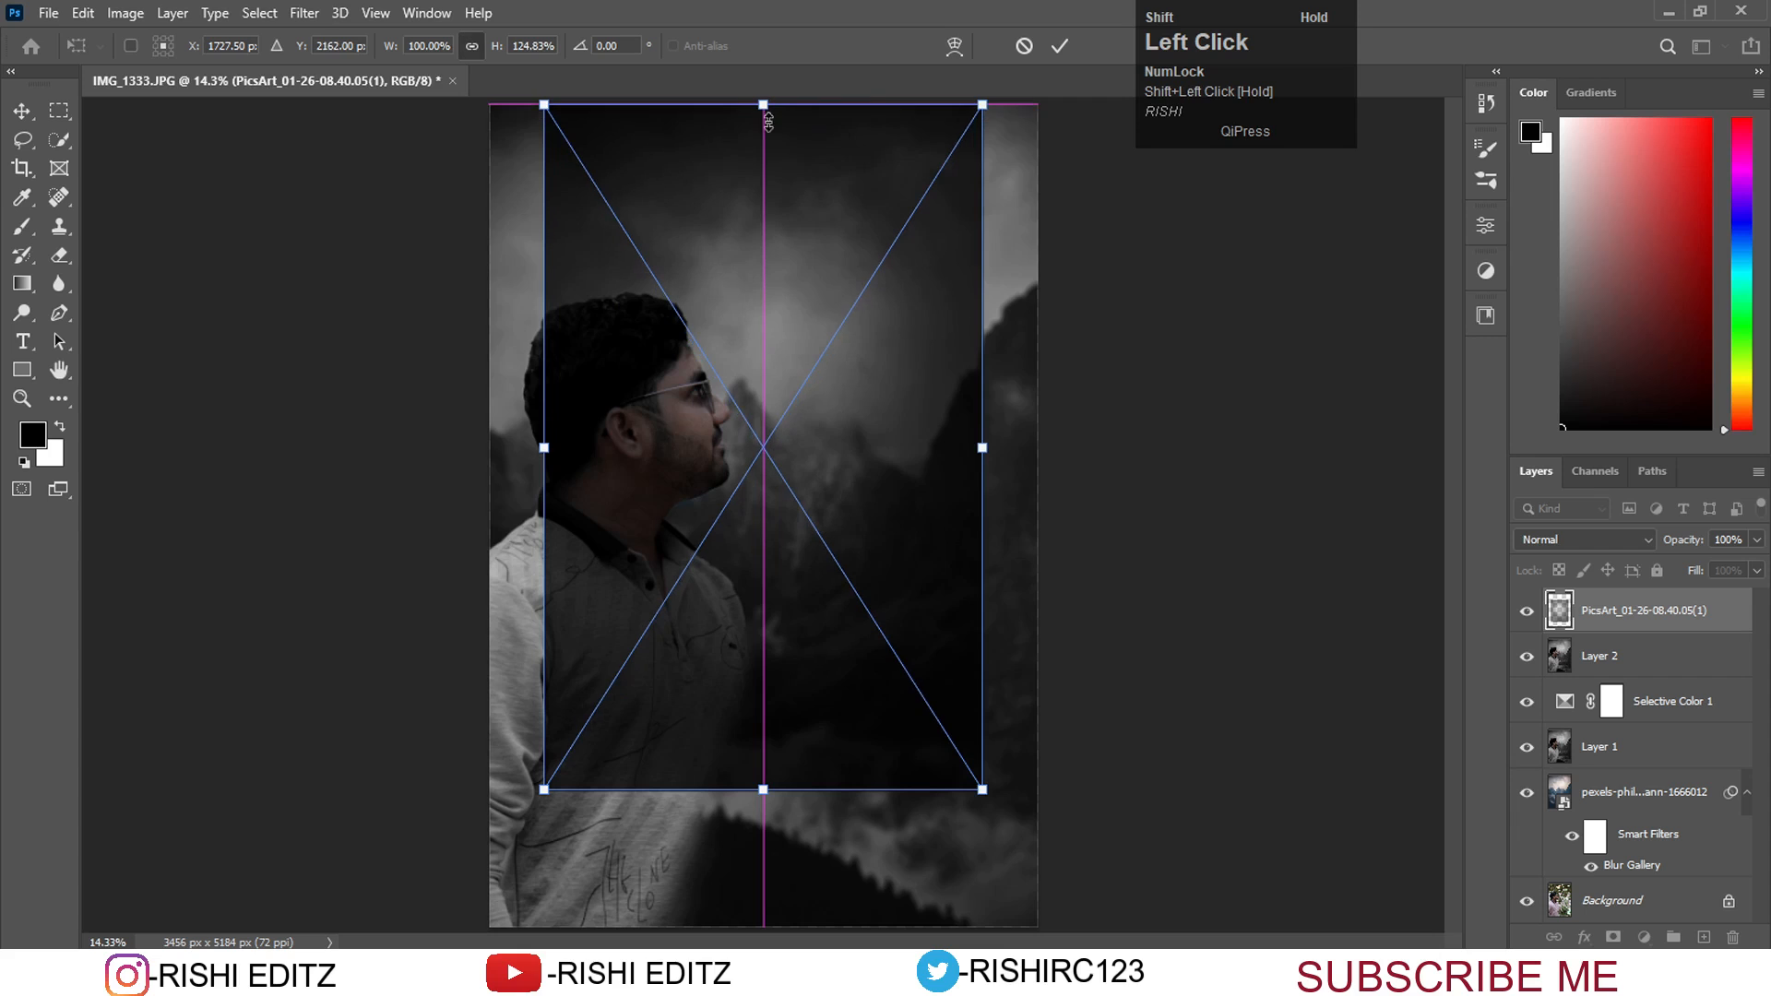
drag(983, 422, 985, 426)
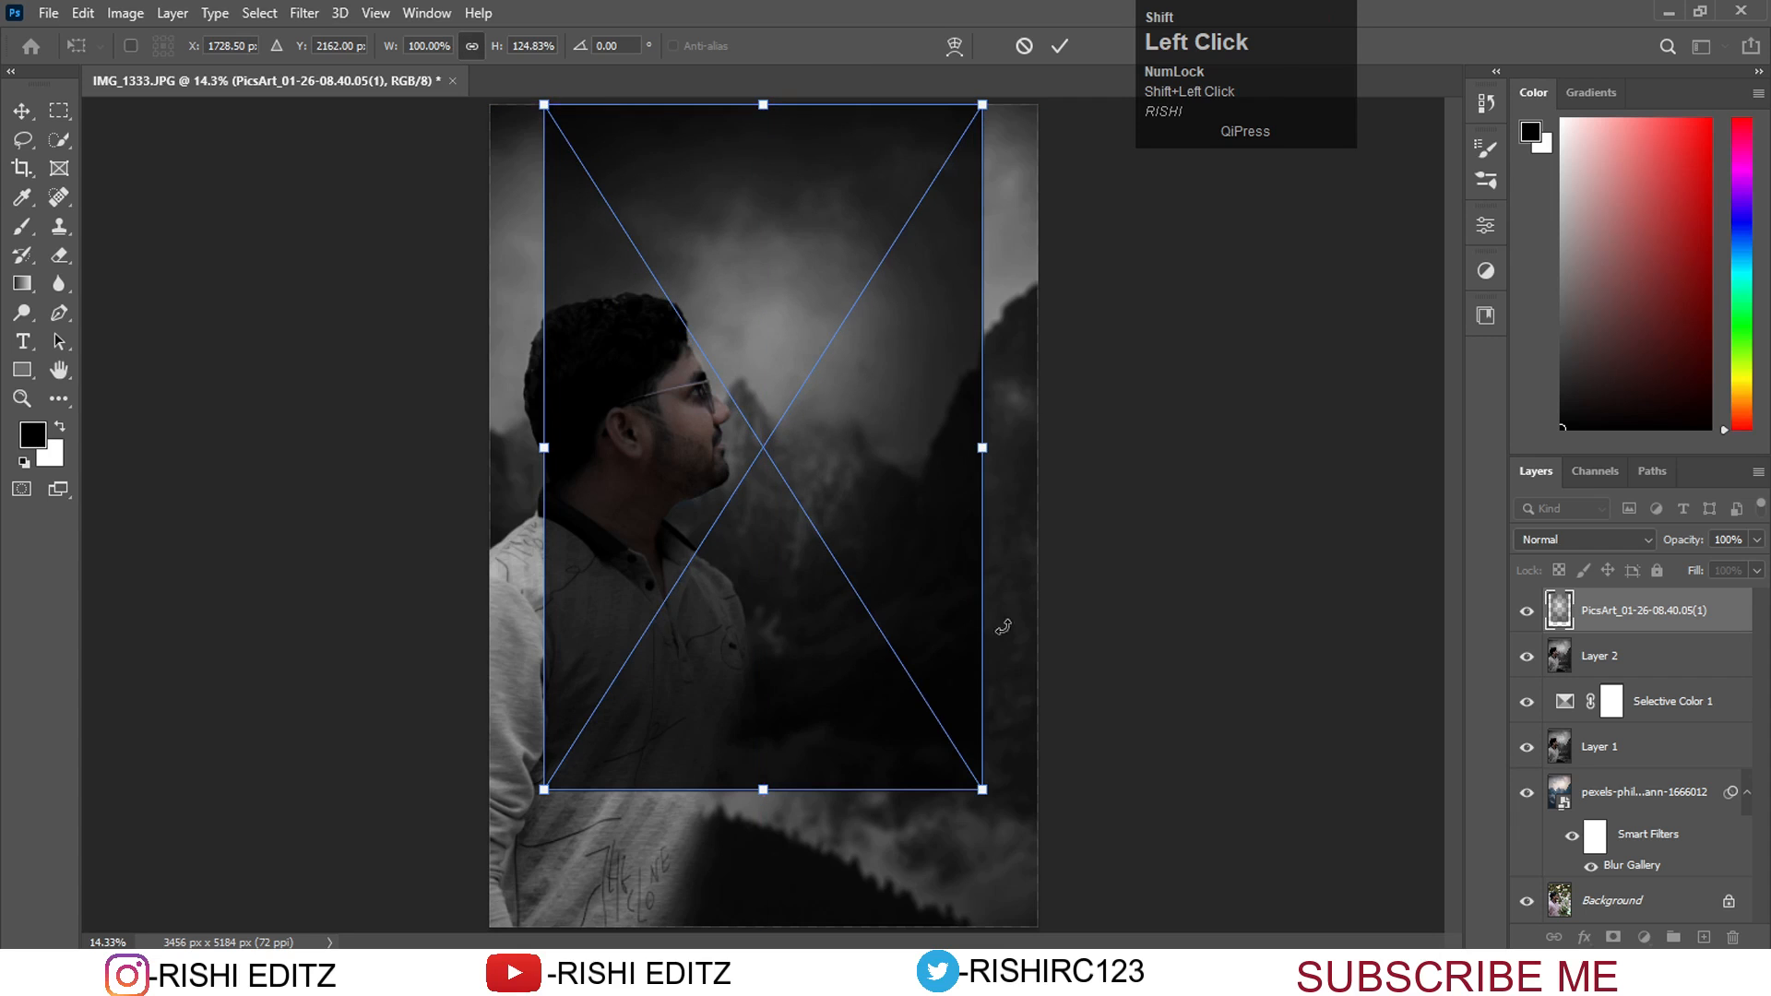
drag(982, 791, 1038, 815)
drag(543, 816, 489, 927)
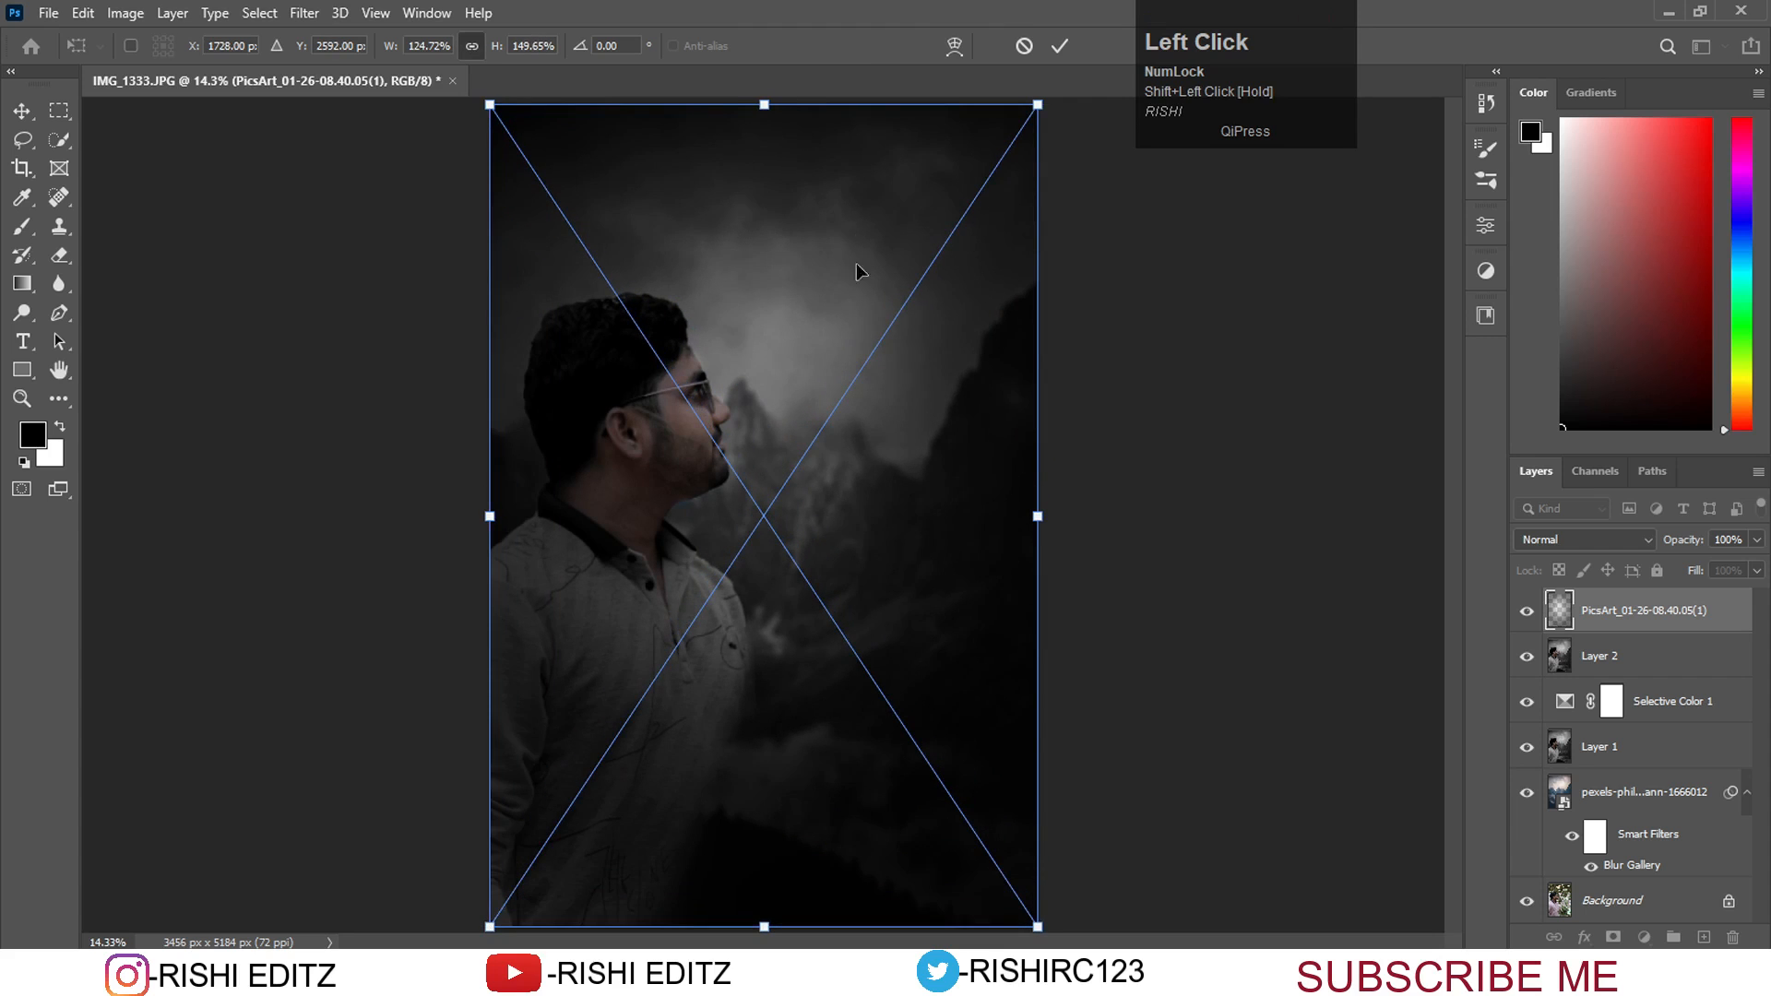
click(1068, 42)
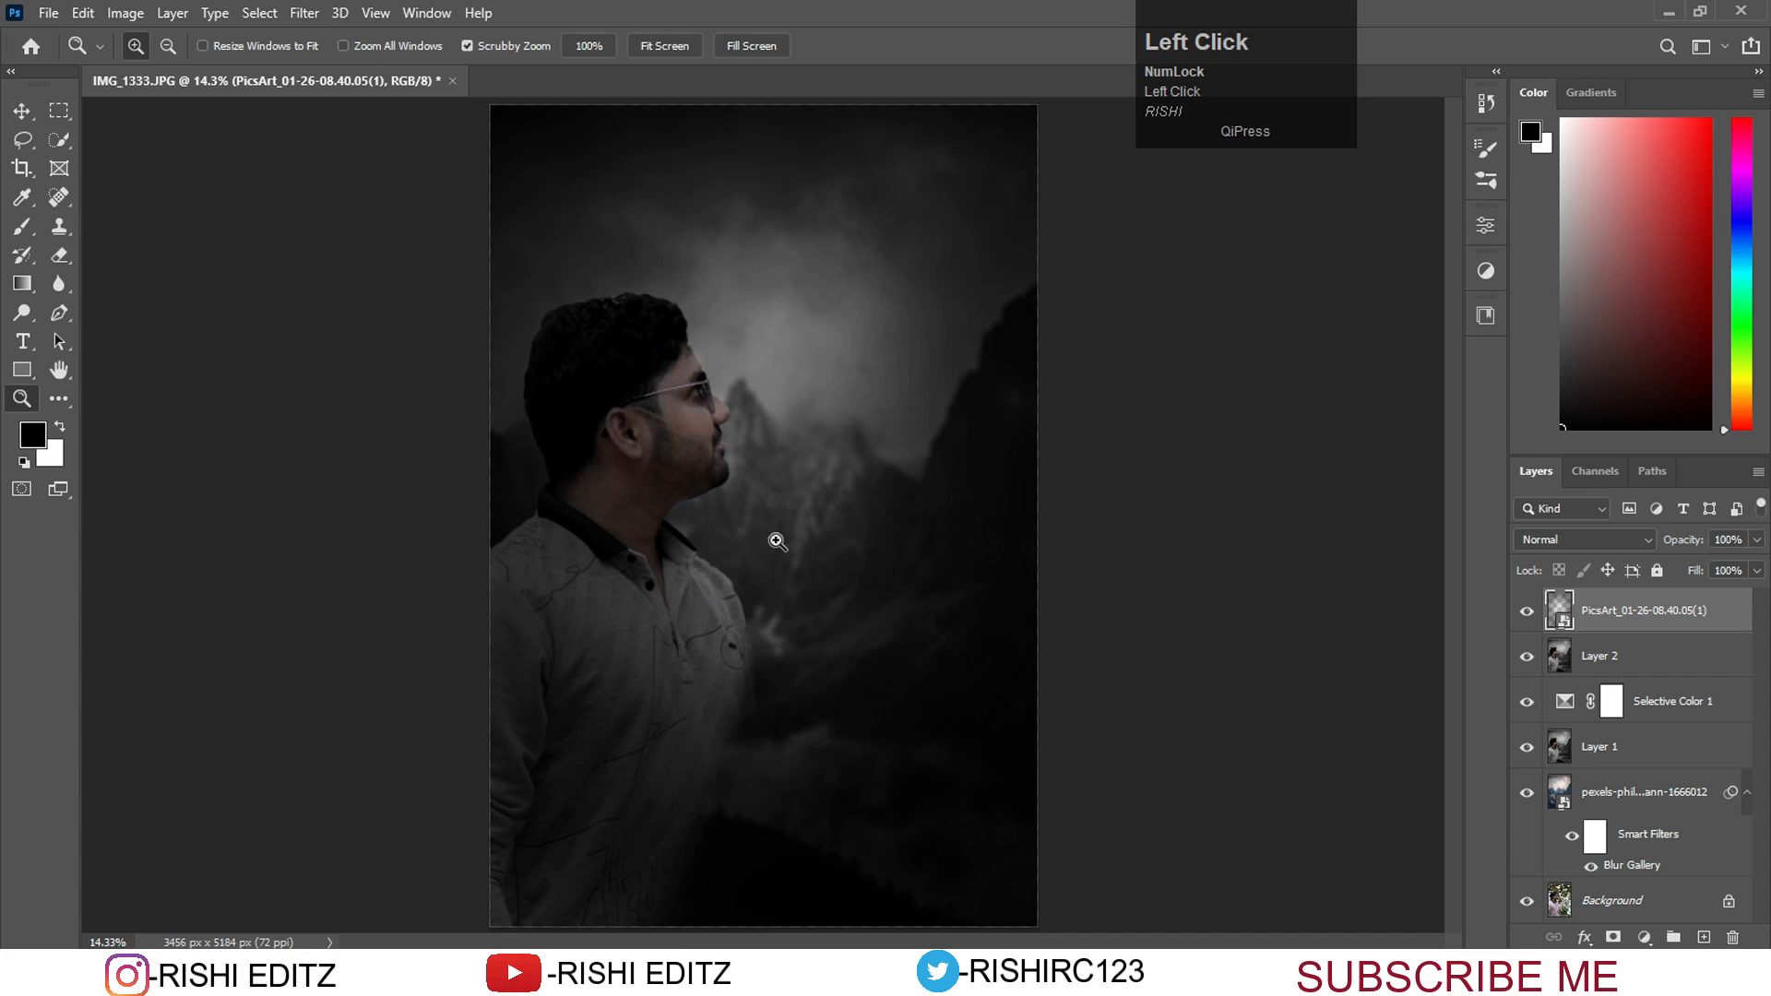
Rasterize the dark overlay and erase it over the face and the shirt's front edge with a soft 400 px eraser.
key(e)
click(723, 455)
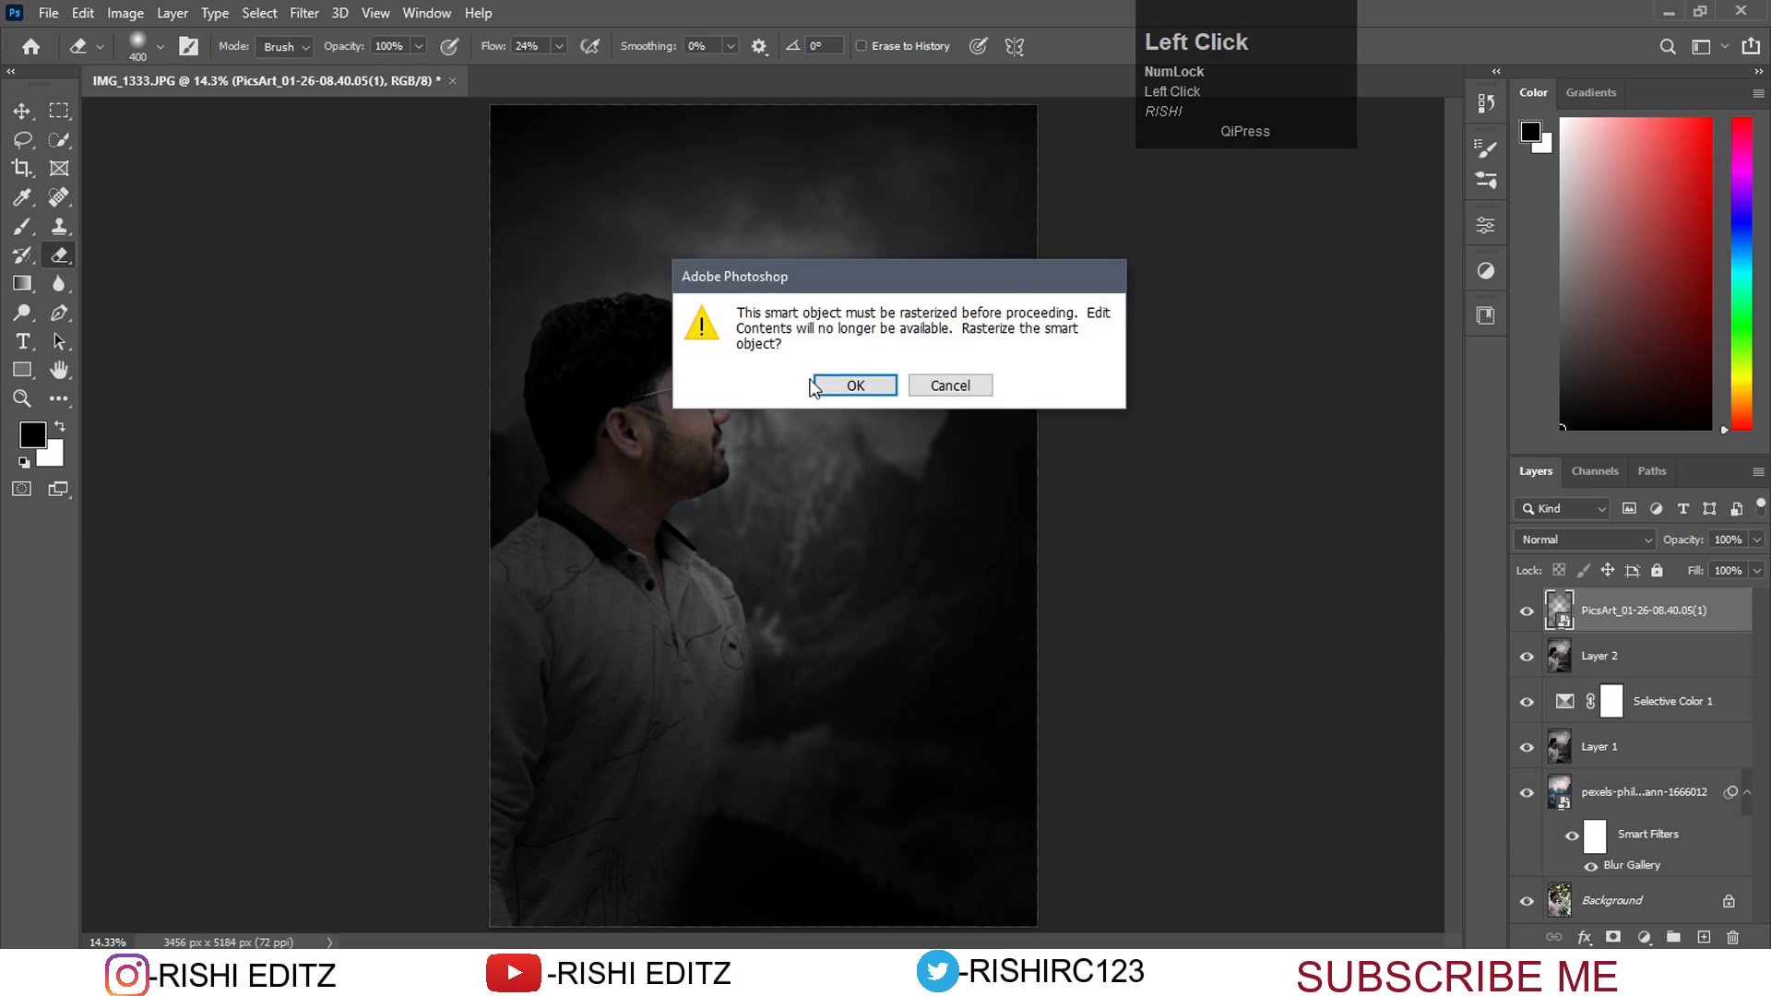
click(834, 386)
mouse_move(710, 388)
mouse_down()
mouse_move(716, 454)
mouse_move(696, 573)
mouse_move(731, 623)
mouse_move(671, 521)
mouse_move(718, 496)
mouse_move(687, 507)
mouse_move(701, 420)
mouse_move(648, 321)
mouse_move(683, 336)
mouse_move(661, 322)
mouse_move(685, 422)
mouse_move(716, 454)
mouse_move(684, 377)
mouse_move(719, 441)
mouse_move(702, 400)
mouse_up()
mouse_move(709, 468)
mouse_down()
mouse_move(682, 554)
mouse_move(712, 572)
mouse_move(739, 699)
mouse_move(664, 504)
mouse_move(698, 438)
mouse_move(685, 346)
mouse_move(745, 713)
mouse_move(743, 672)
mouse_up()
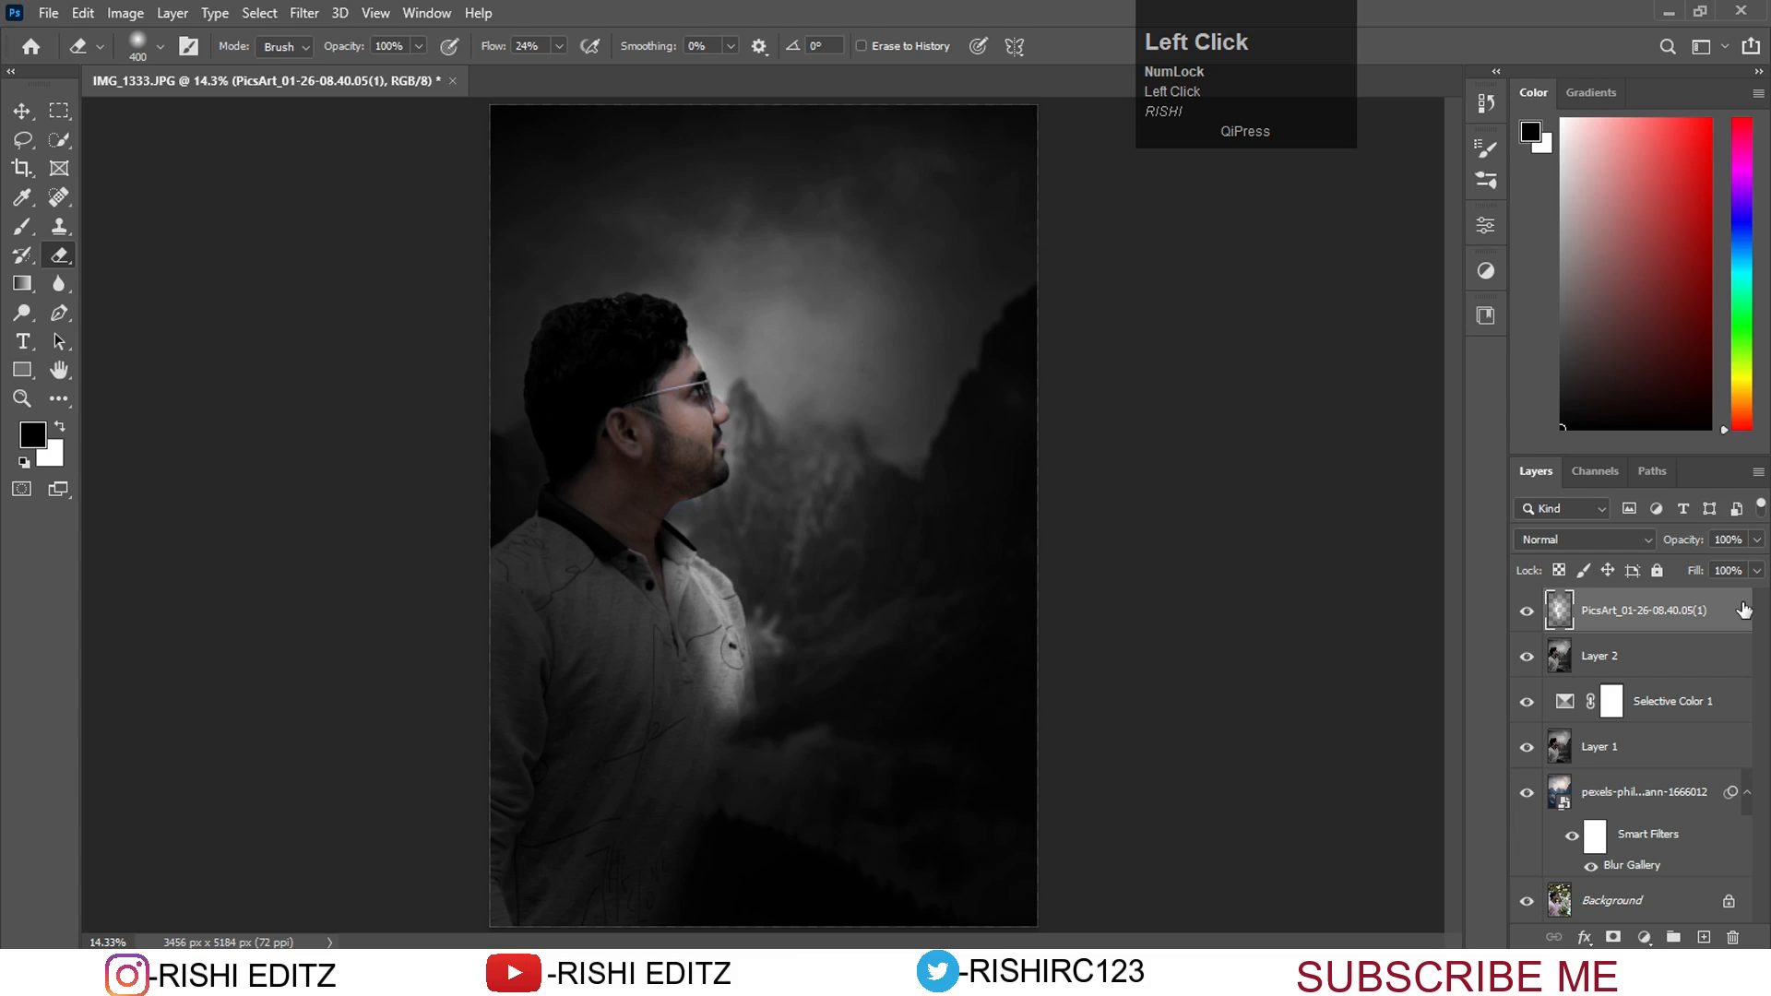
Add a new empty layer directly beneath the PicsArt overlay and ready a 250 px Brush on it.
click(1701, 937)
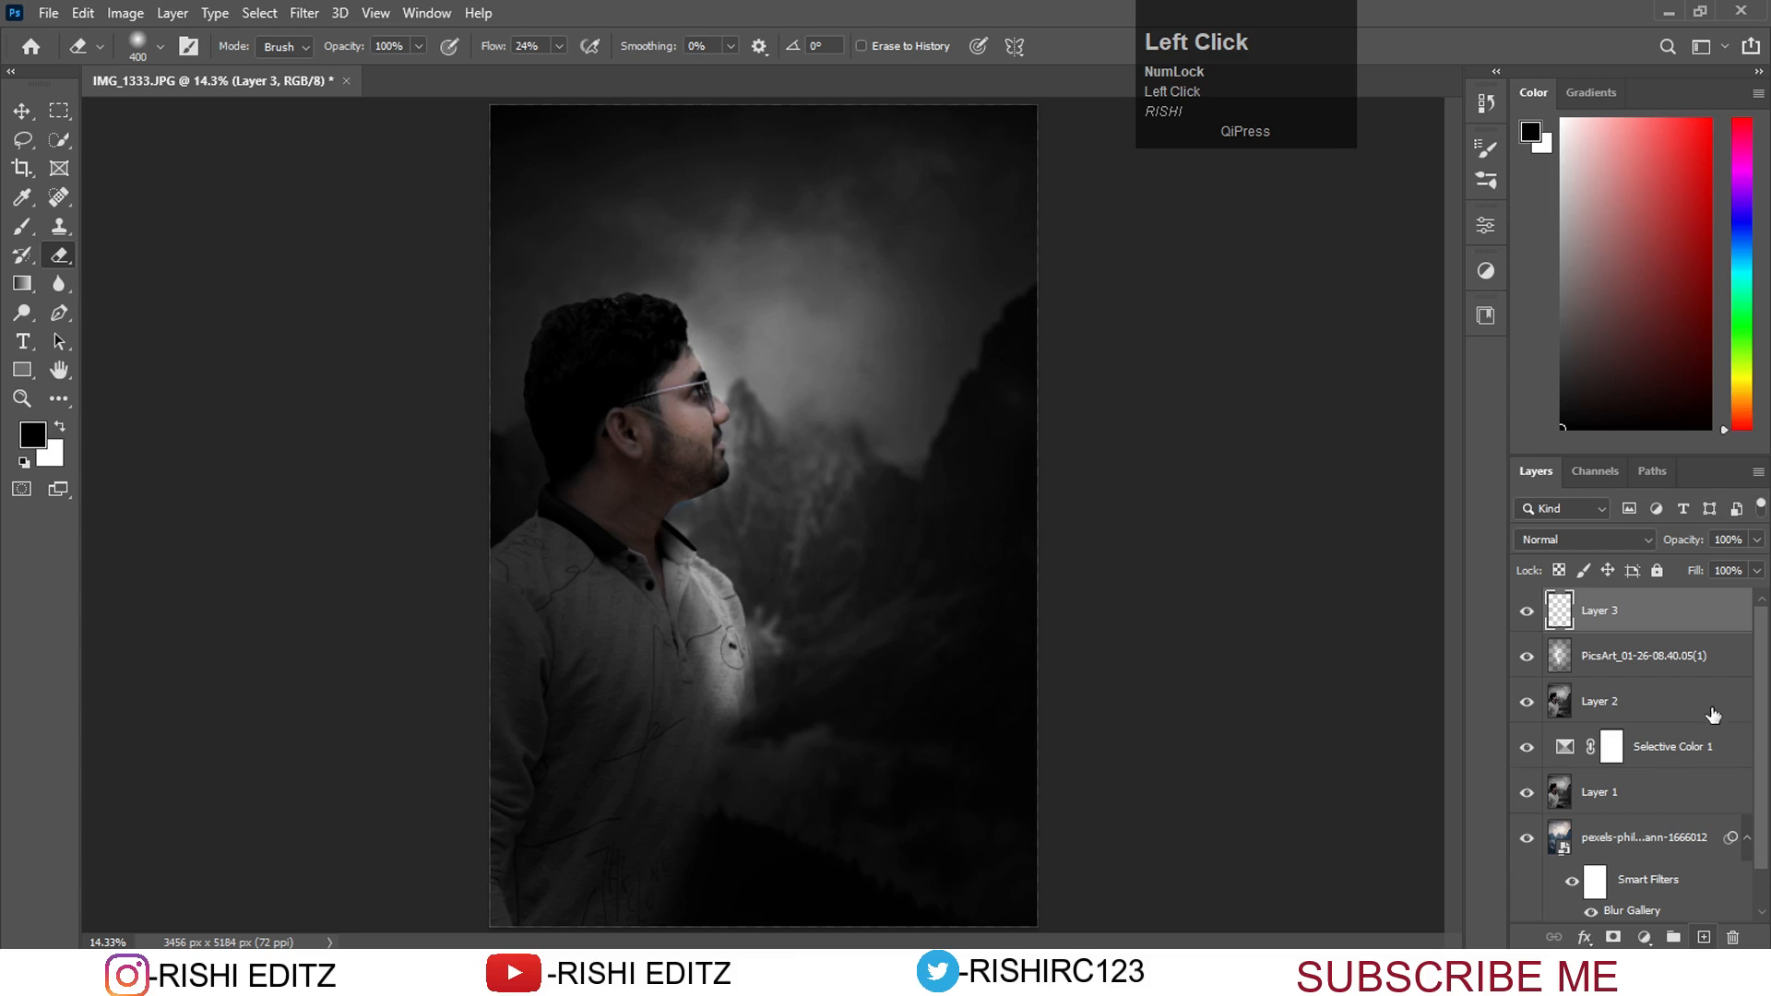
mouse_move(1691, 605)
mouse_down()
mouse_move(1706, 664)
mouse_move(1690, 720)
mouse_move(1695, 651)
mouse_up()
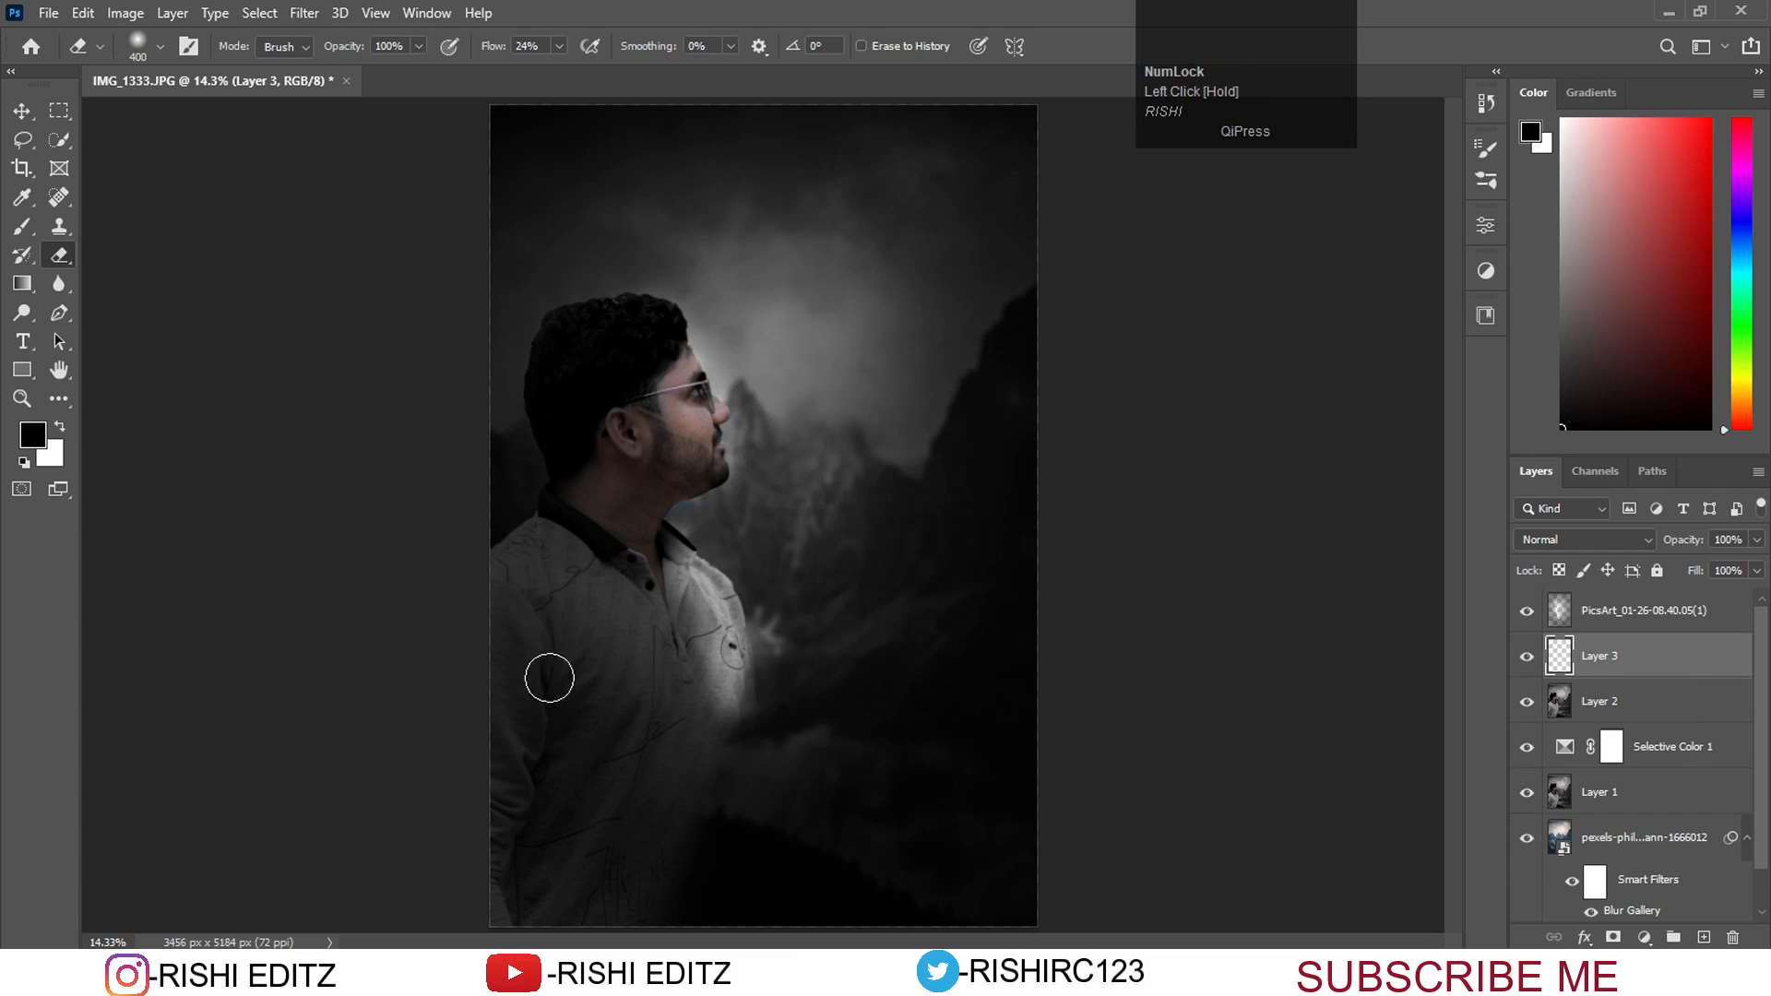
key(b)
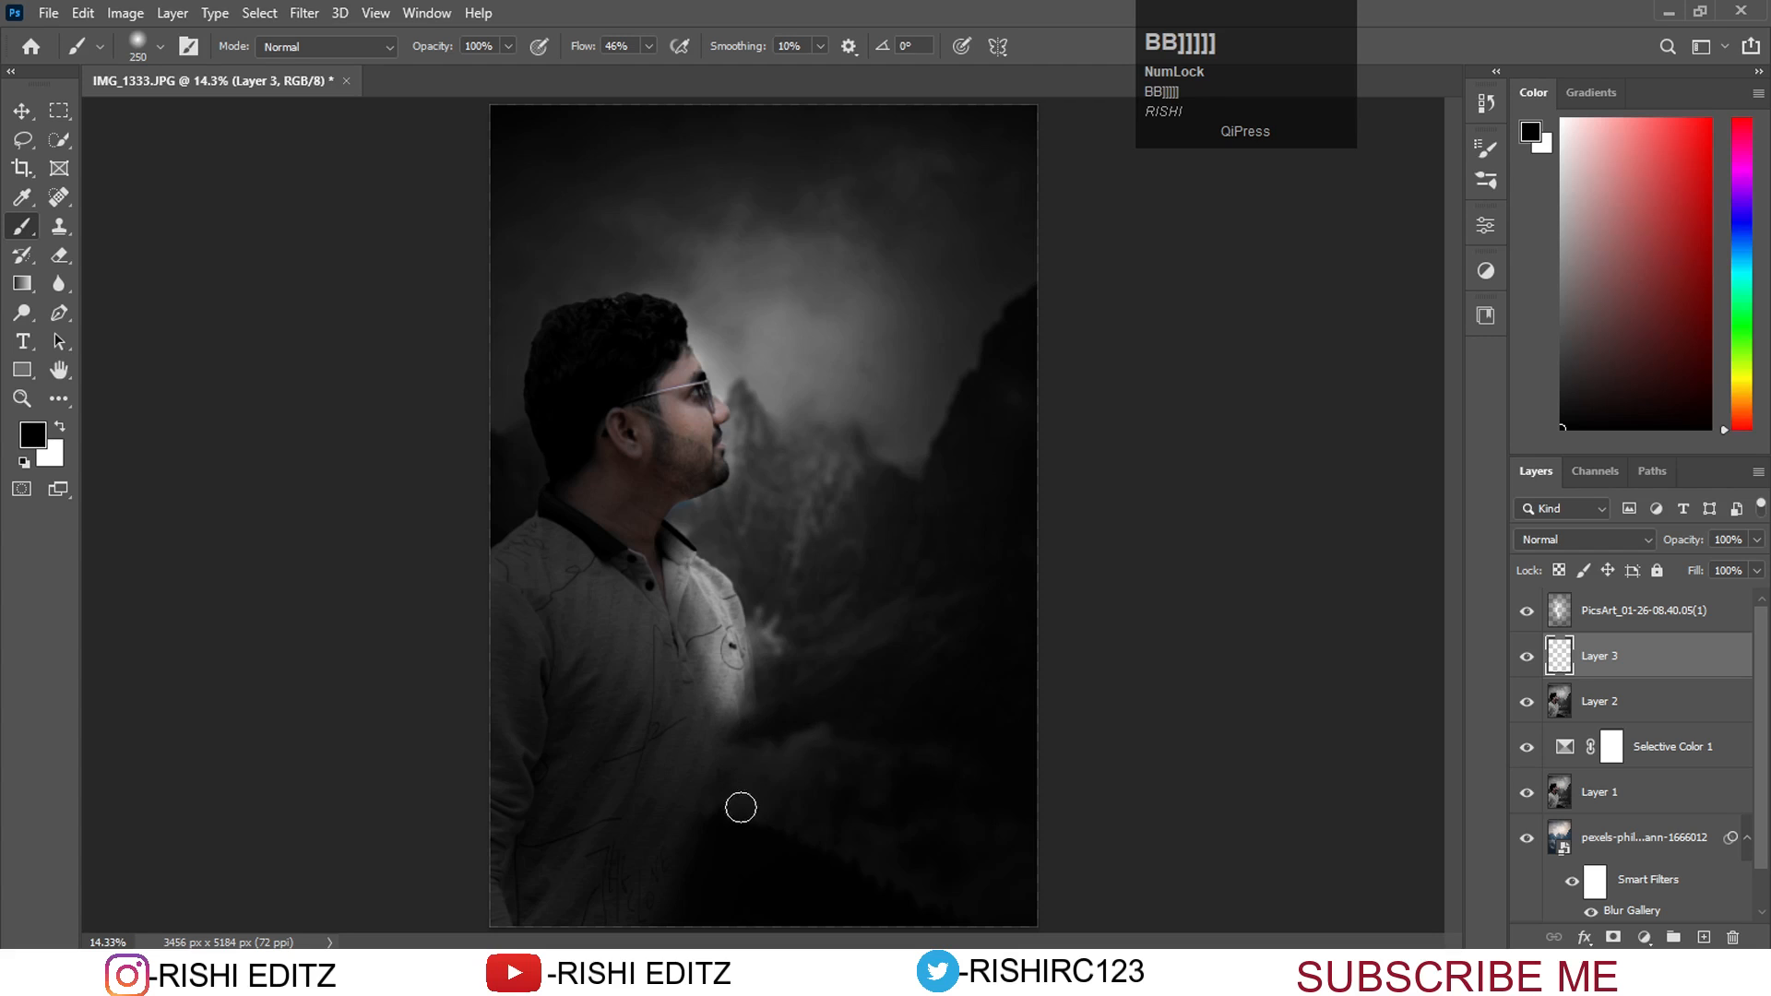
Enlarge the brush to 400 px and paint black over the lower front edge of the shirt on Layer 3.
key(bracketright)
key(bracketright)
mouse_move(712, 870)
mouse_down()
mouse_move(646, 886)
mouse_move(693, 892)
mouse_move(680, 923)
mouse_move(637, 902)
mouse_up()
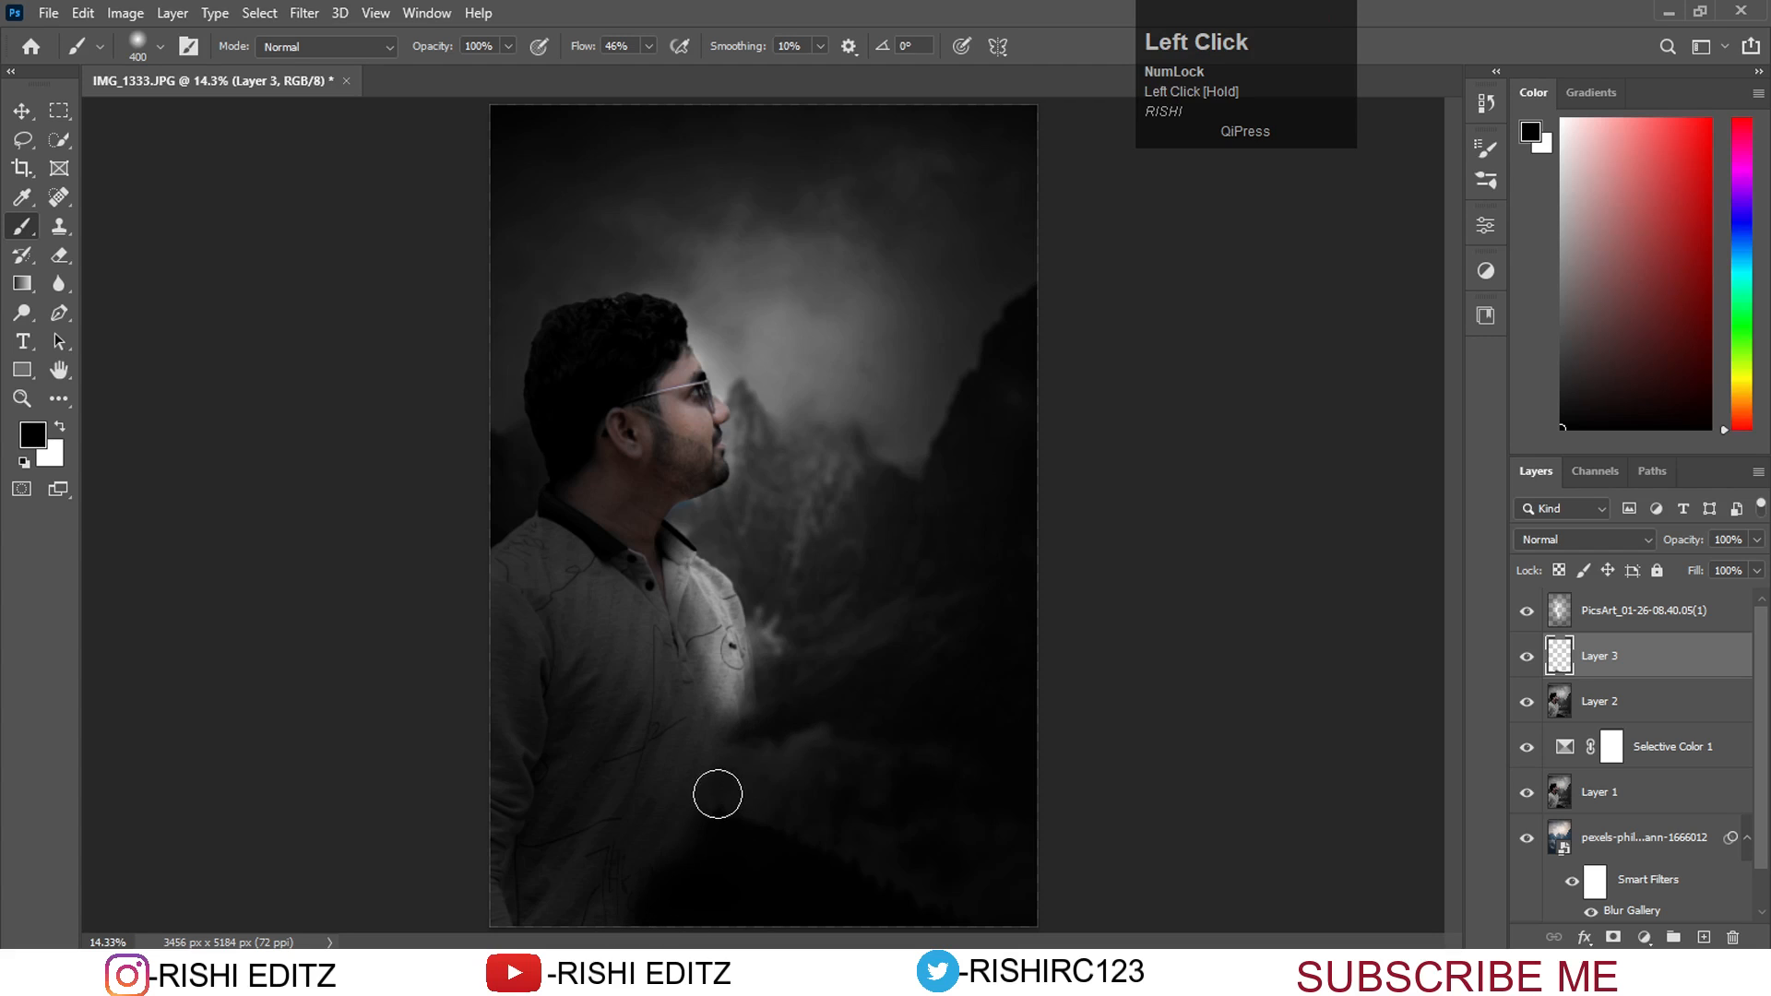
Set Layer 3 to the Screen blend mode at 75% opacity.
click(1565, 546)
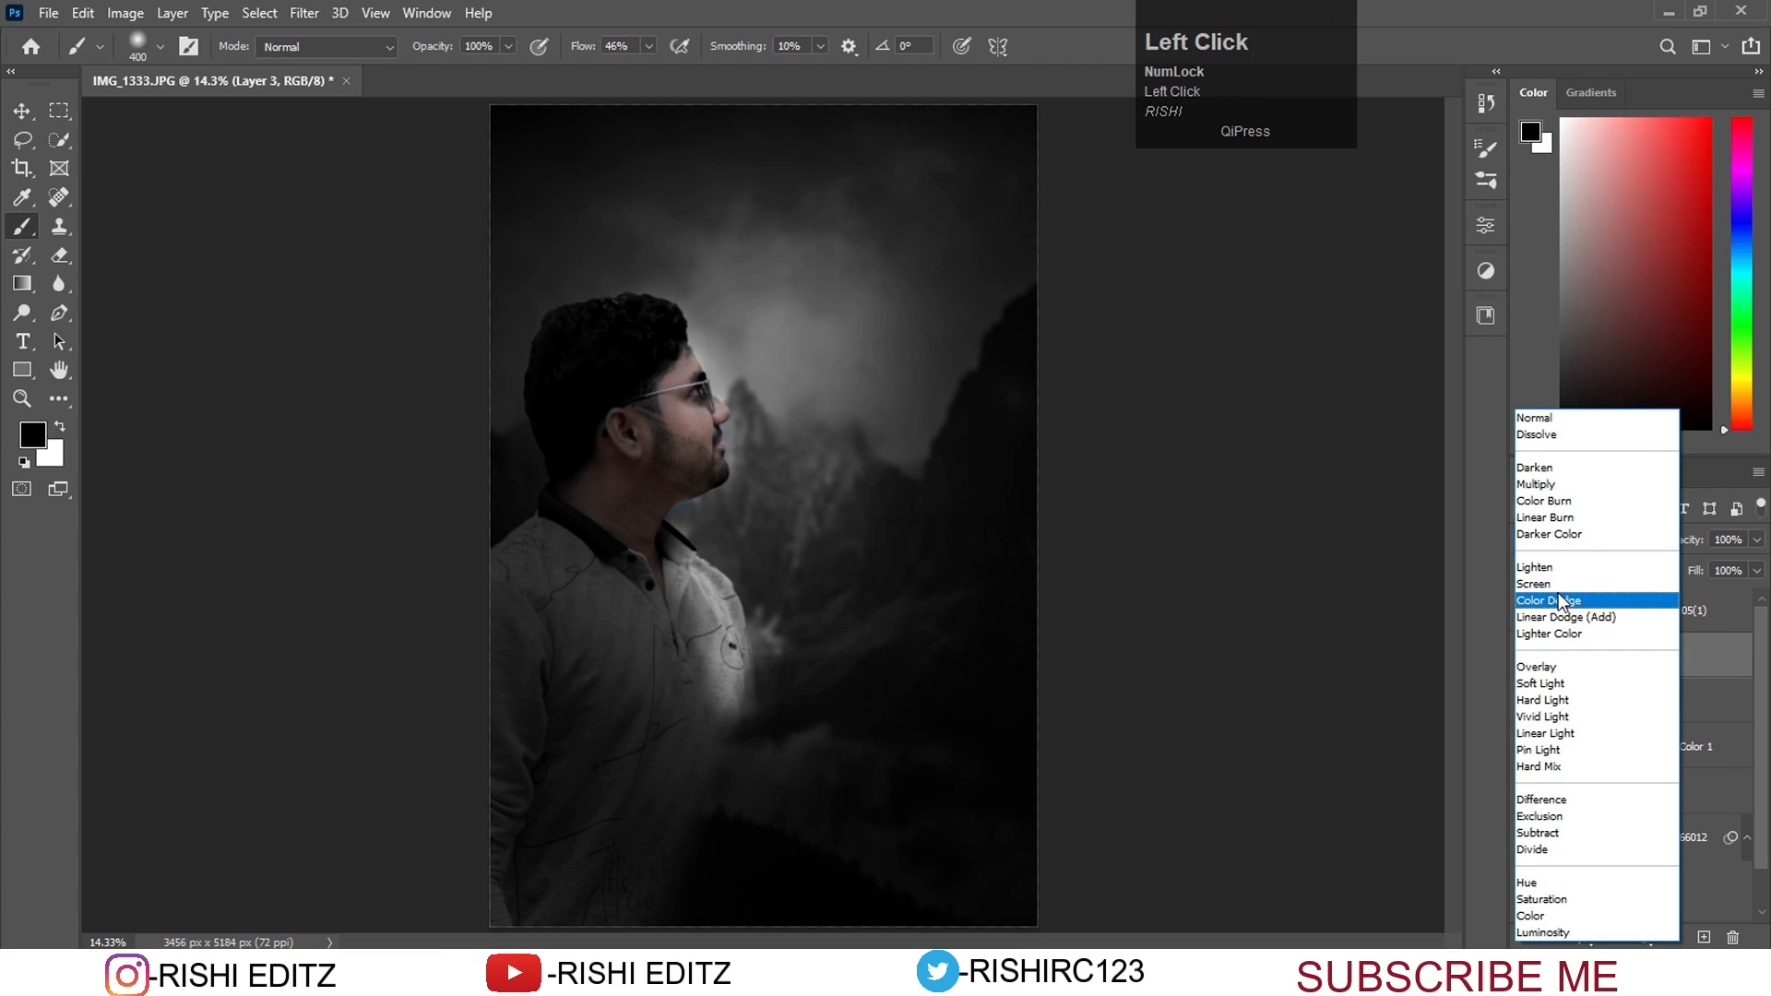
click(1557, 583)
drag(1699, 546, 1671, 544)
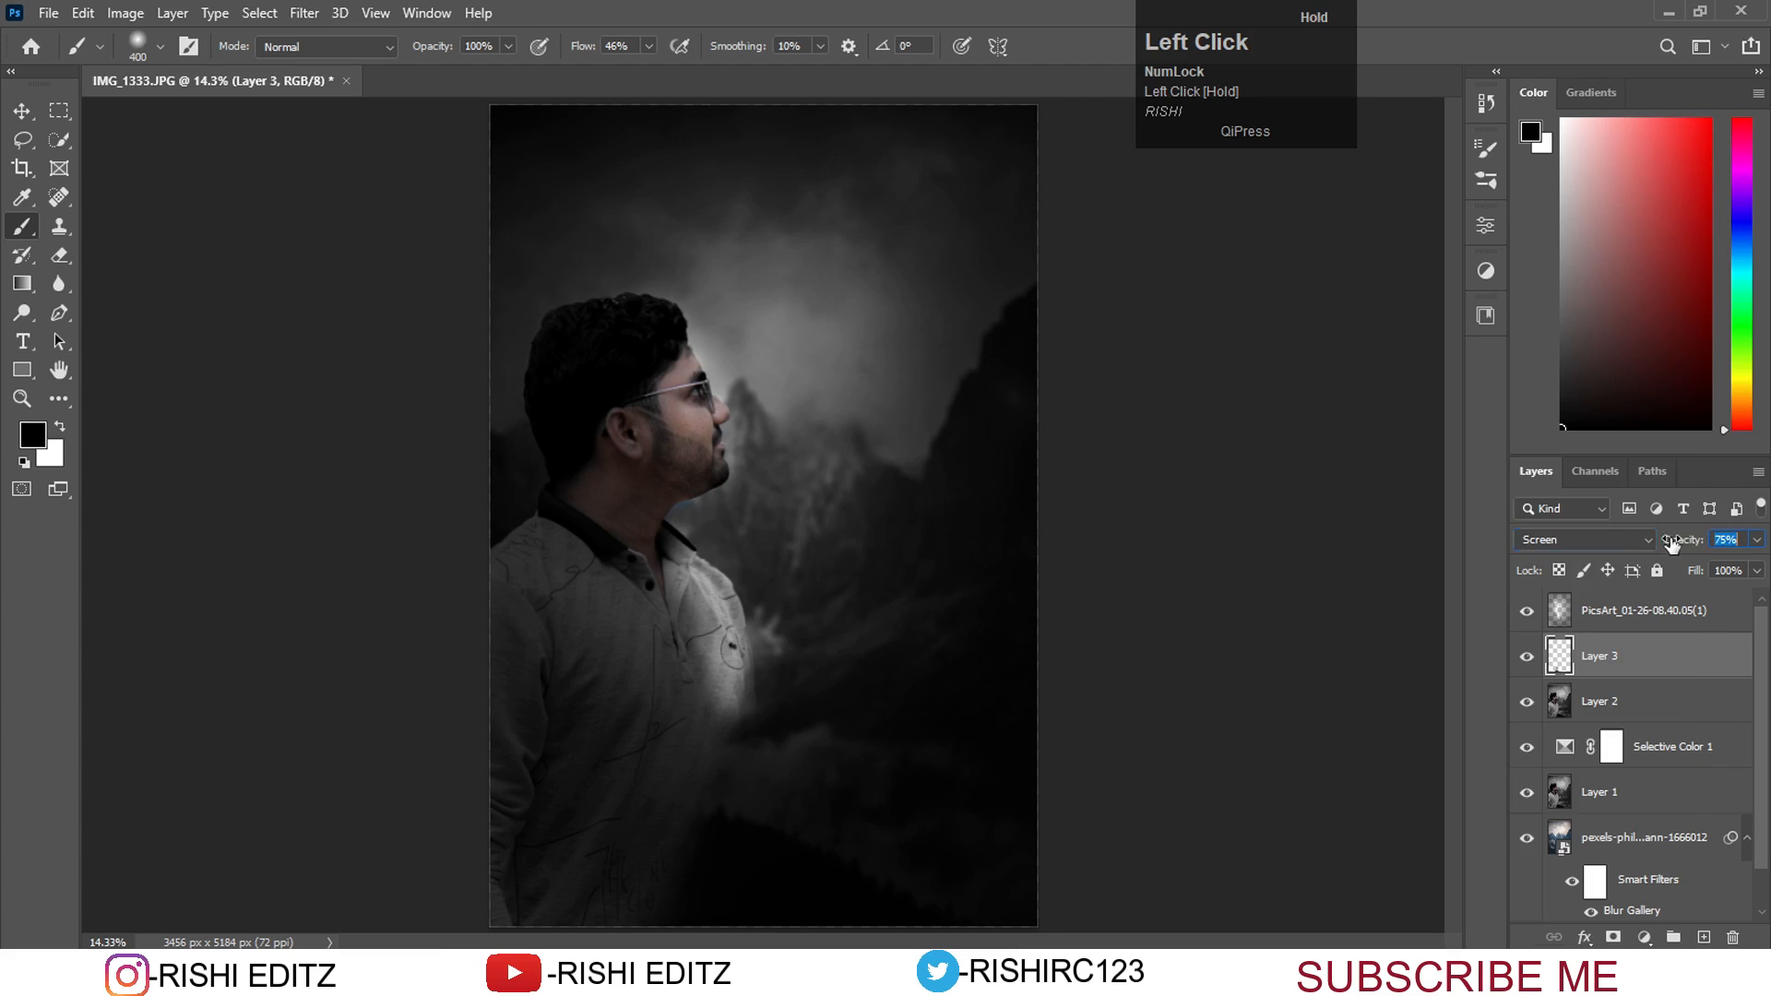
Brush black along the lower shirt edge on Layer 3, raising the brush flow to 61% and the layer opacity to 86%.
mouse_move(649, 922)
mouse_down()
mouse_move(607, 929)
mouse_move(713, 815)
mouse_move(744, 711)
mouse_move(679, 817)
mouse_move(732, 765)
mouse_move(726, 740)
mouse_move(642, 896)
mouse_move(652, 837)
mouse_up()
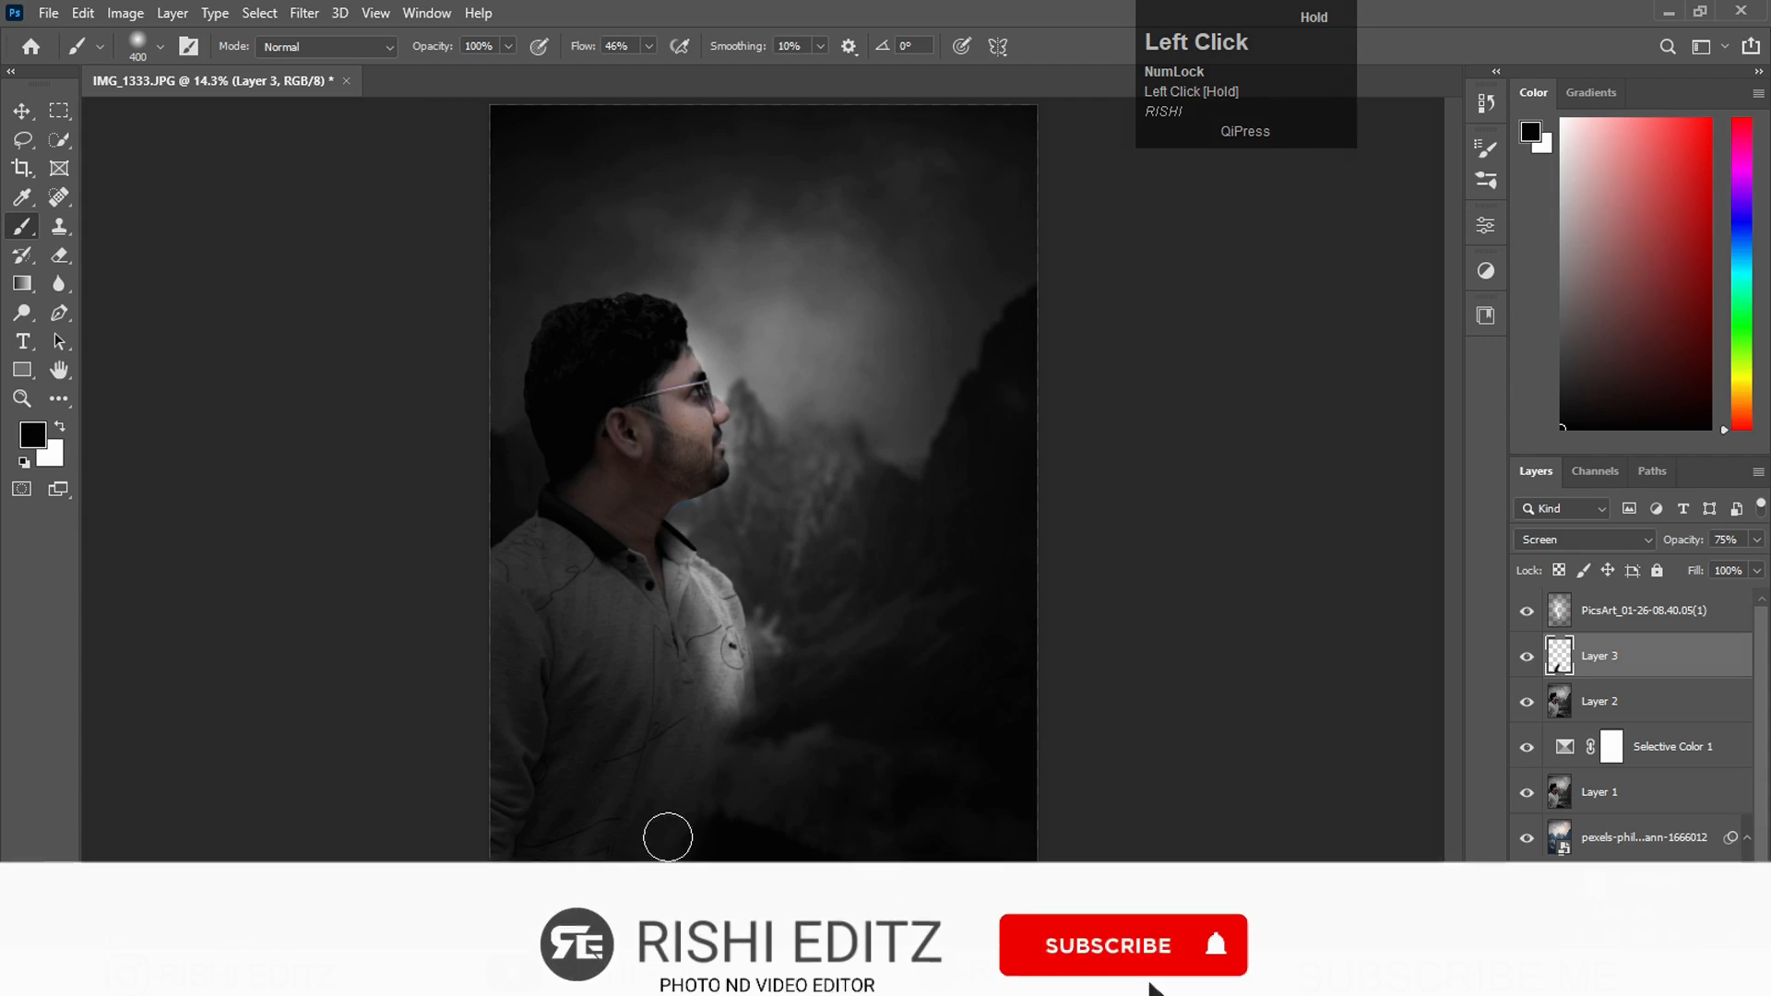
drag(584, 50, 599, 52)
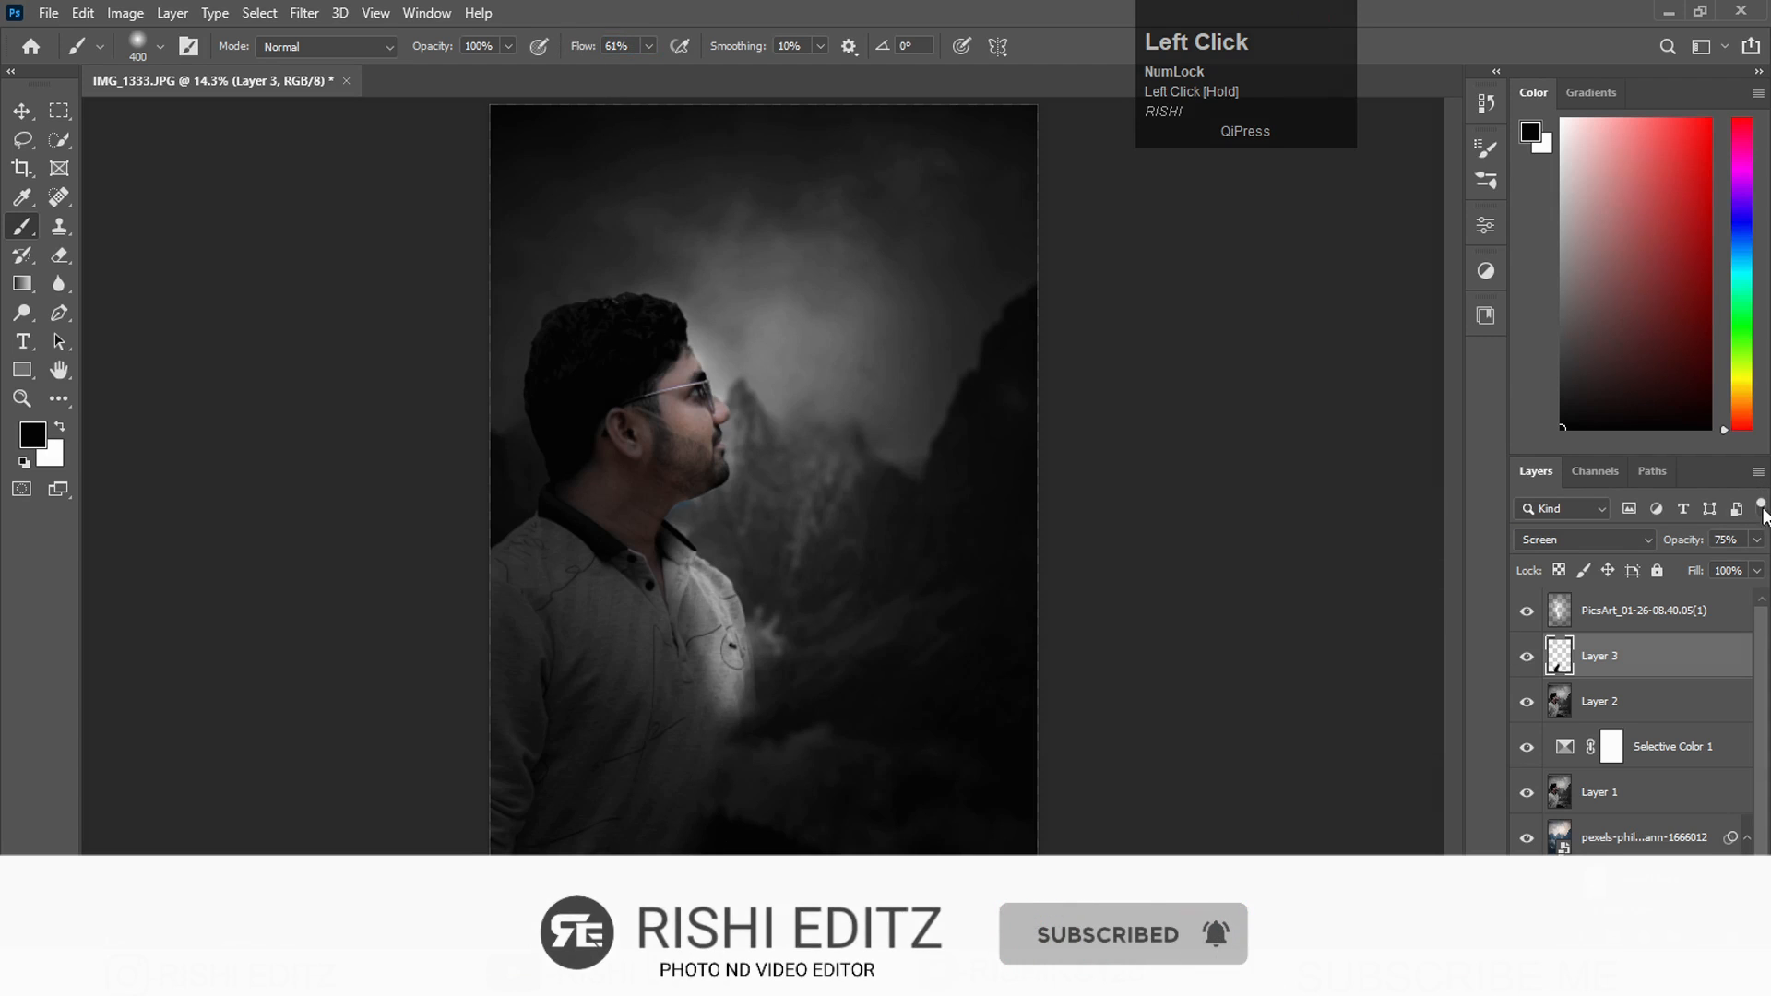
drag(1682, 542, 1693, 543)
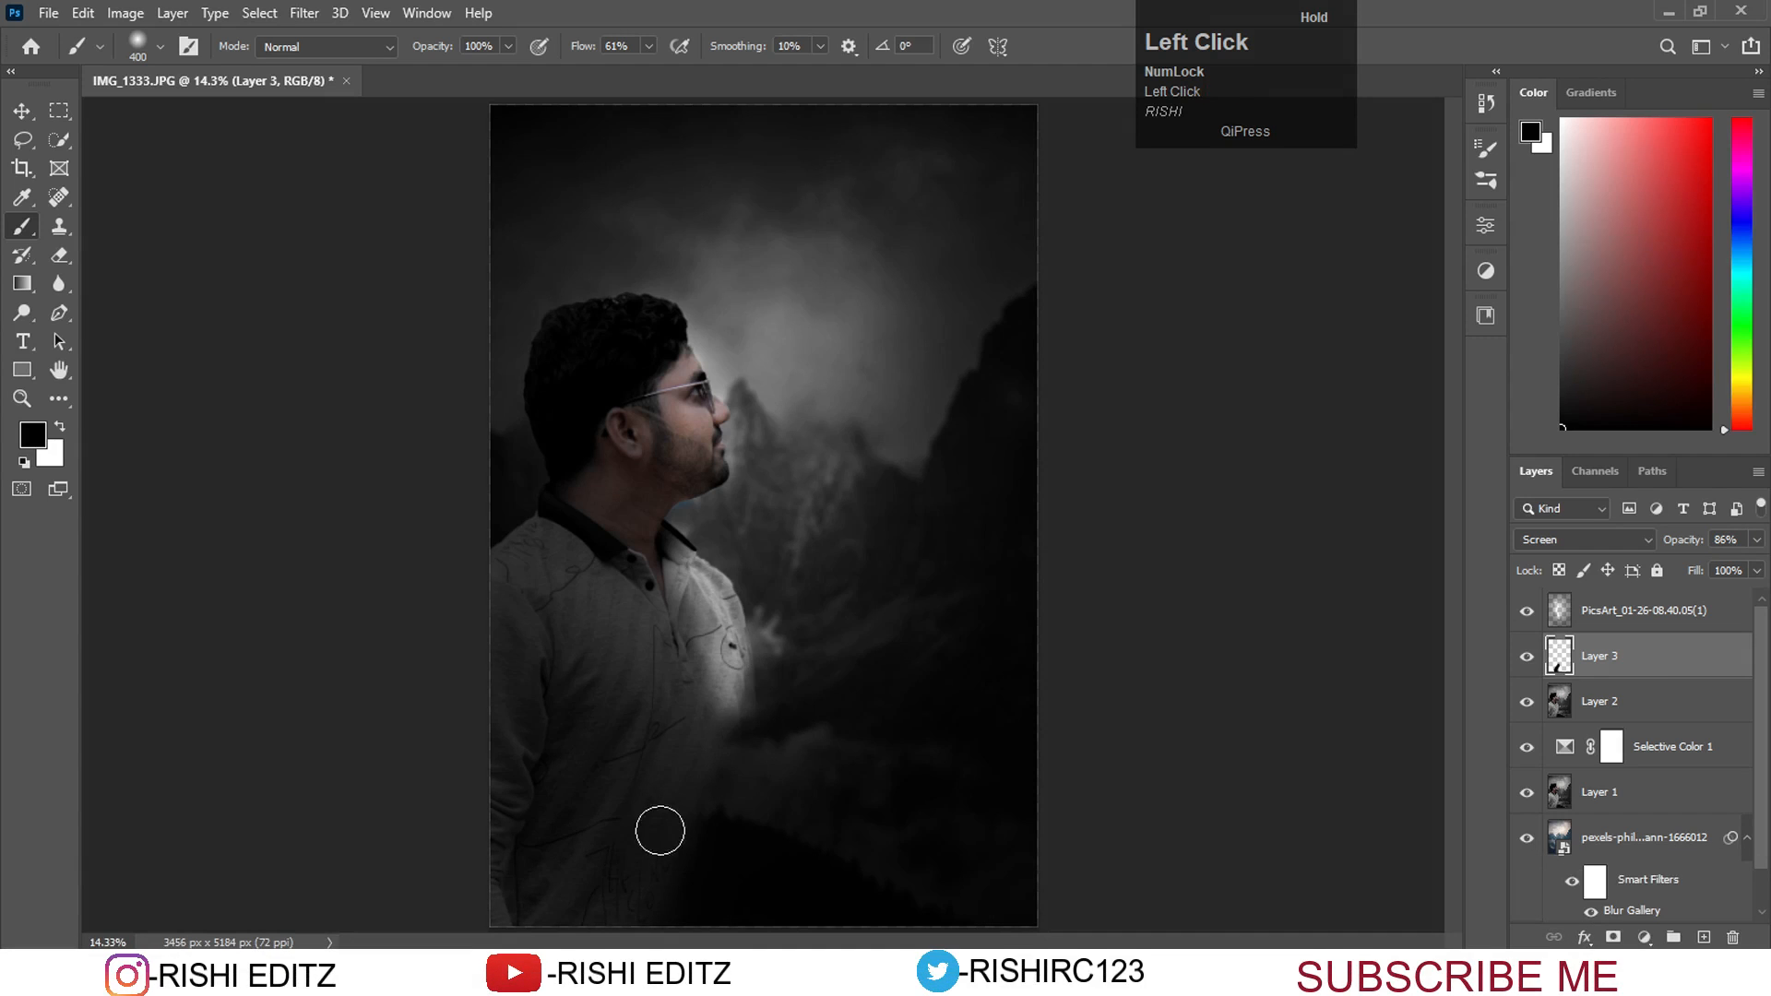
mouse_move(757, 746)
mouse_down()
mouse_move(778, 666)
mouse_move(848, 697)
mouse_move(824, 654)
mouse_up()
Duplicate the PicsArt_01-26-08.40.05(1) overlay layer.
click(1719, 620)
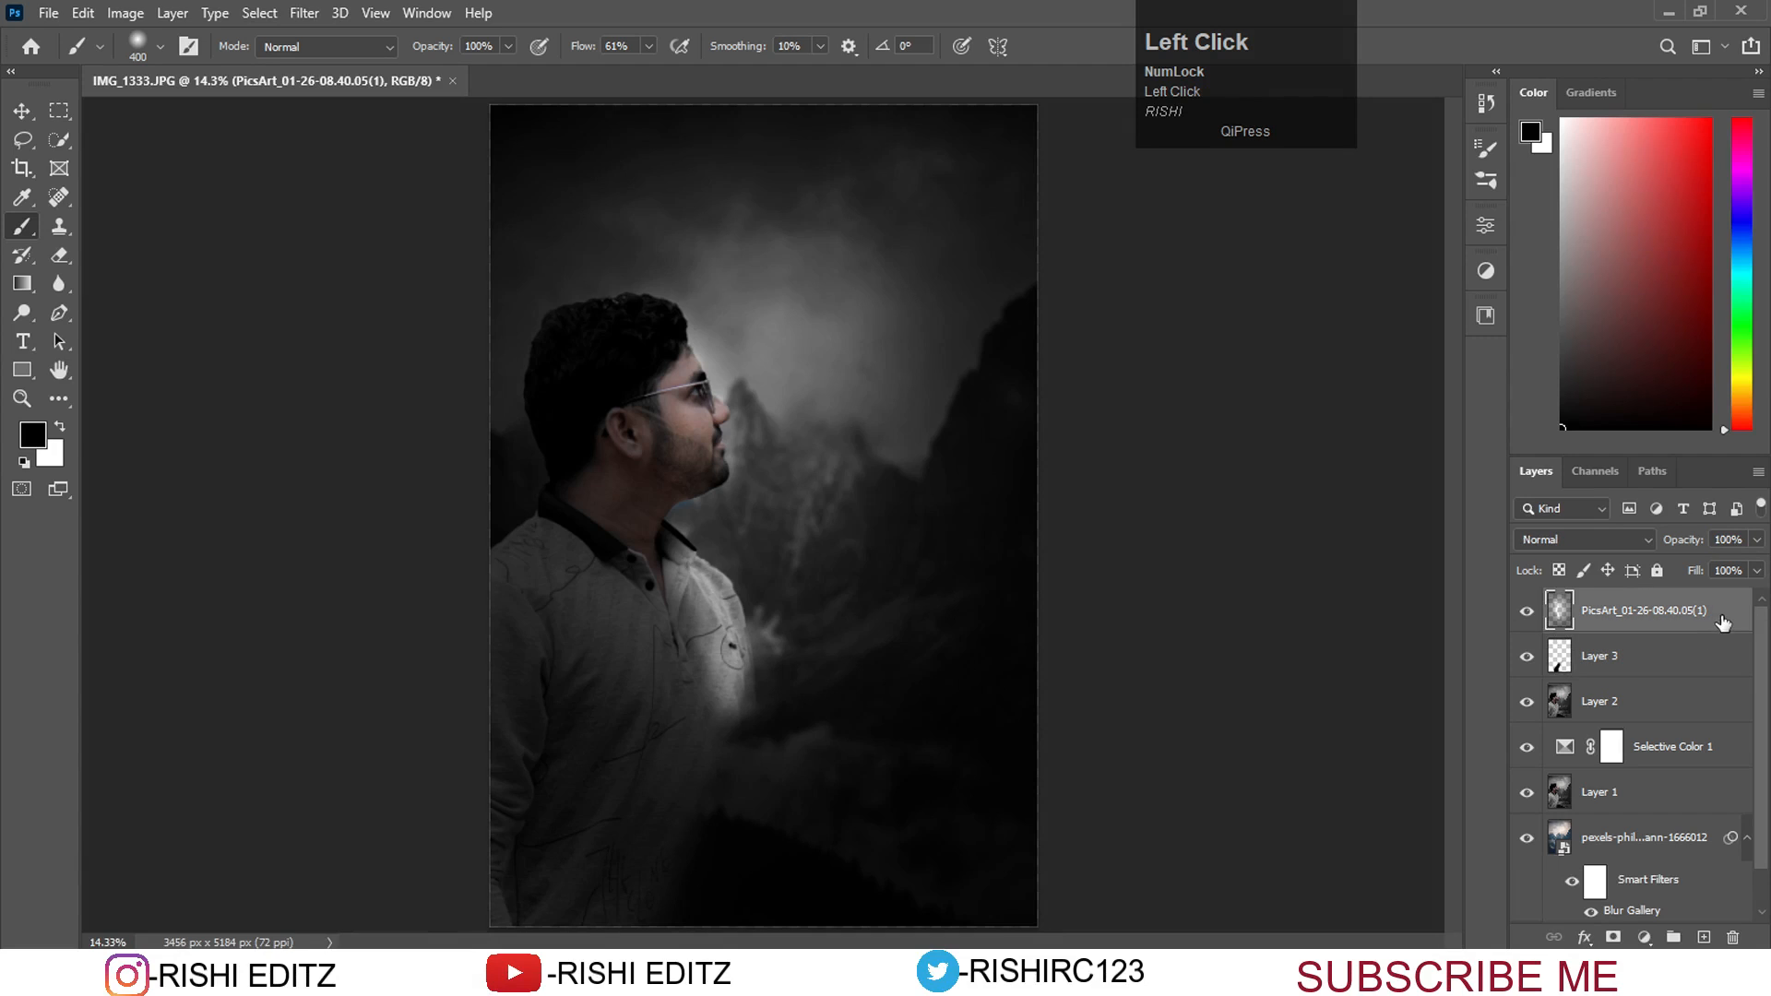
click(1701, 663)
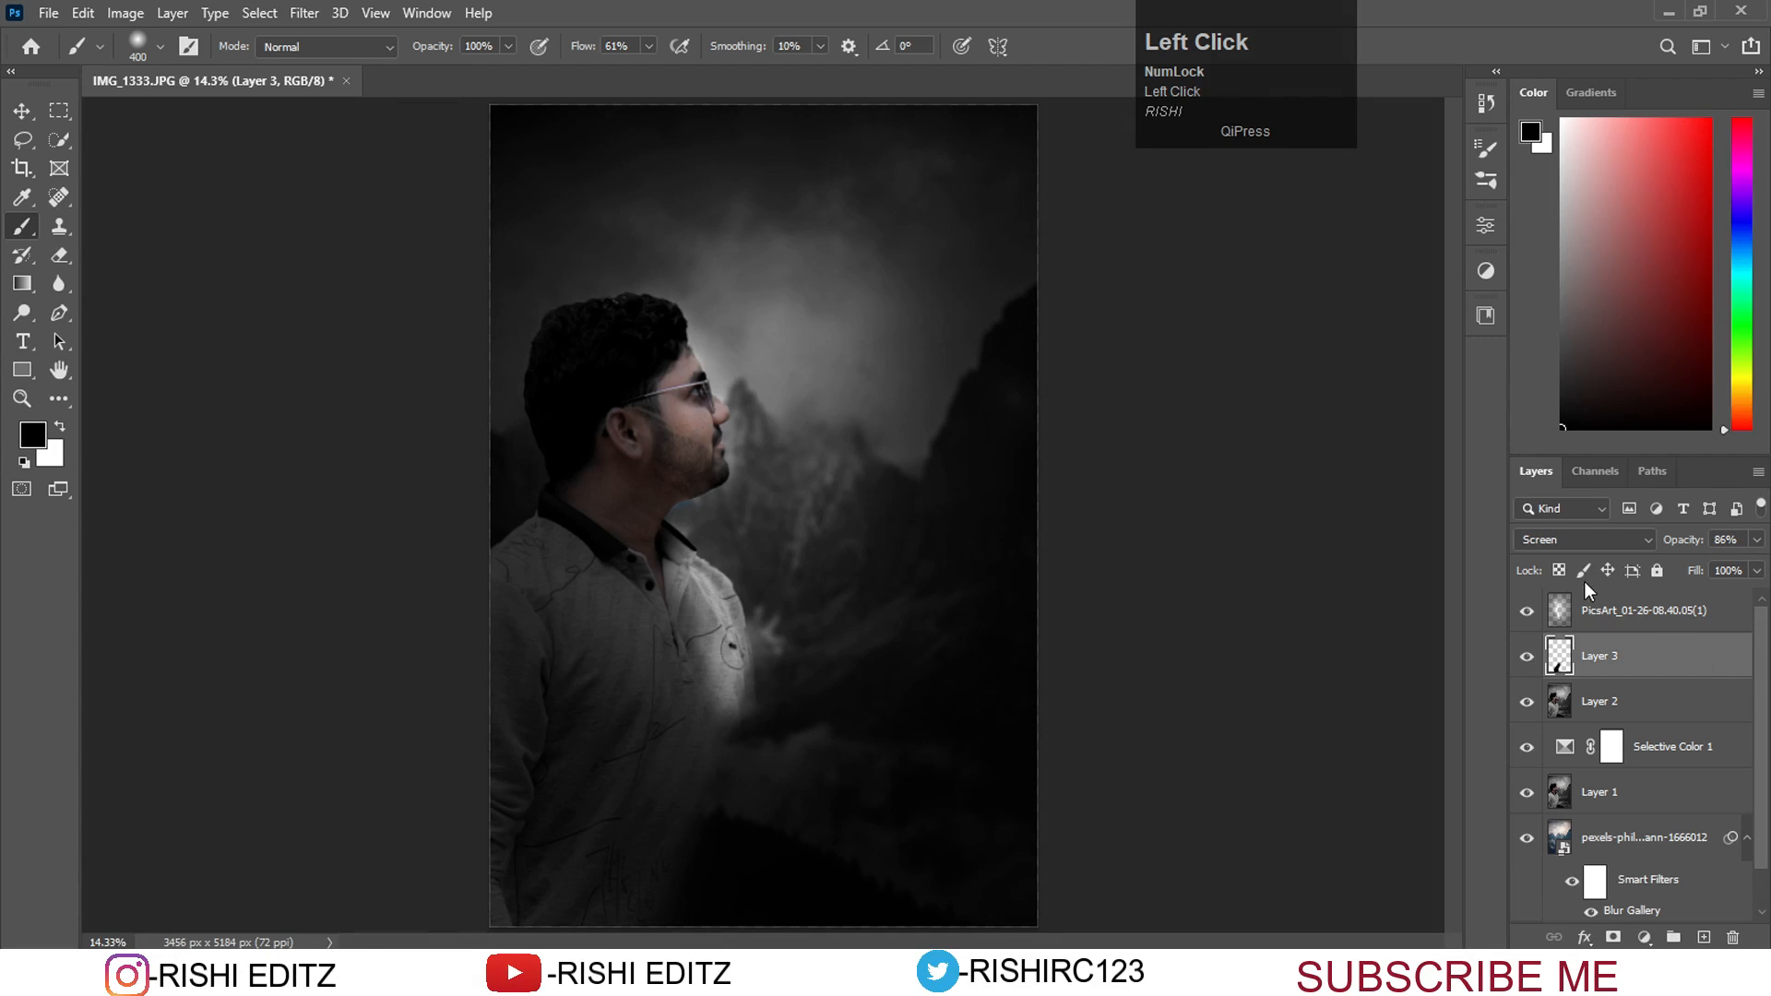
click(1623, 618)
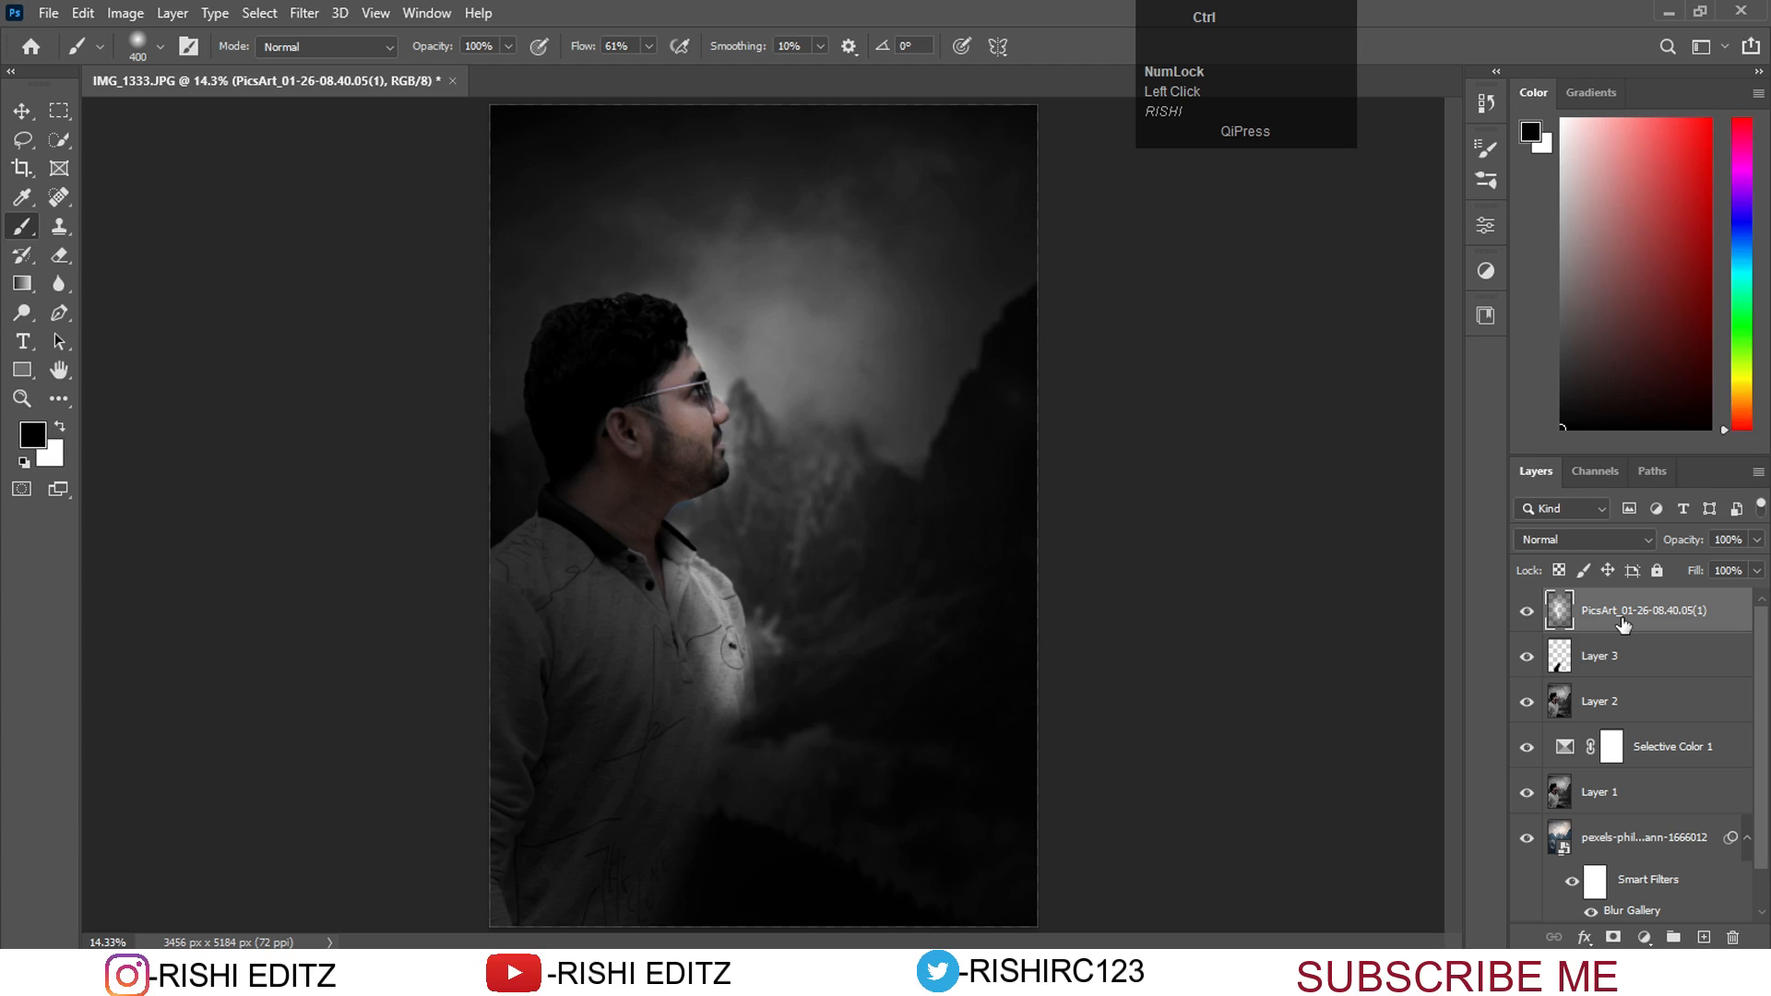
key(ctrl+j)
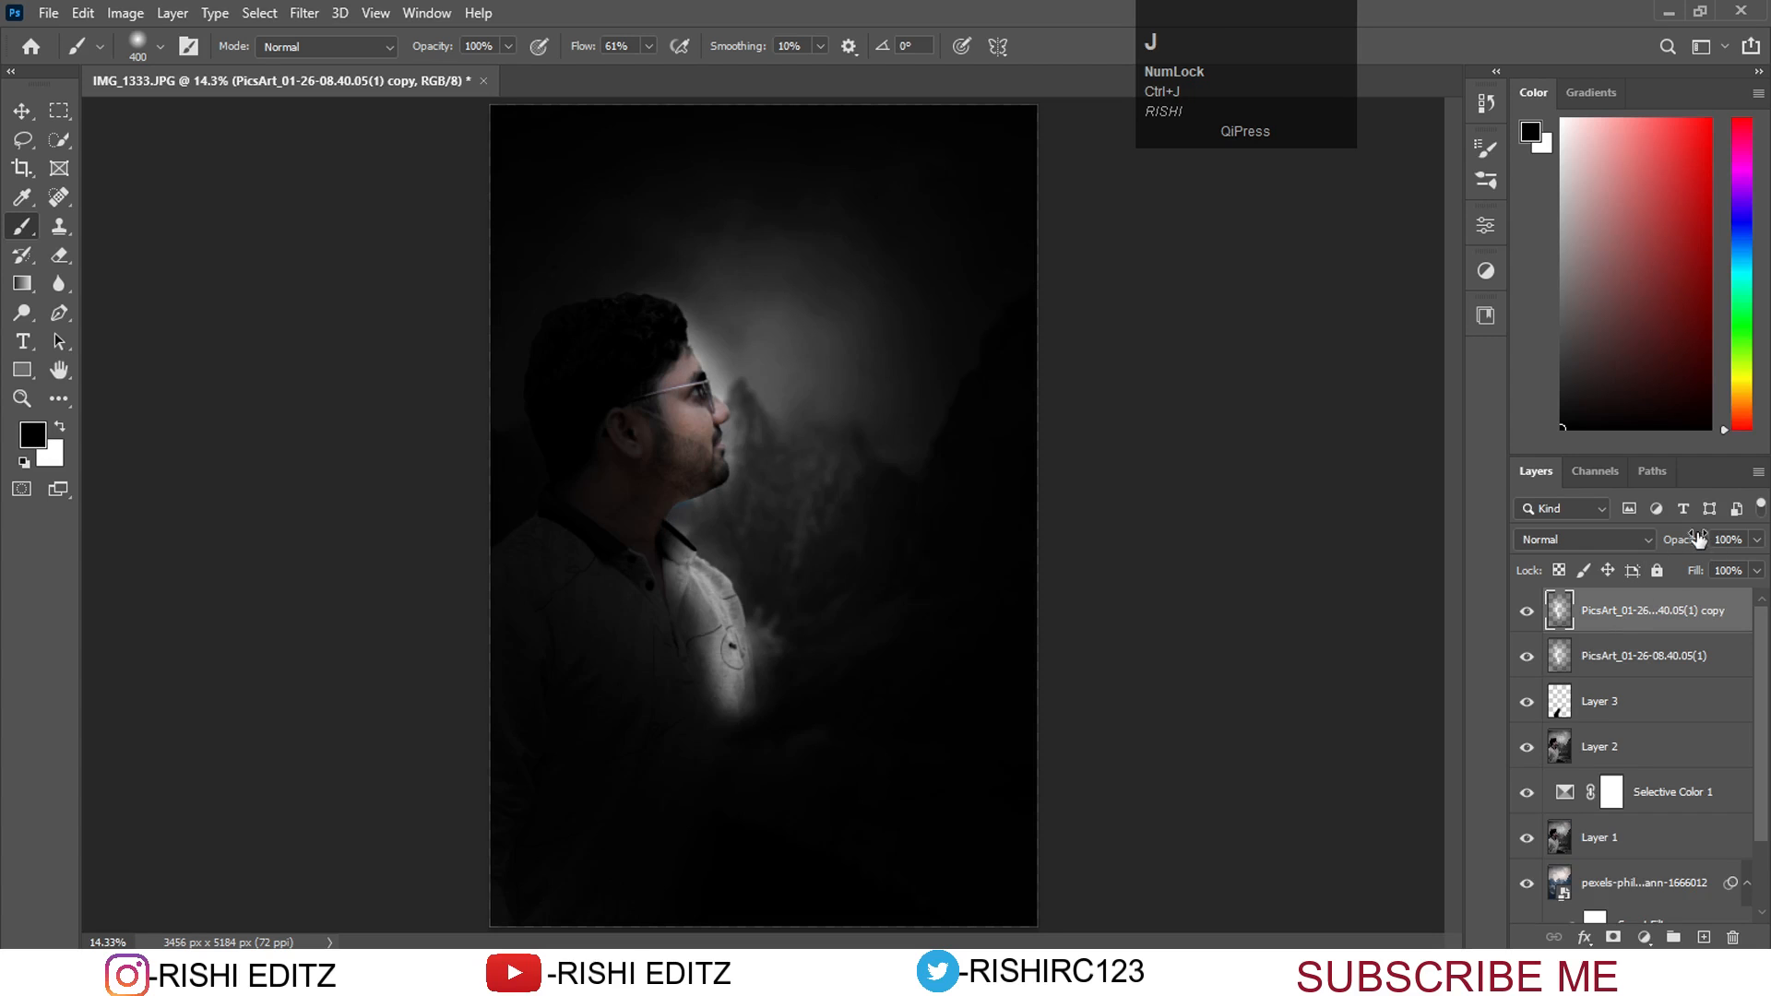
Lower the duplicated overlay's opacity to 13% and merge it with the original PicsArt overlay.
mouse_move(1697, 537)
mouse_down()
mouse_move(1663, 542)
mouse_move(1698, 540)
mouse_up()
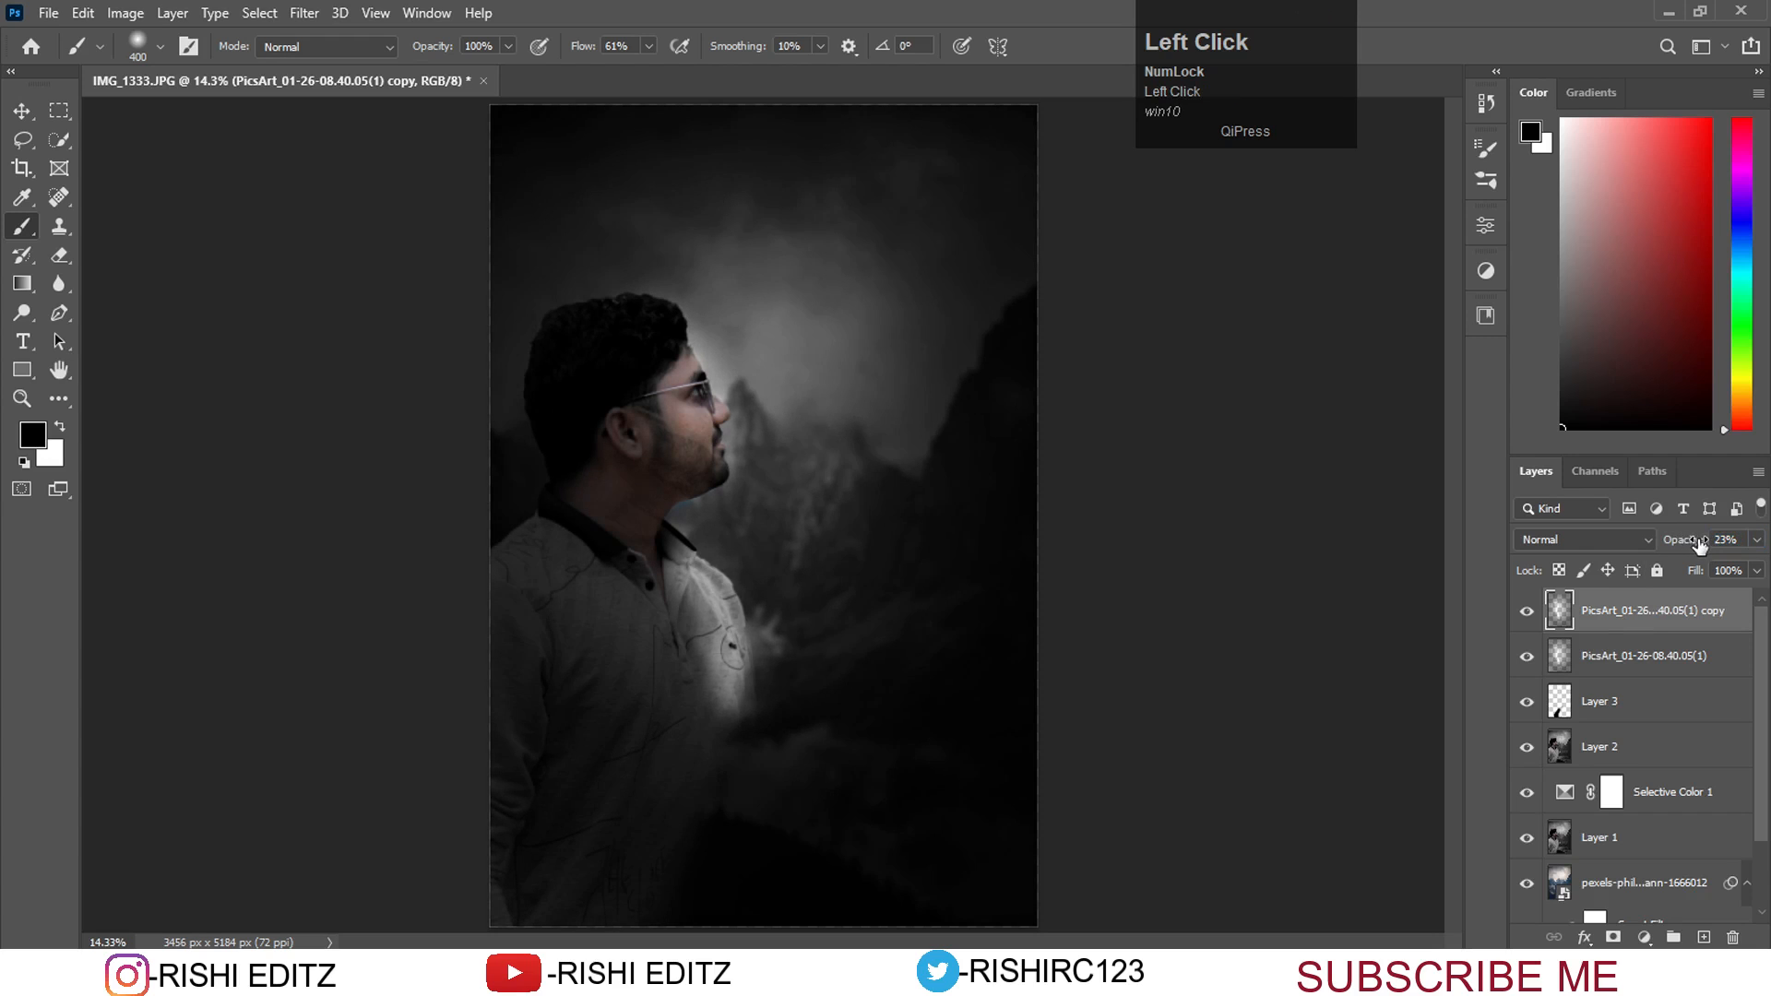
drag(1686, 546, 1682, 548)
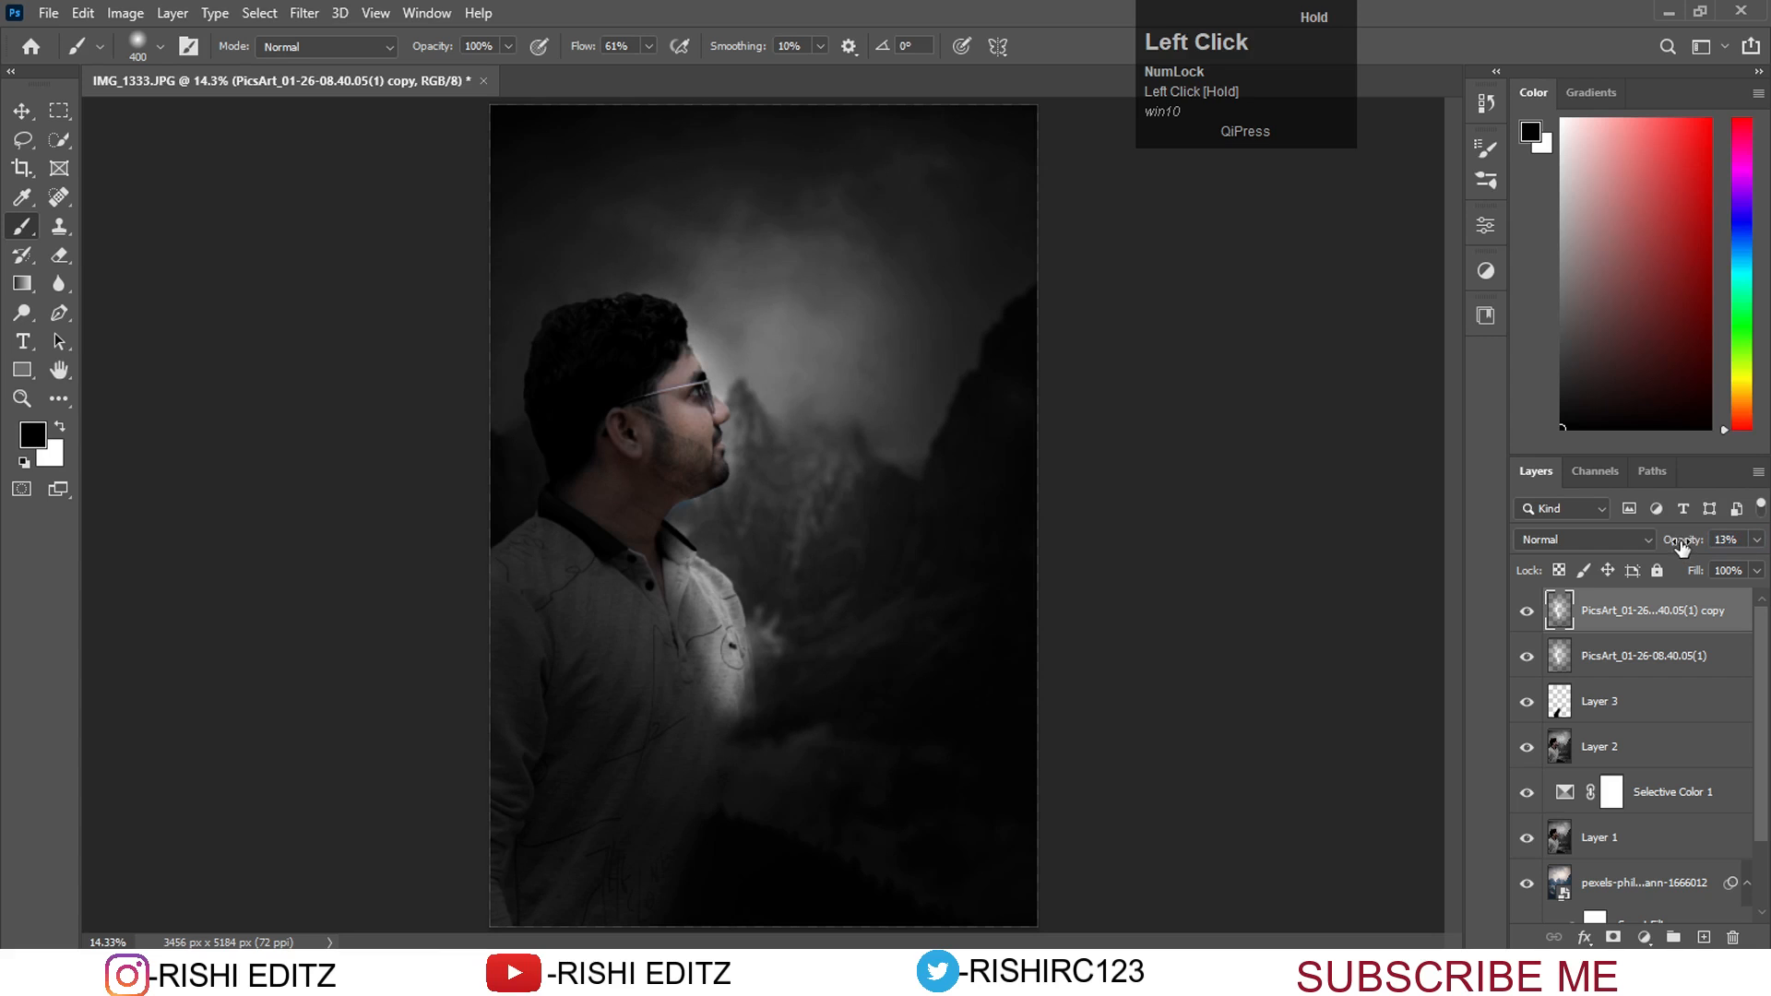
shift+click(1729, 643)
key(ctrl+e)
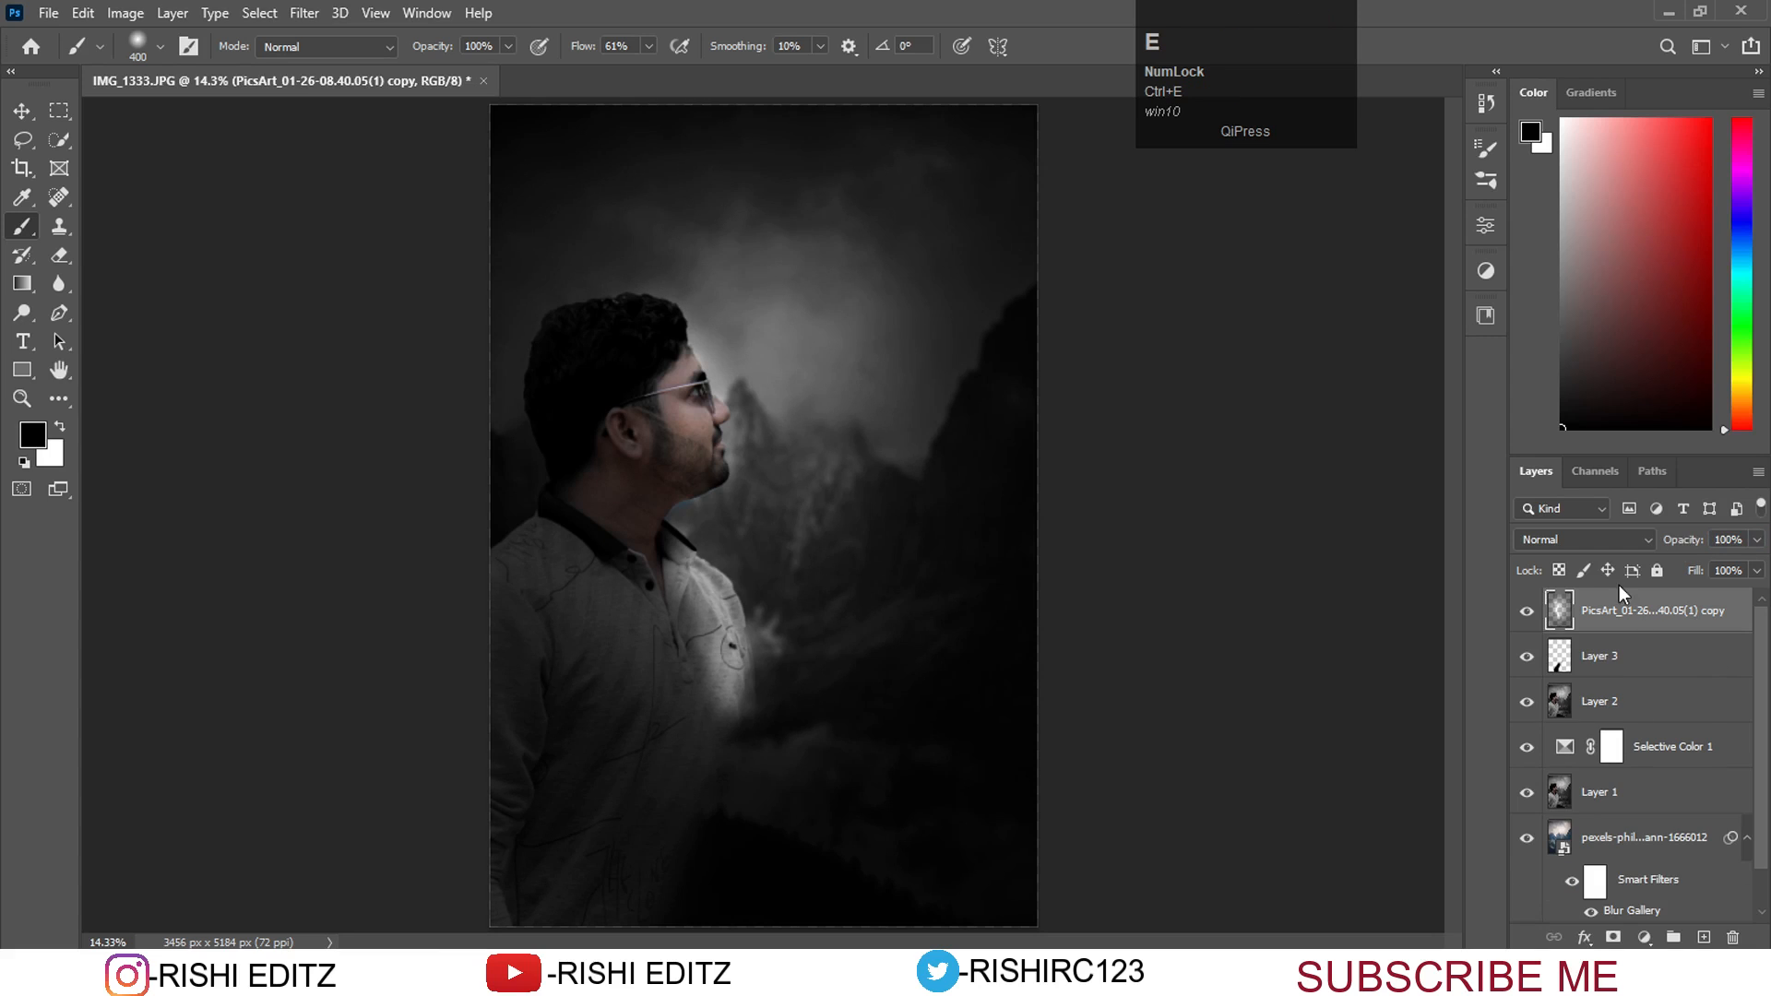
Try the Screen blend mode on the merged overlay and return it to Normal.
click(1592, 544)
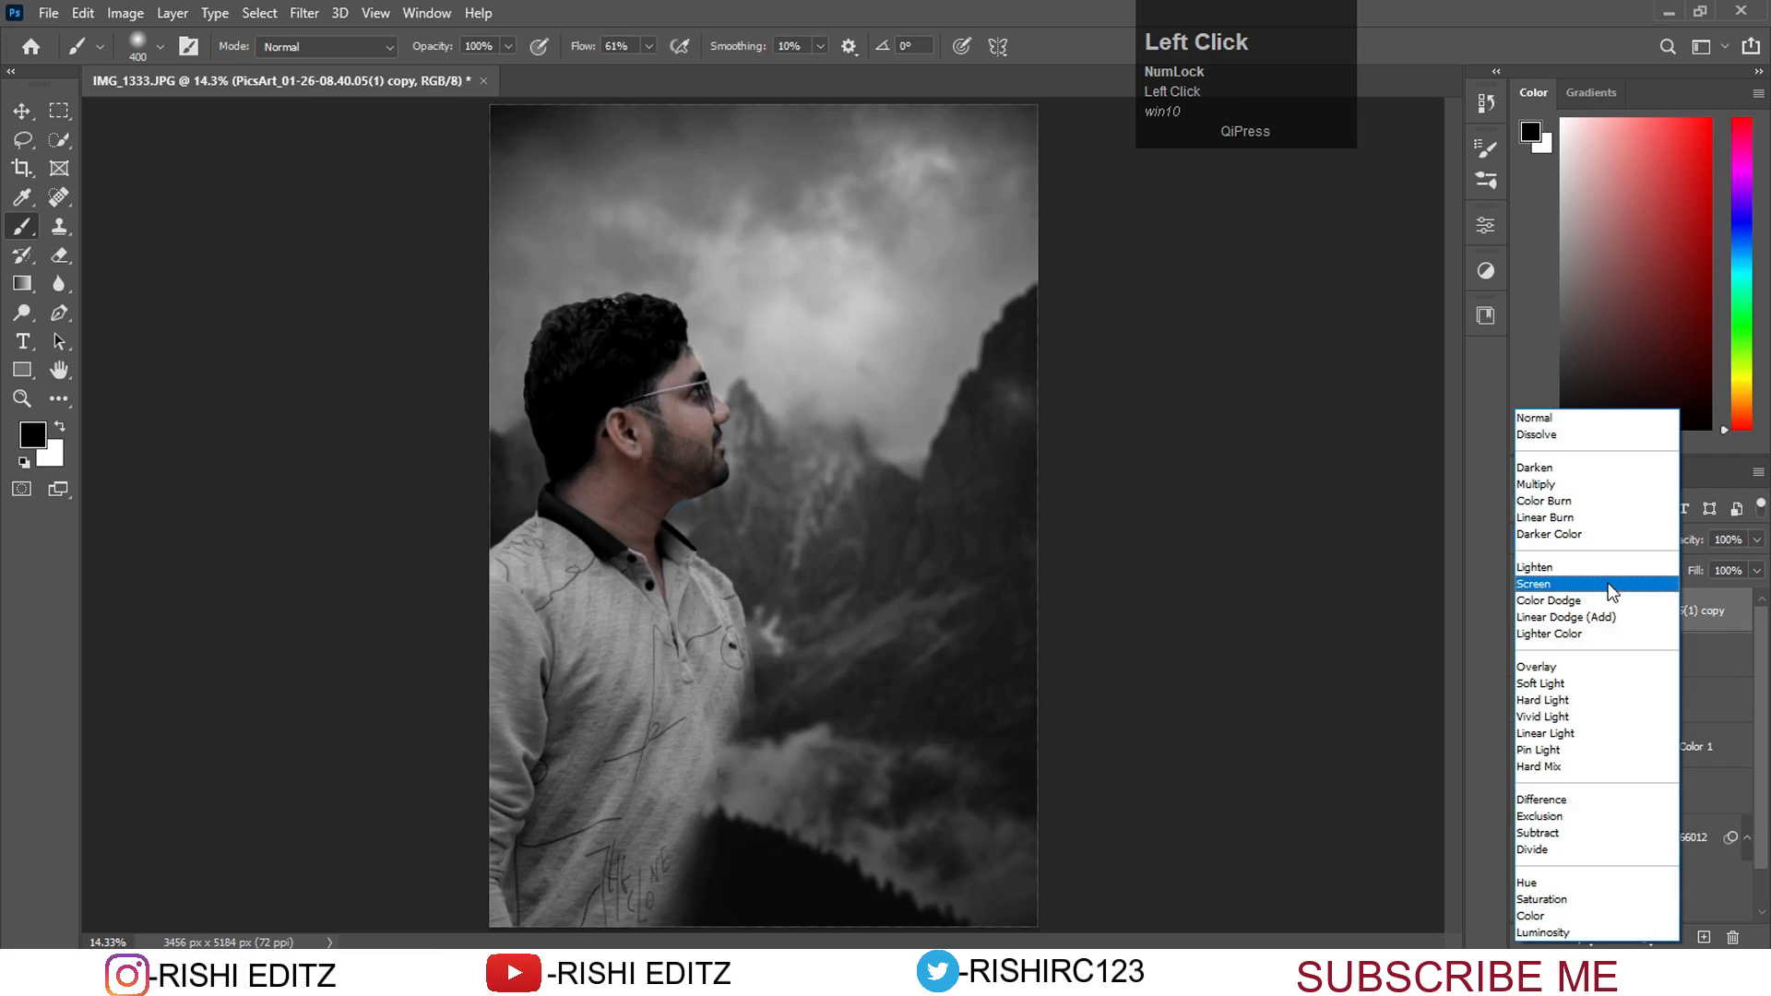
click(1607, 583)
click(1601, 547)
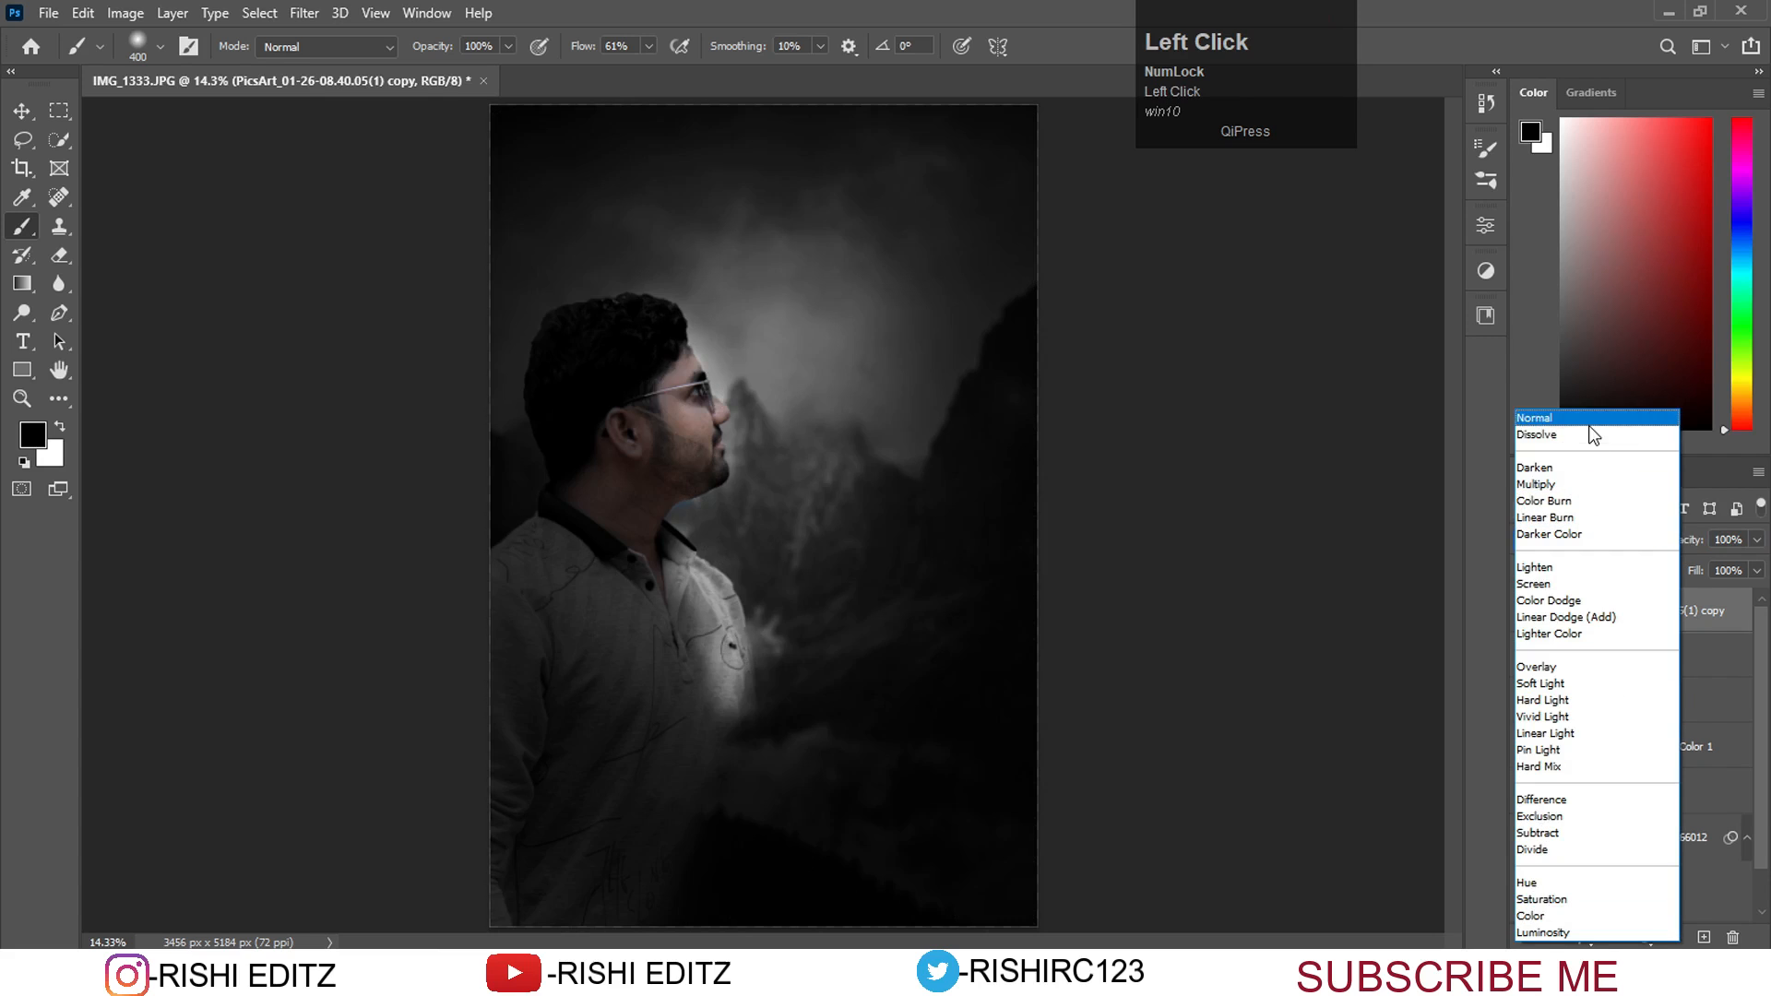
click(1586, 417)
right_click(832, 487)
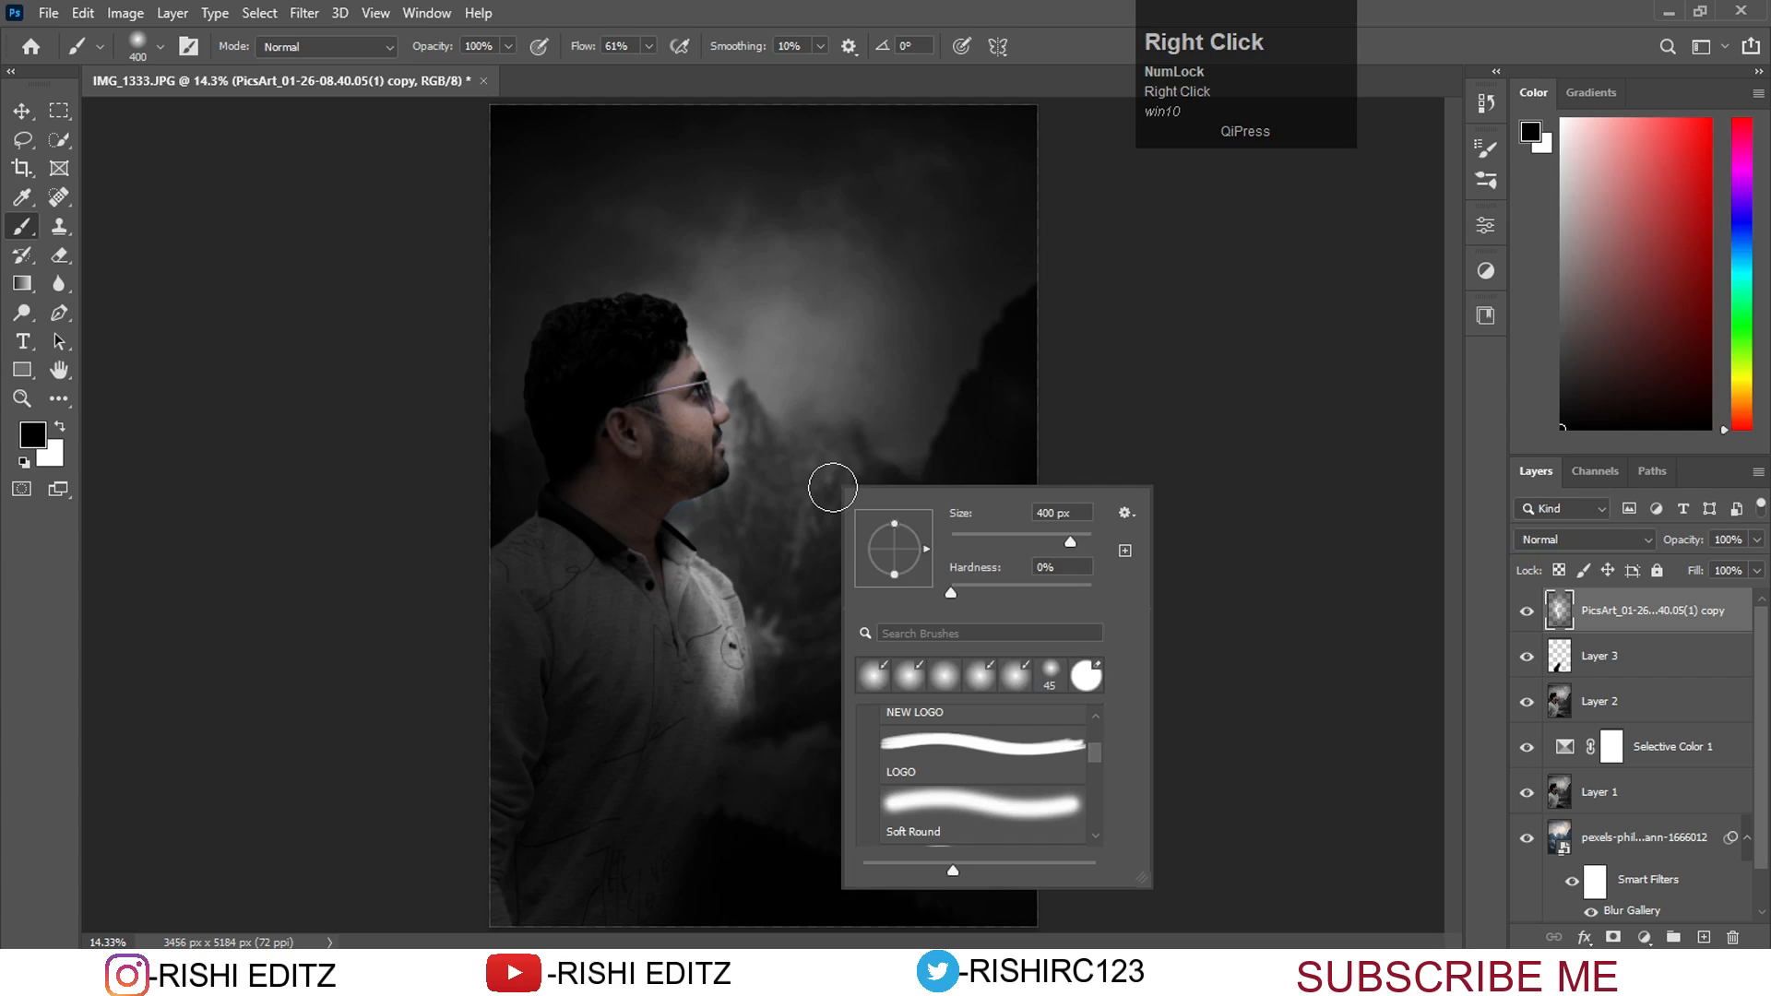
key(z)
click(832, 487)
key(z)
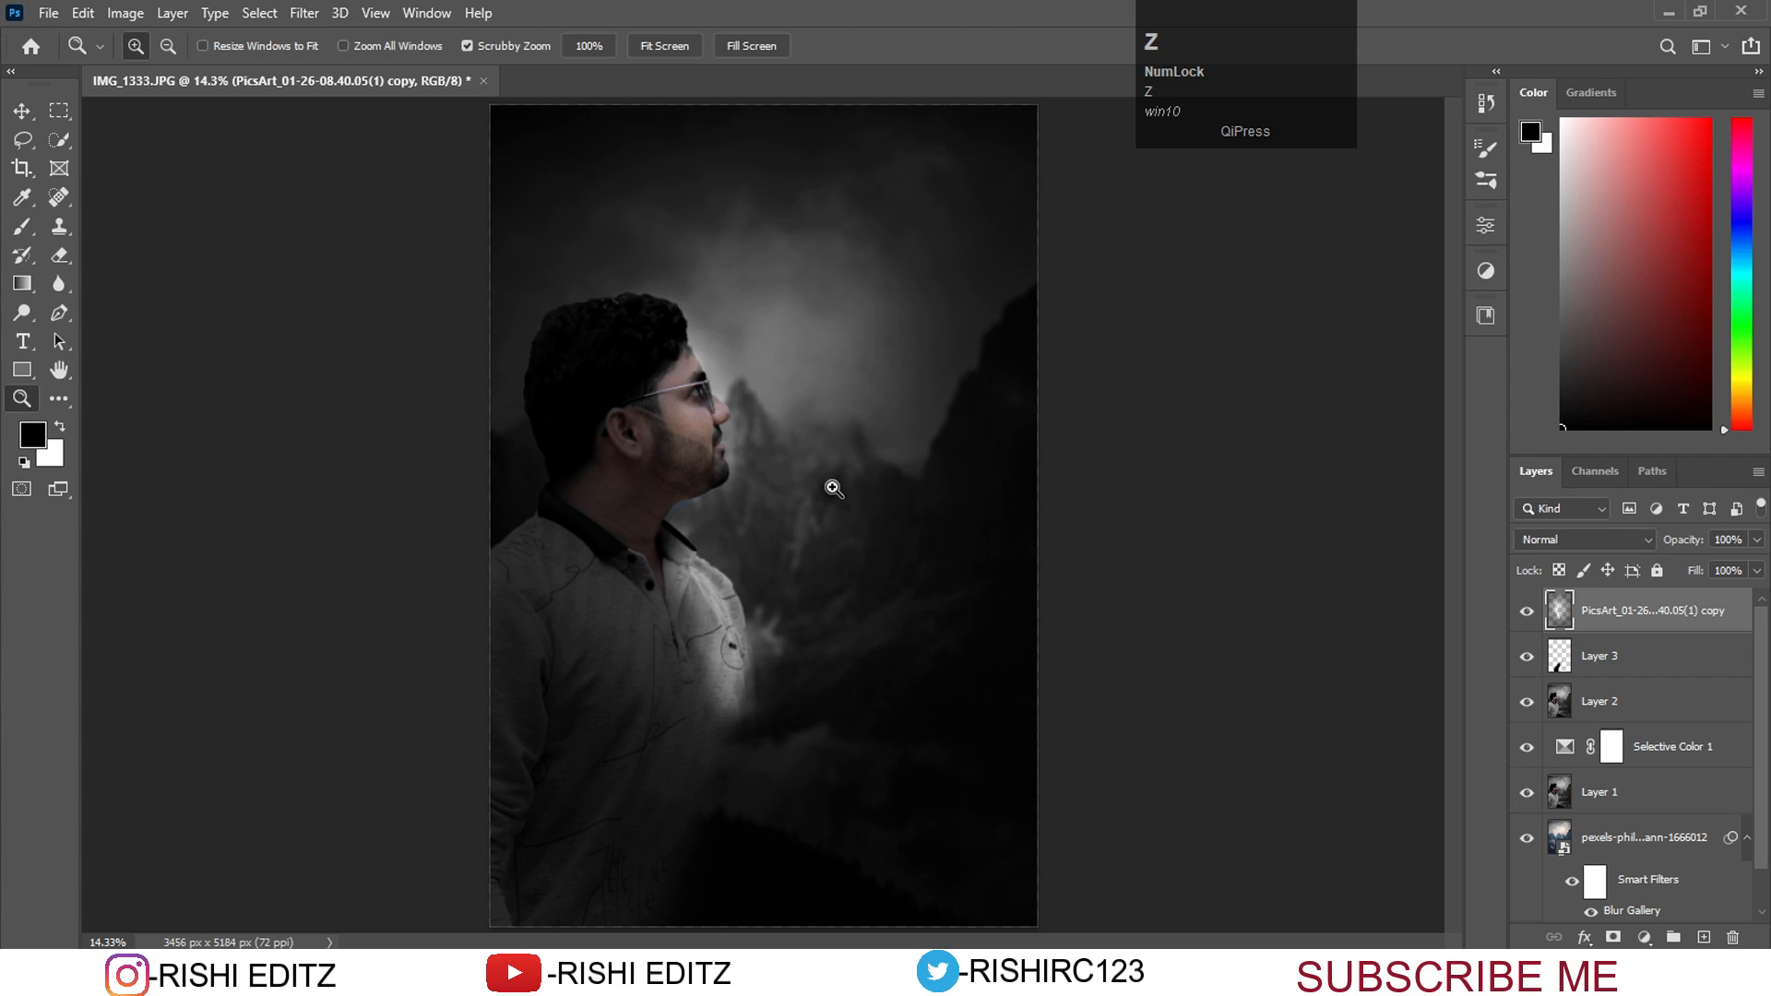
right_click(832, 487)
key(ctrl+z)
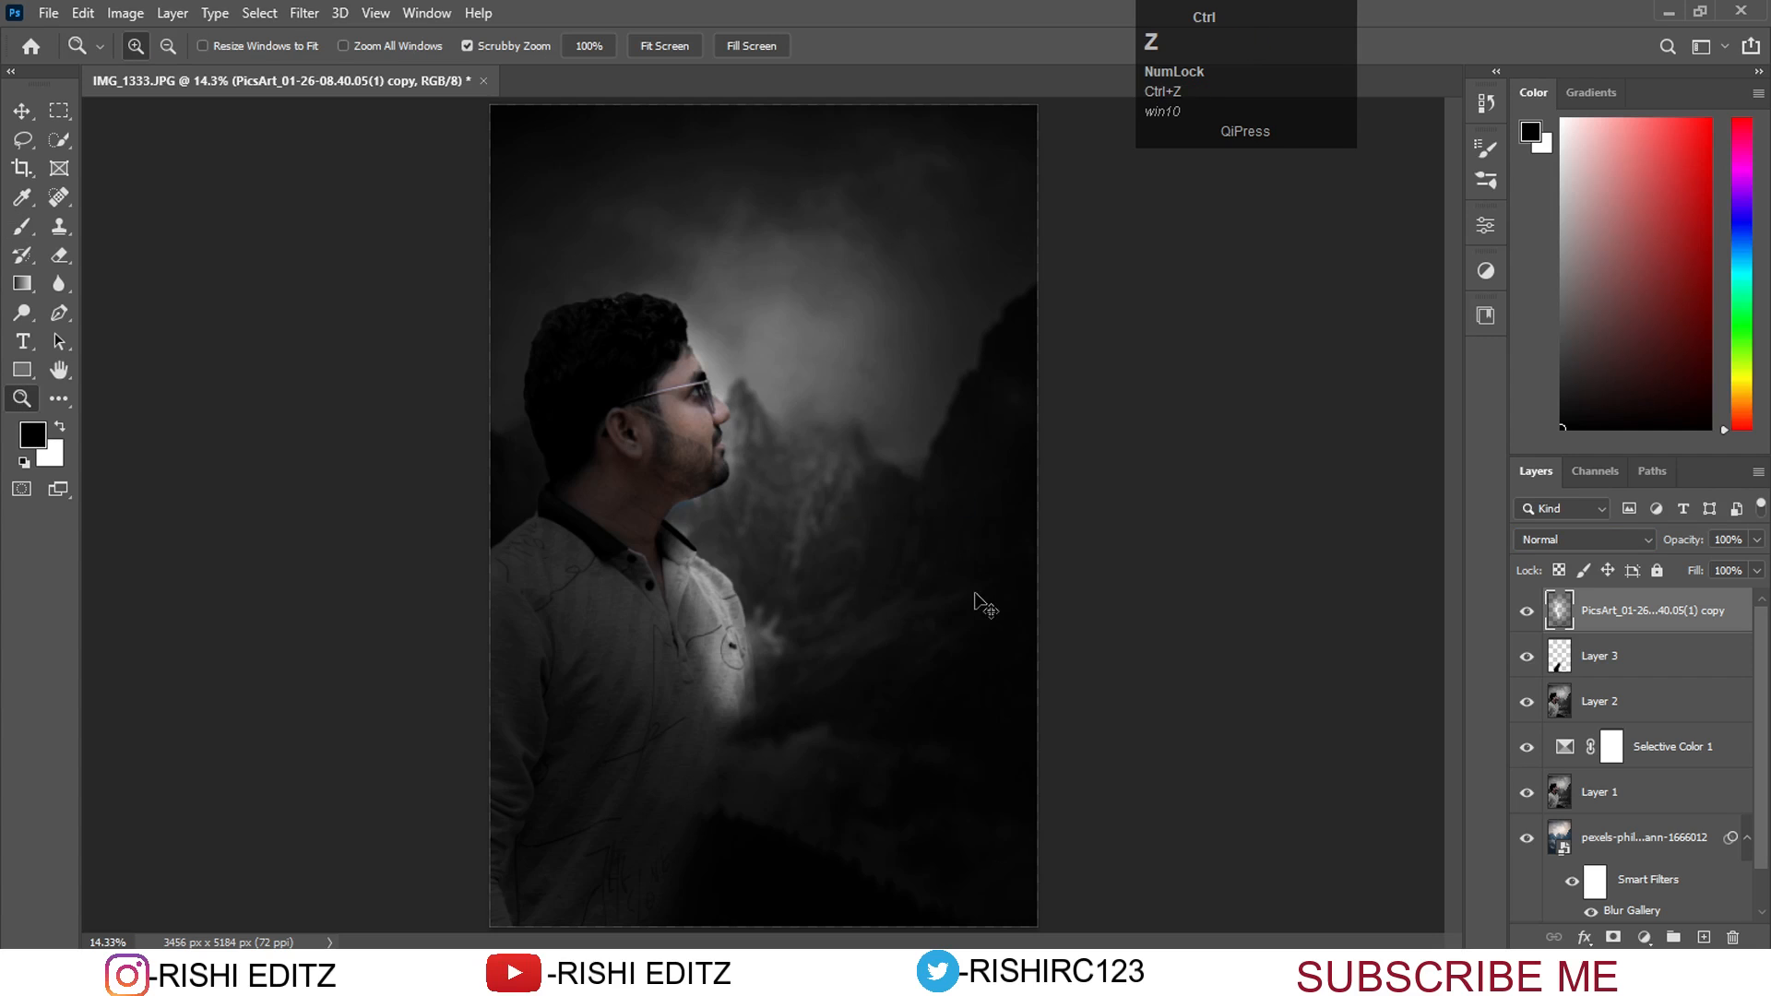
Place the blue HUD image 651afd3b03431d6219bf27c10c2a973f from the NEW EDITZ folder into the document and scale it proportionally to 536.42%.
mouse_move(789, 979)
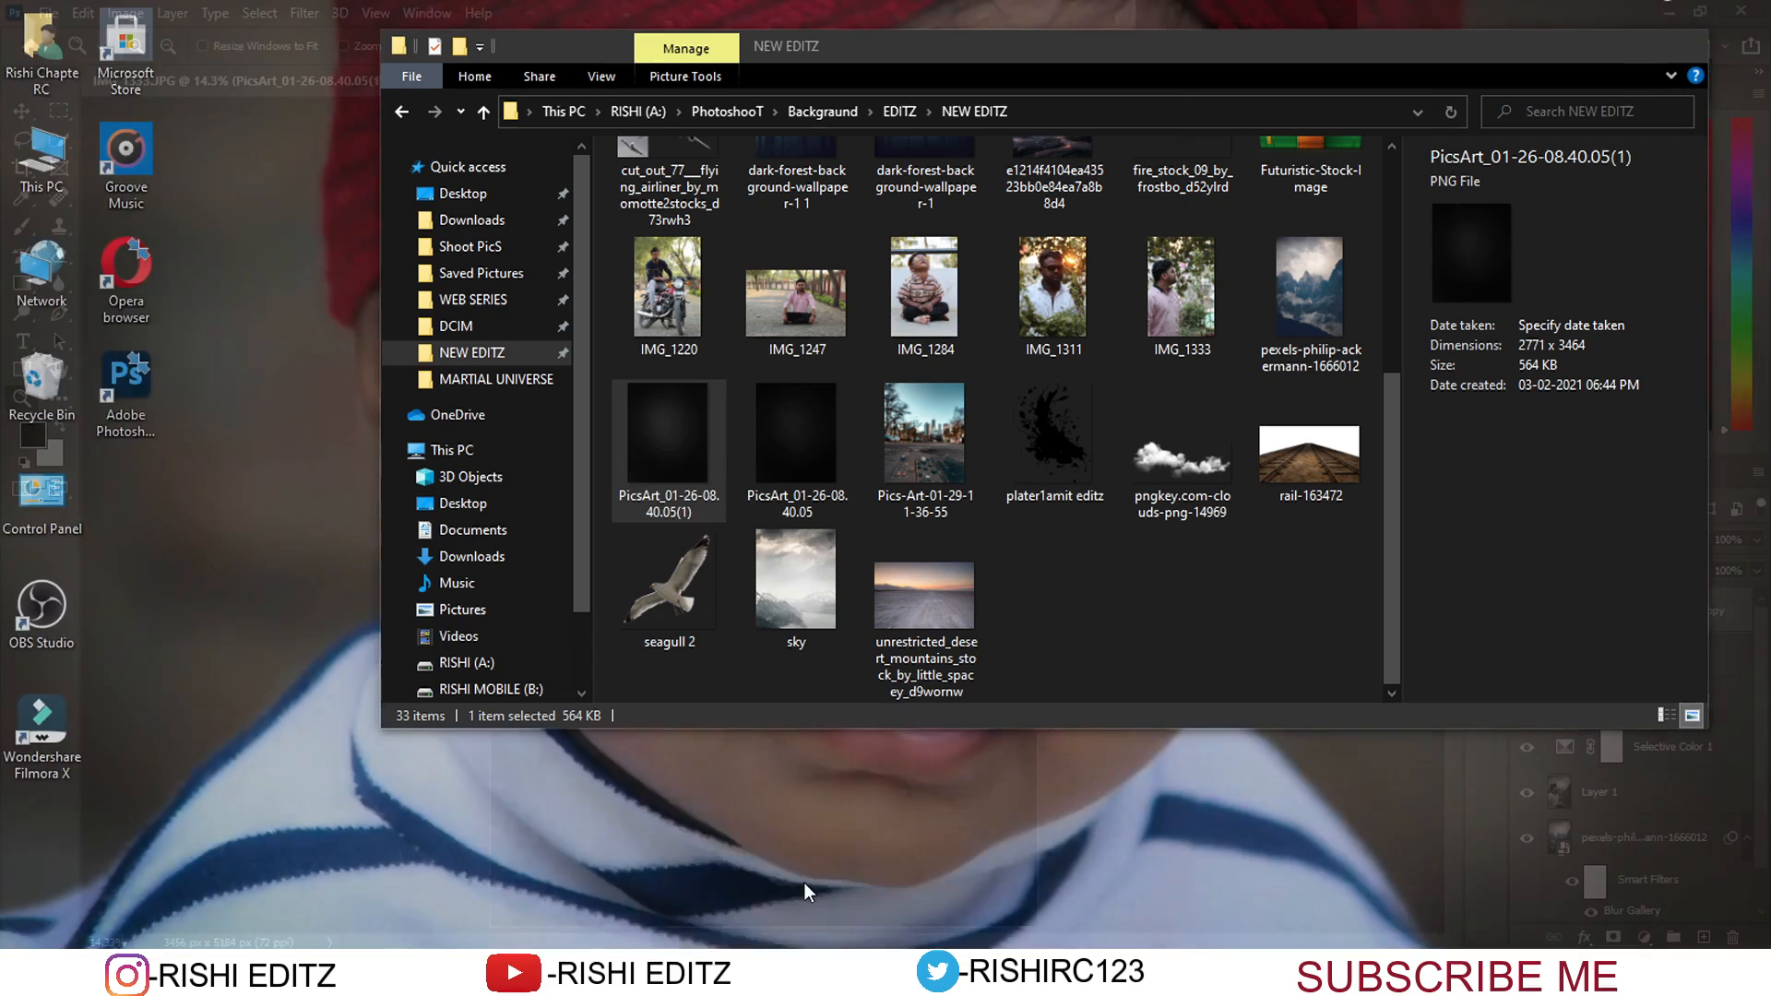
click(804, 881)
scroll(942, 450, up, 3)
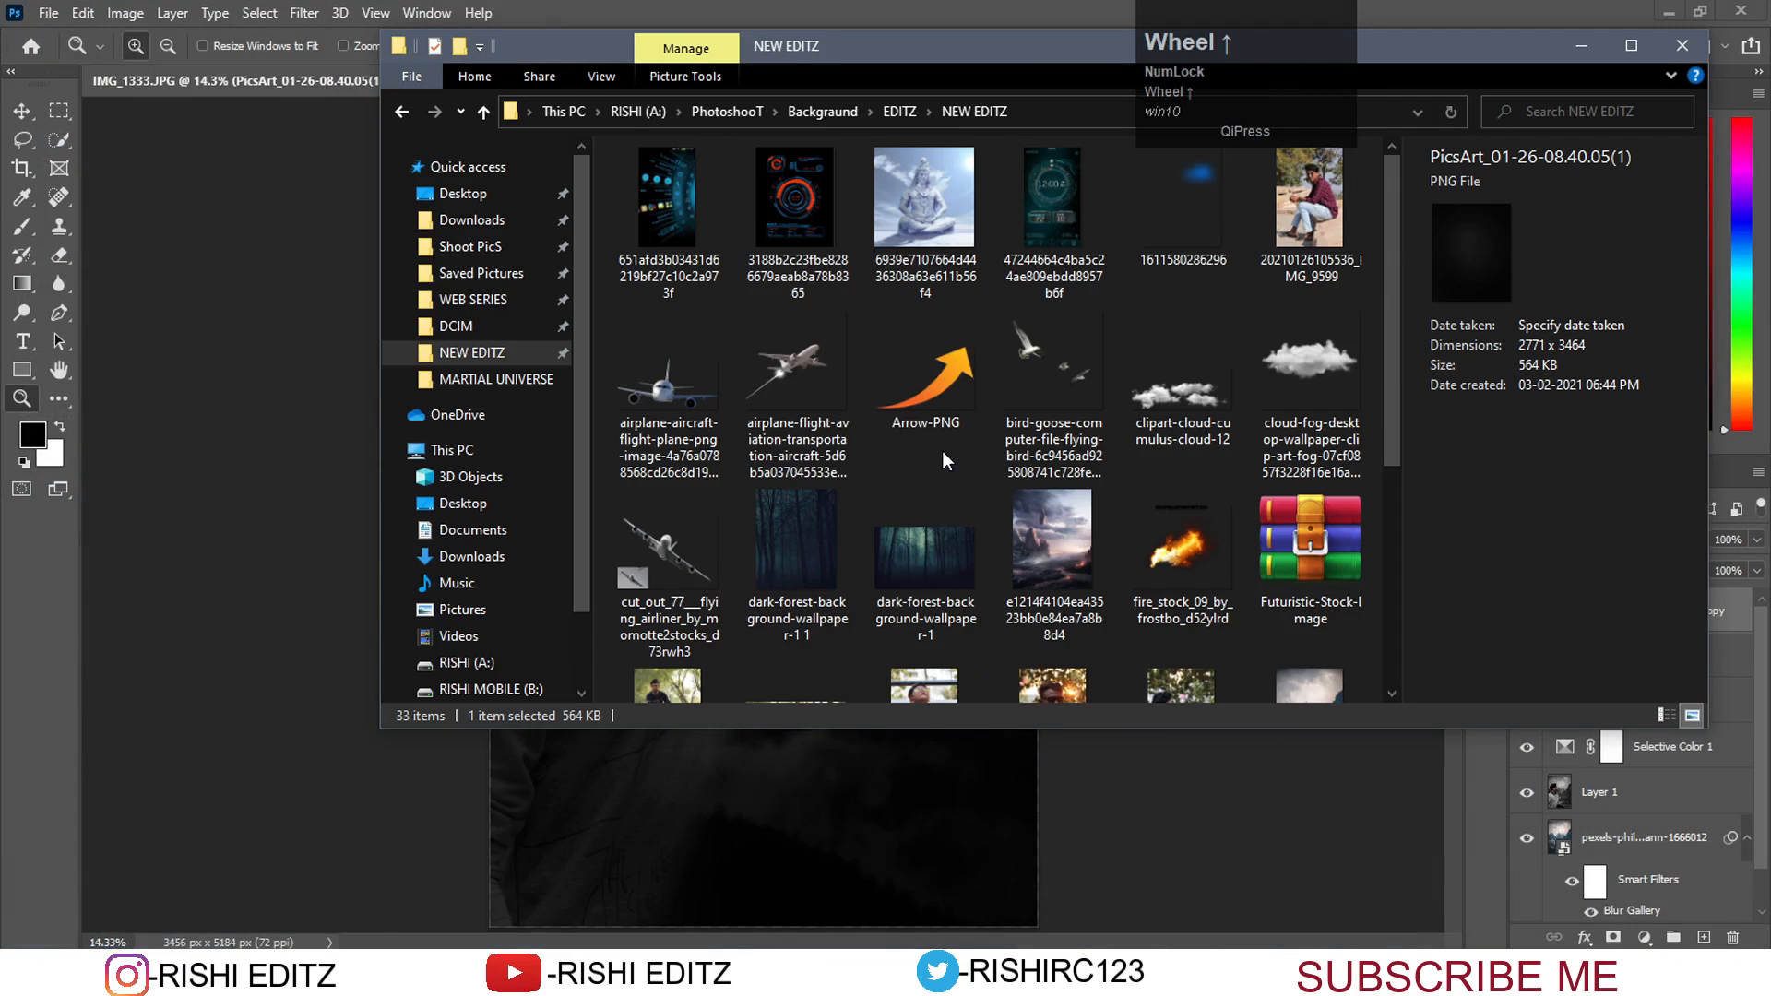
drag(660, 198, 818, 778)
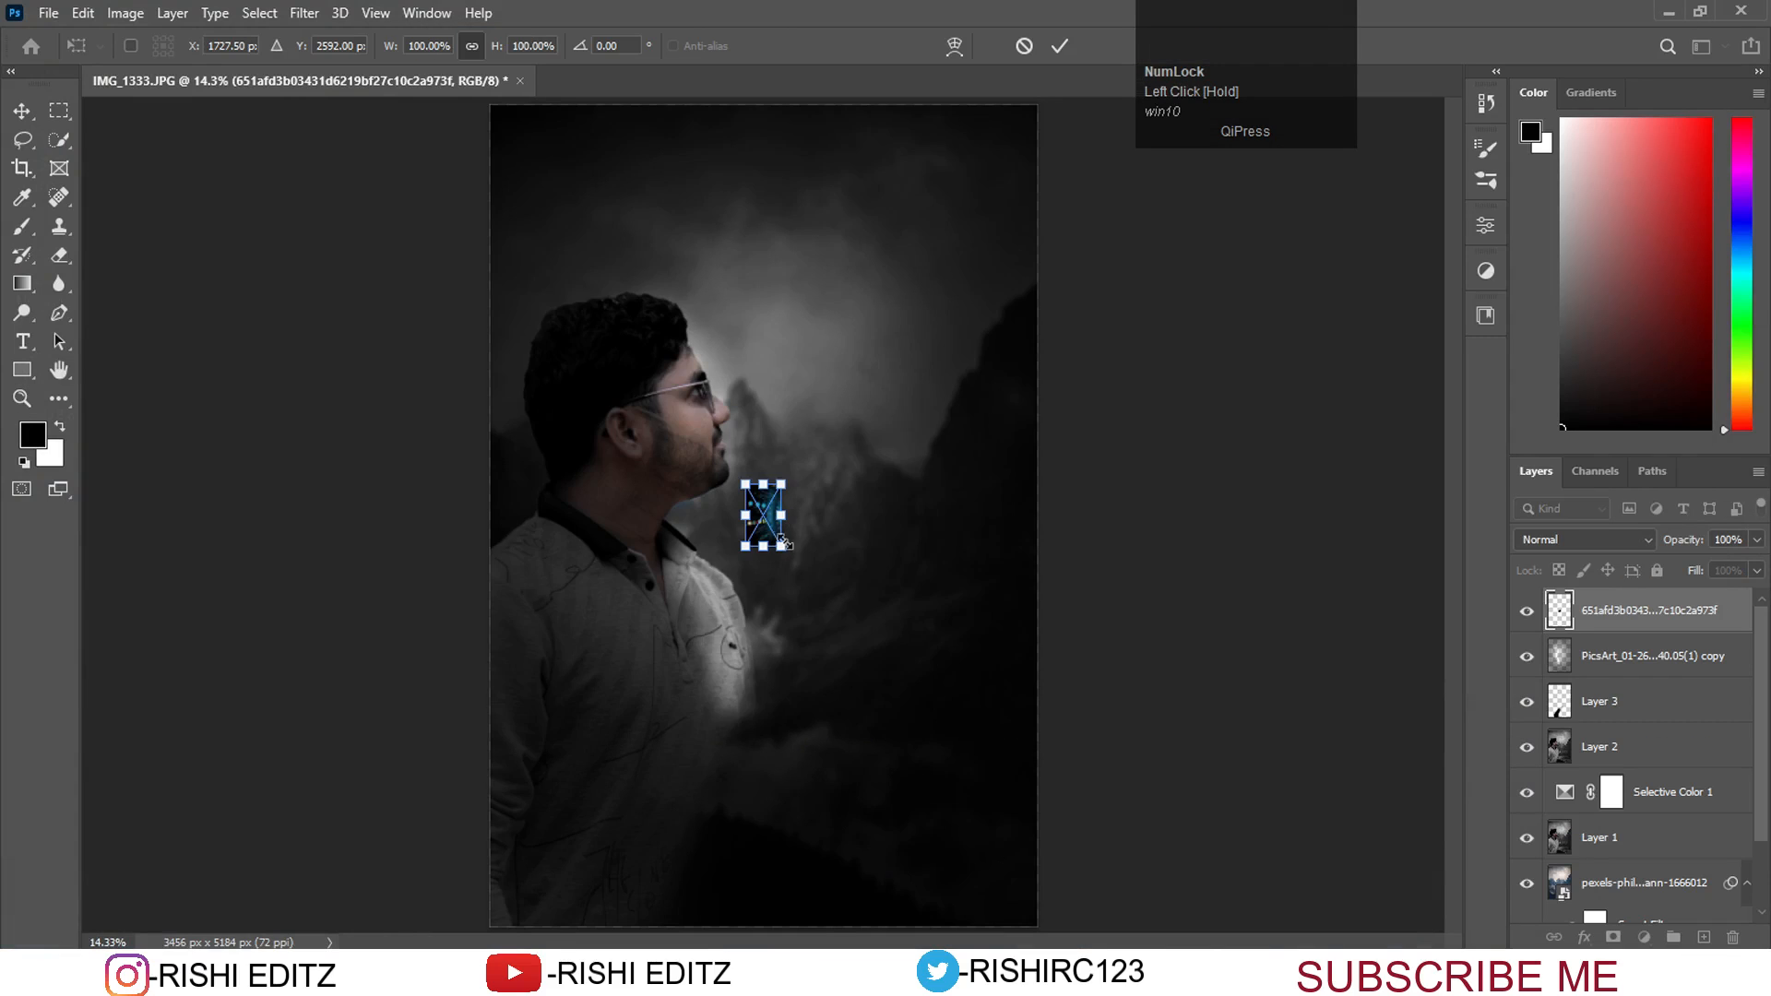
drag(781, 546, 967, 876)
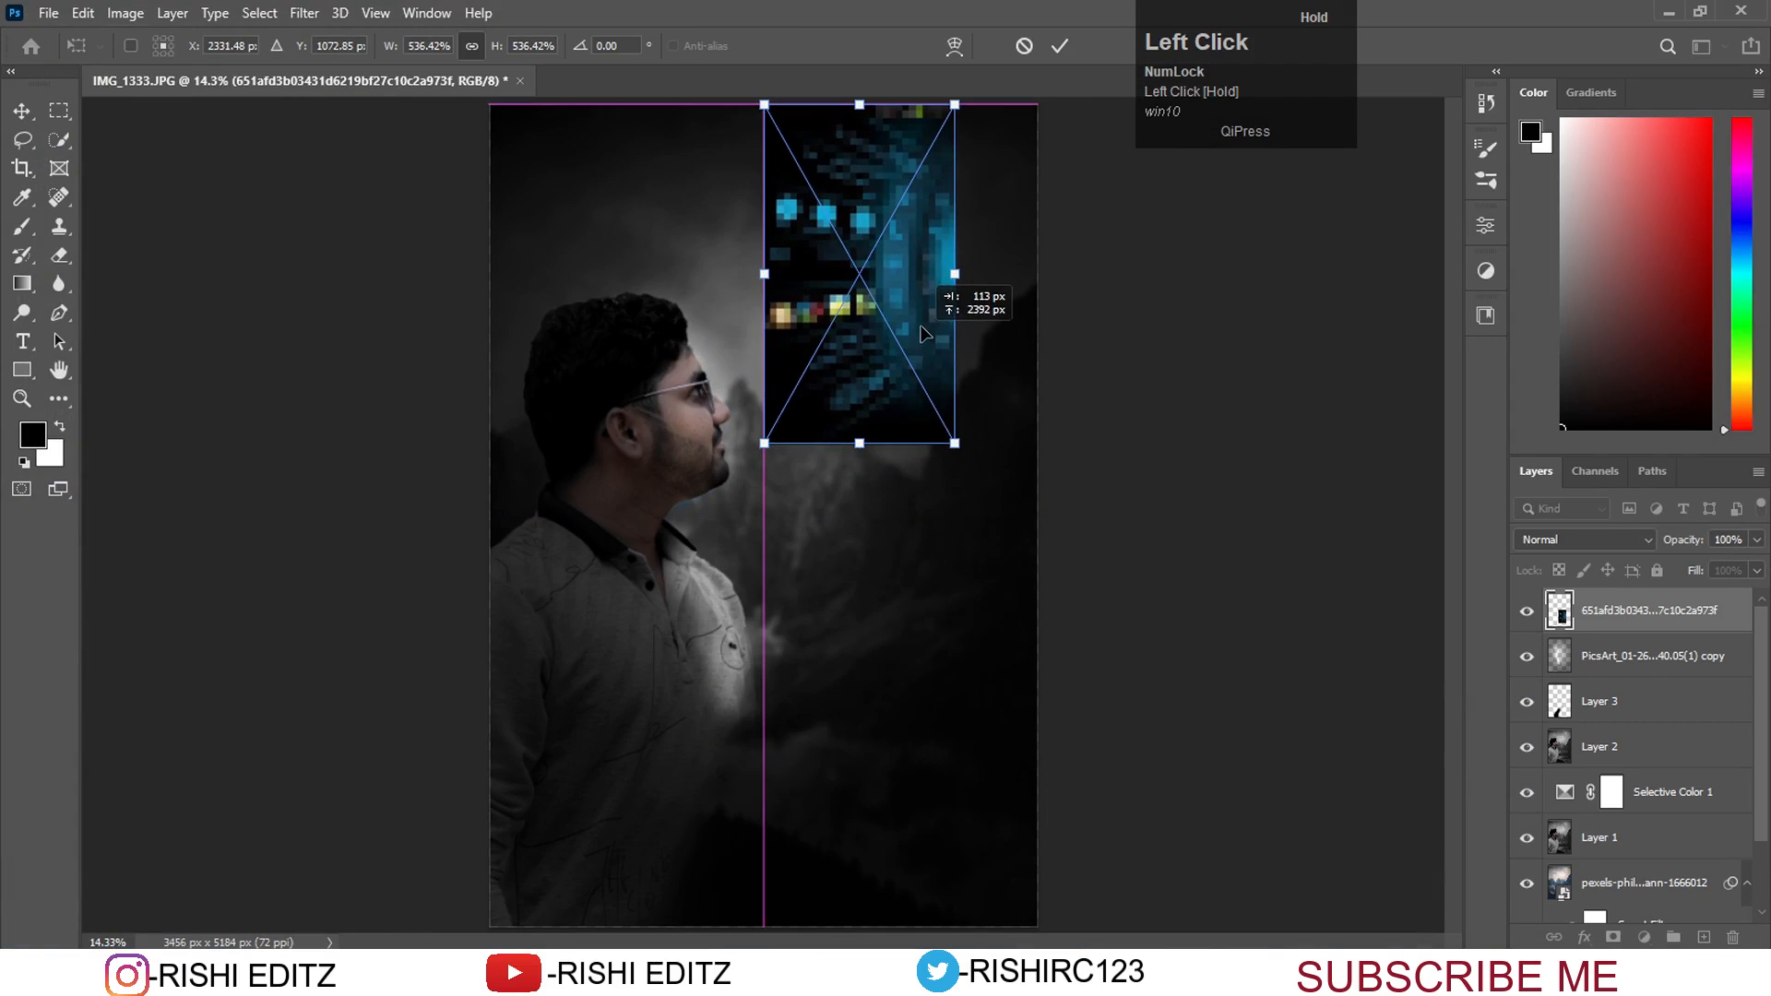